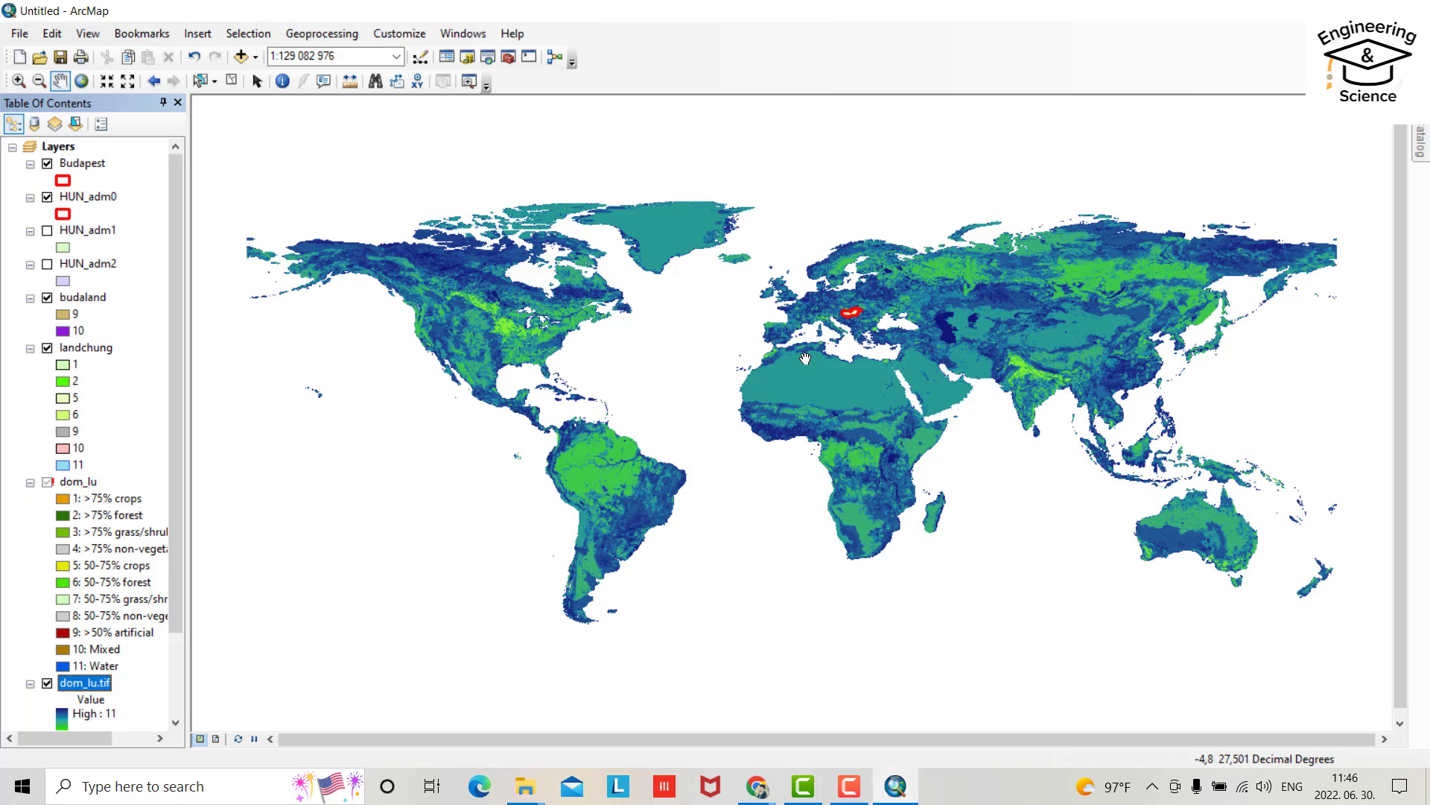
Step: Zoom the map to the full extent of the landchung layer
right_click(89, 348)
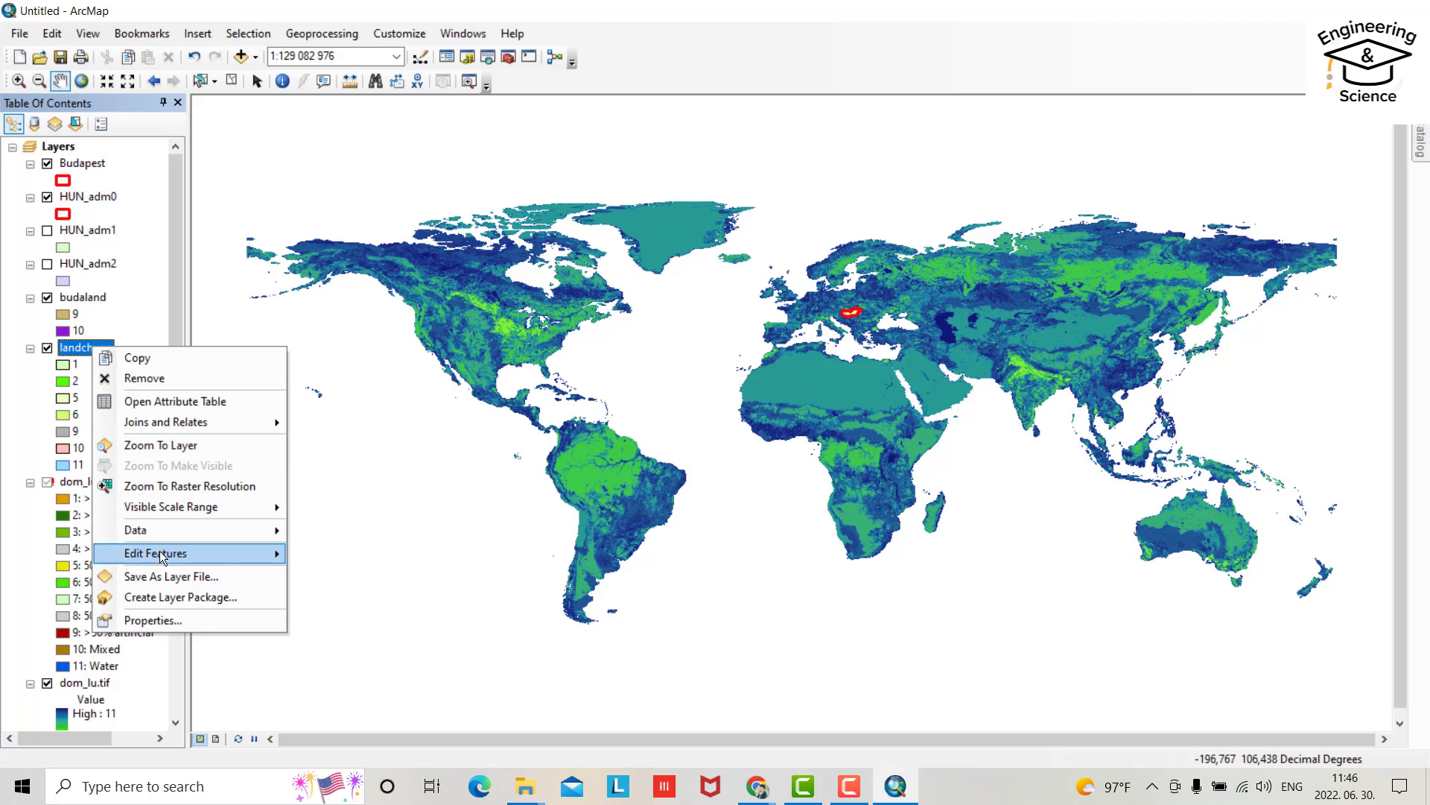
left_click(149, 445)
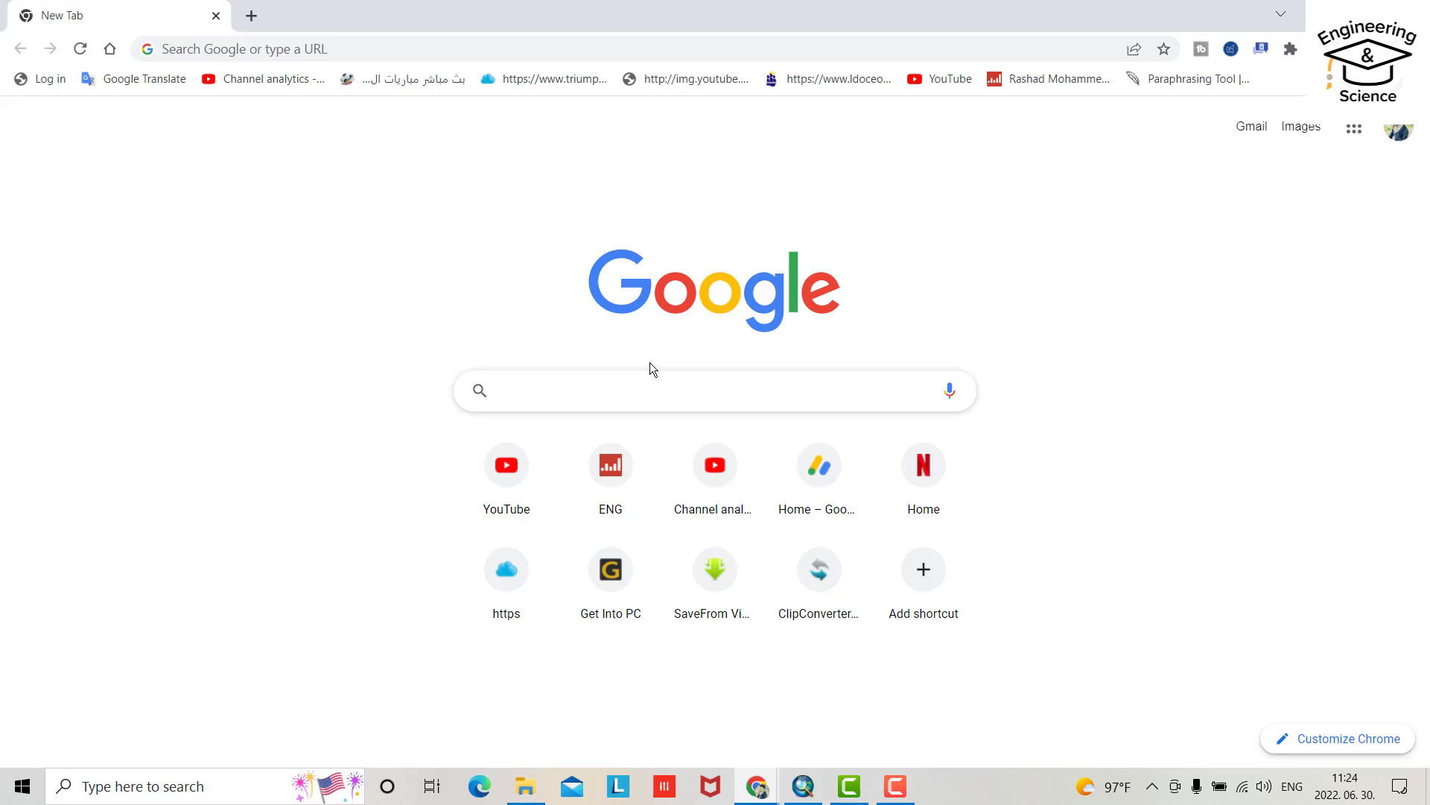
Step: Search the web for the FAO Map Catalog and open its site
left_click(552, 393)
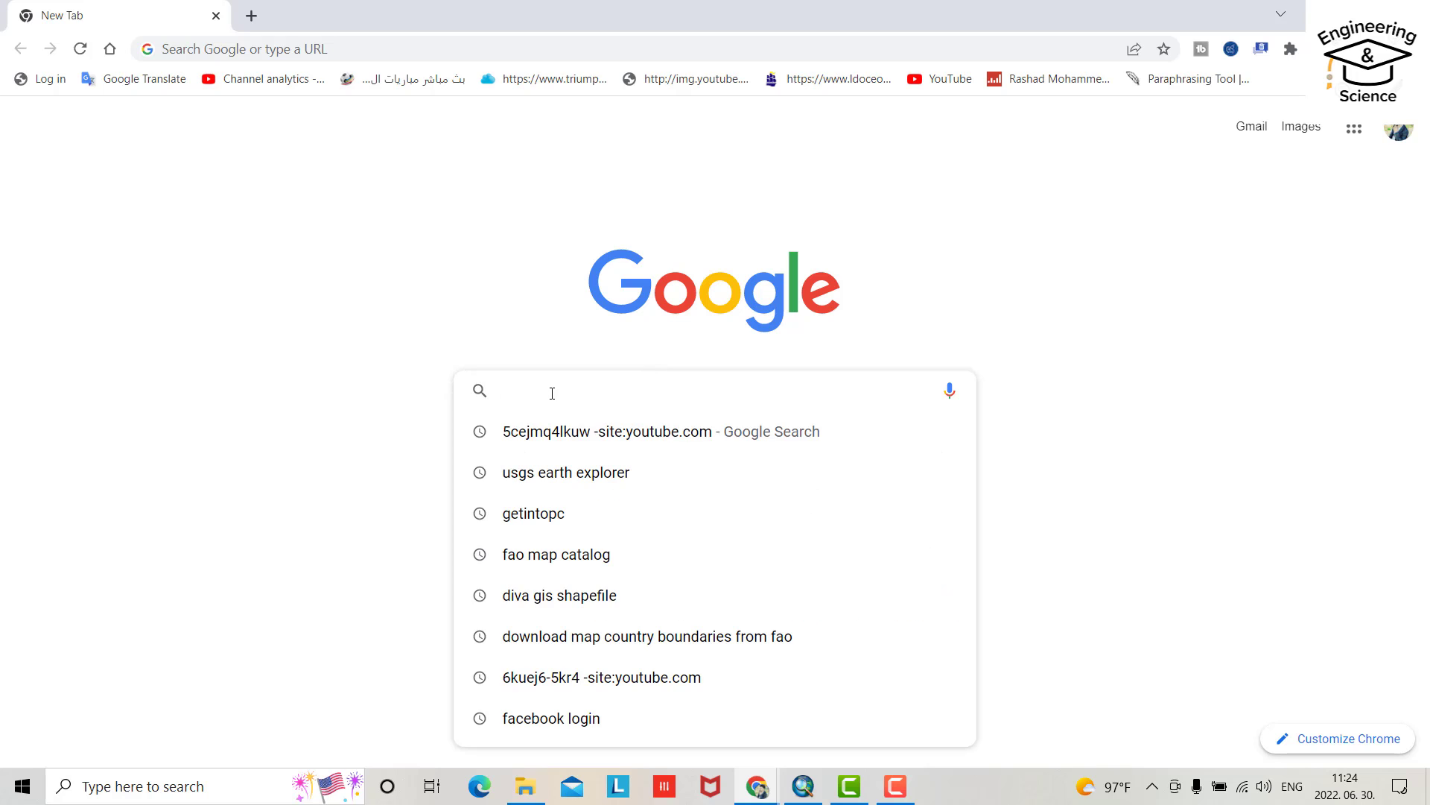
type("fa")
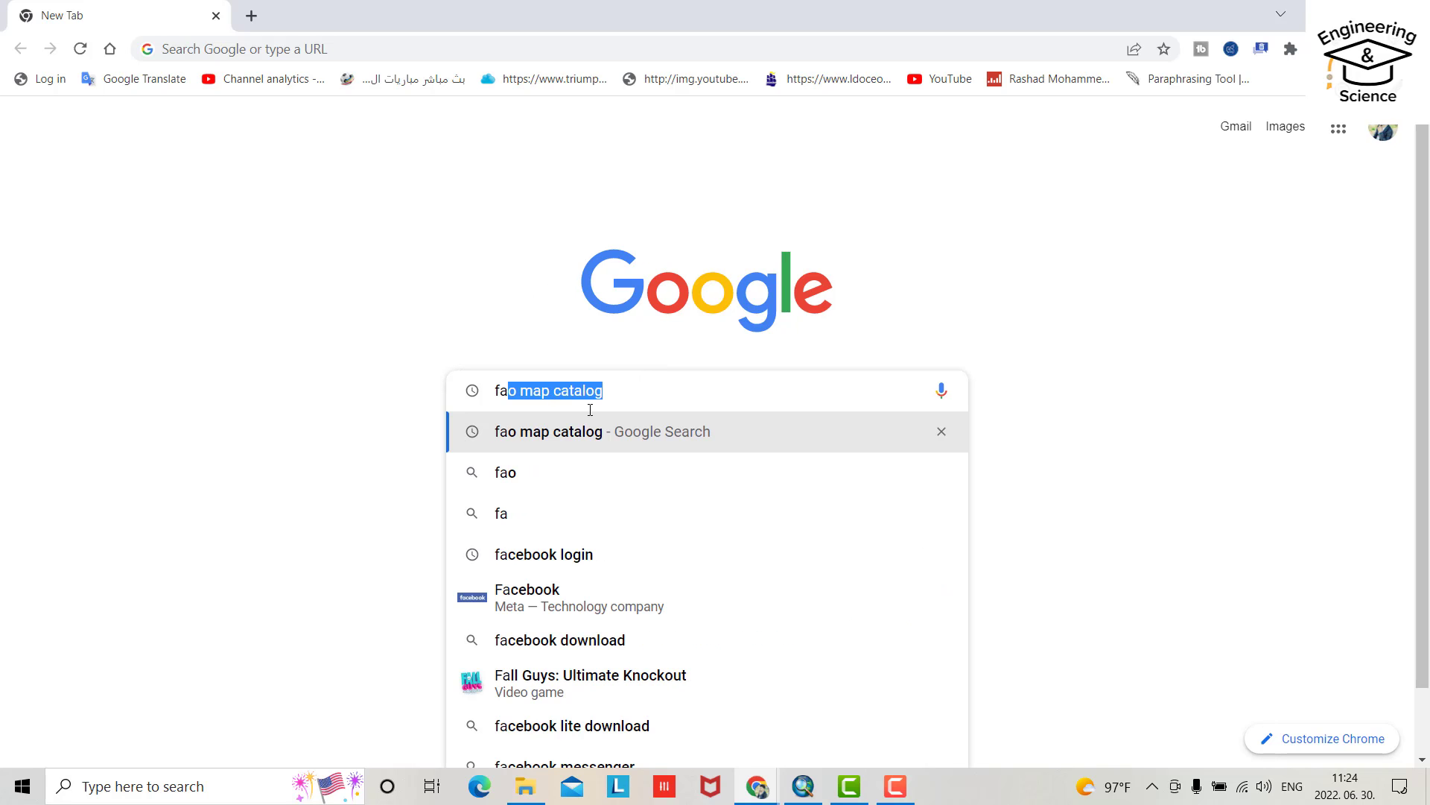
left_click(666, 432)
left_click(246, 306)
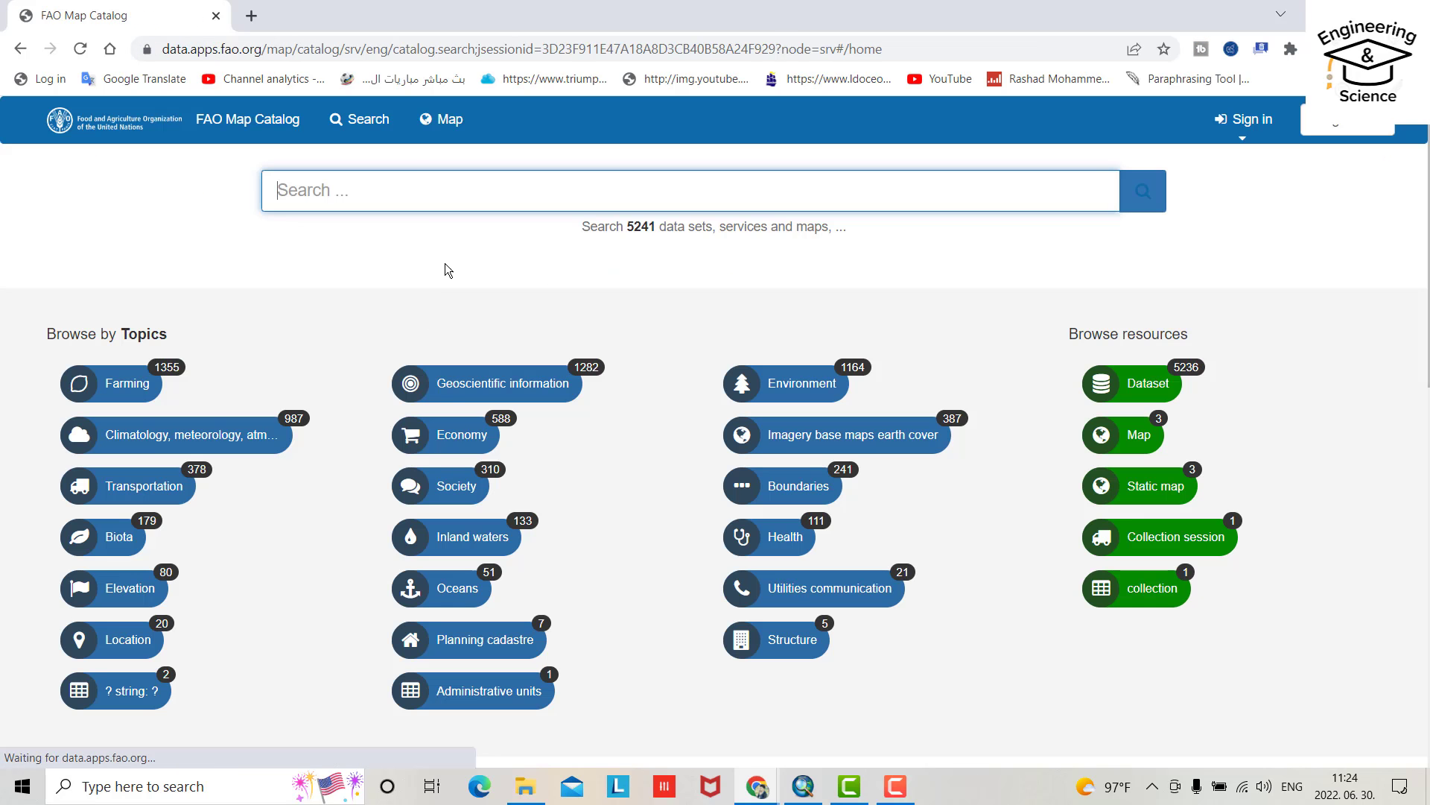
Step: Search the catalog for 'Land Use land cover map' and open the Dominant Land Cover and Use record
left_click(389, 188)
type("land")
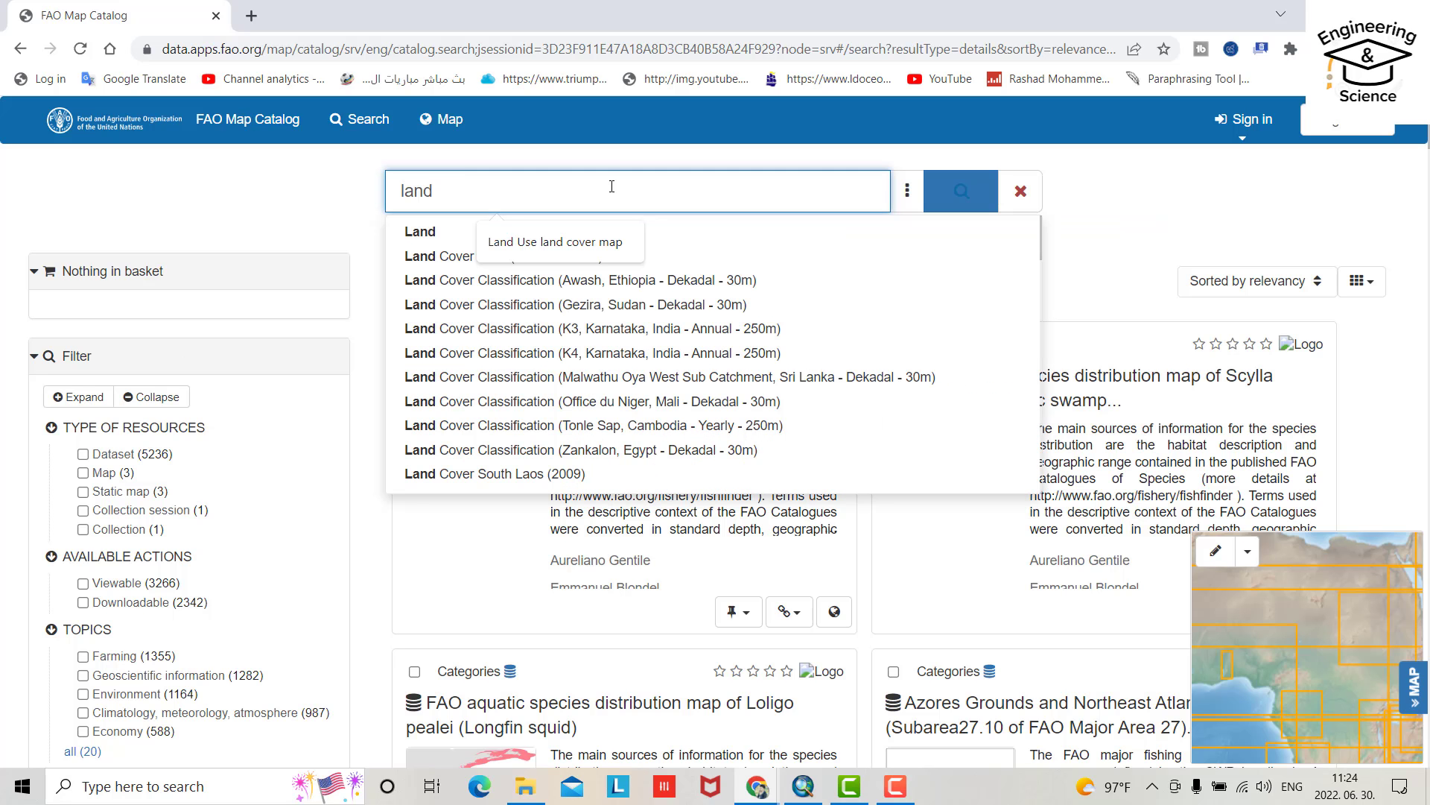
type(" use ")
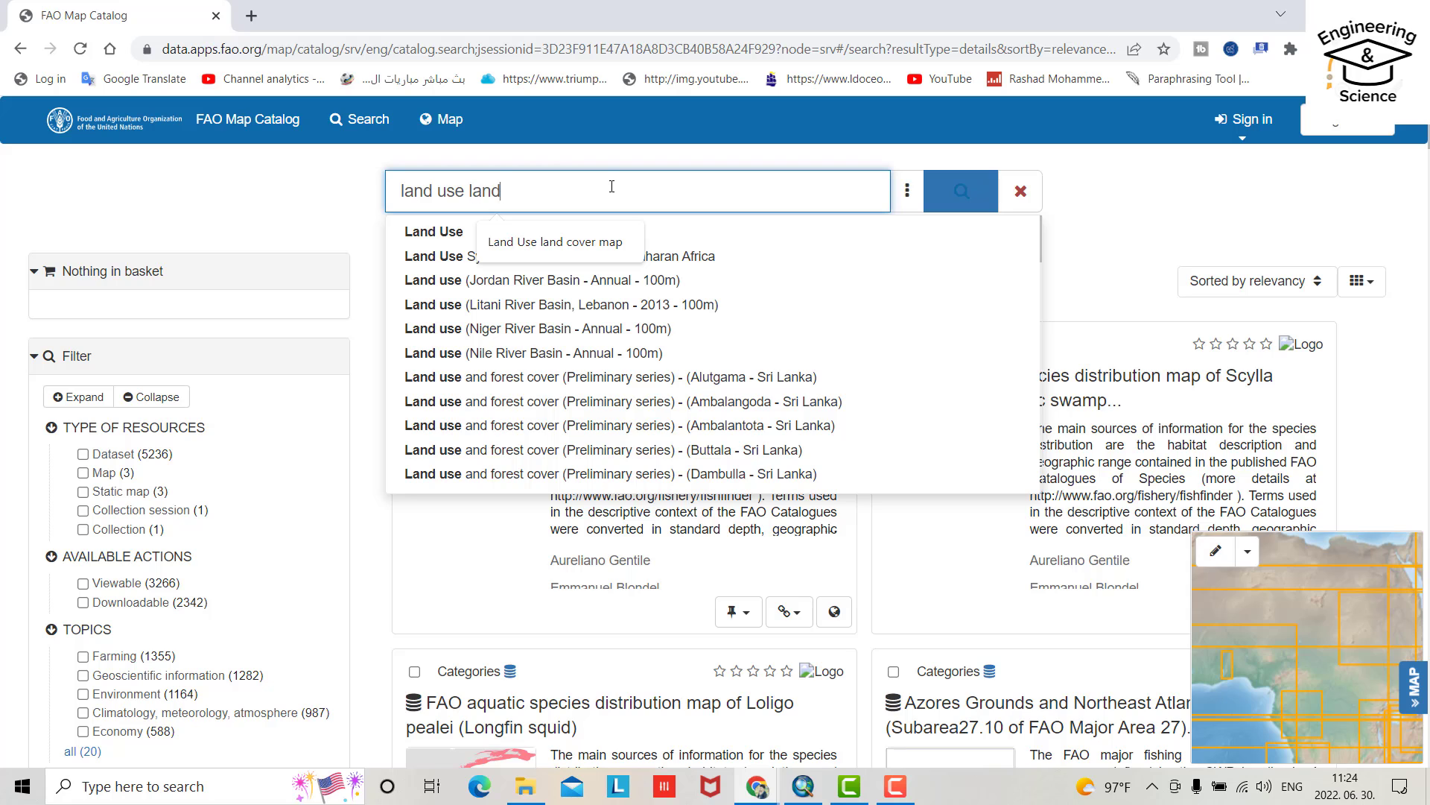
type("land")
left_click(961, 191)
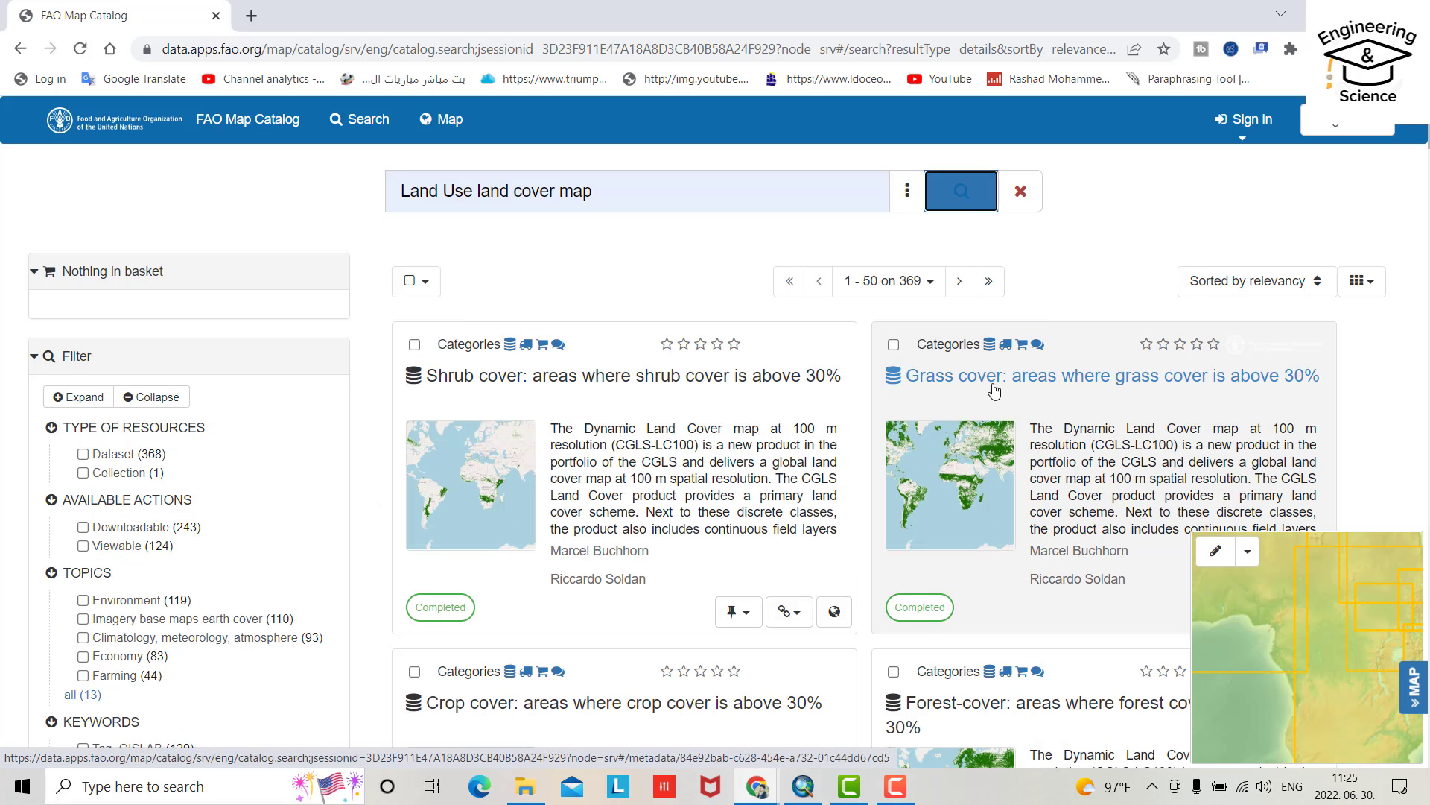
scroll(570, 381, "down", 4)
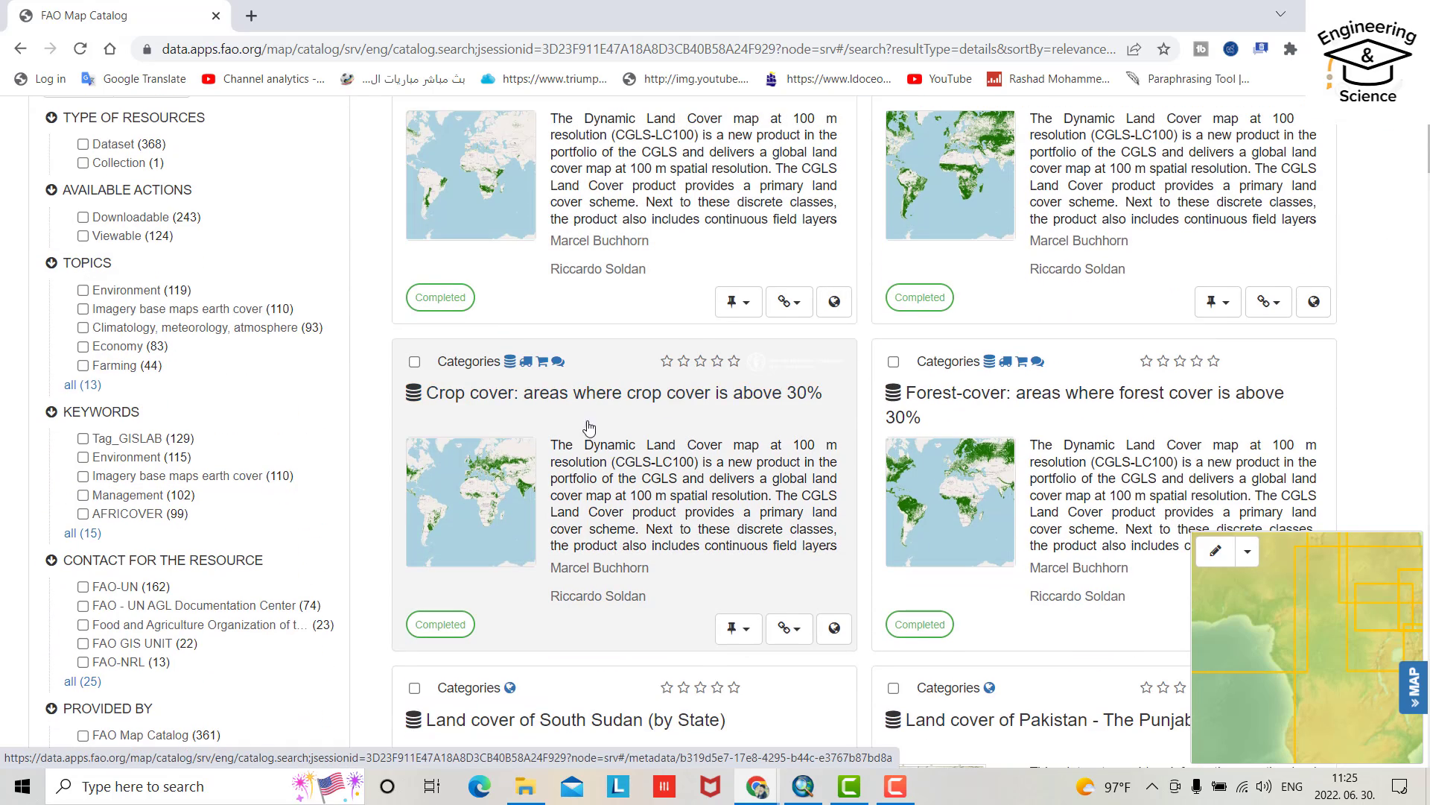
scroll(589, 429, "down", 10)
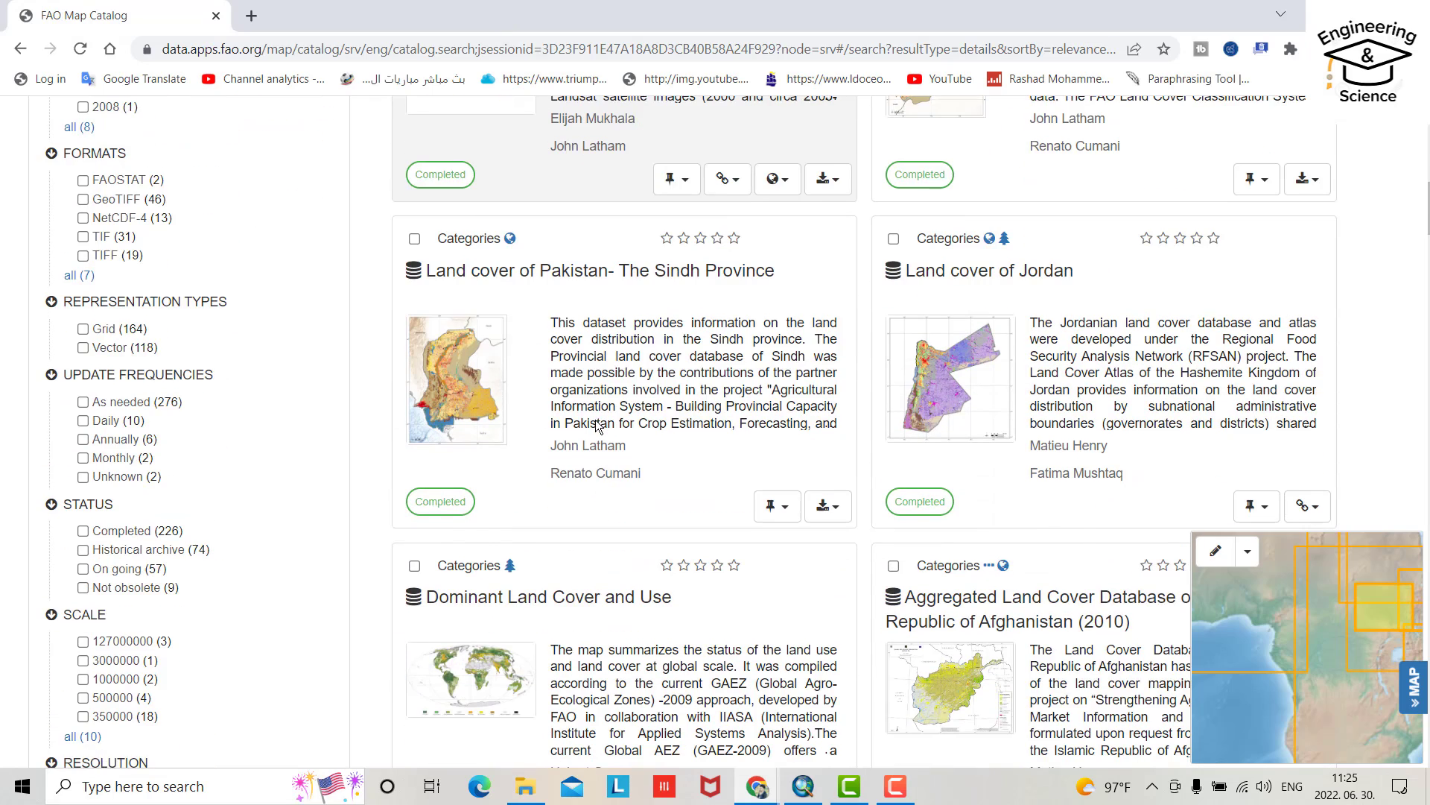
scroll(596, 424, "down", 2)
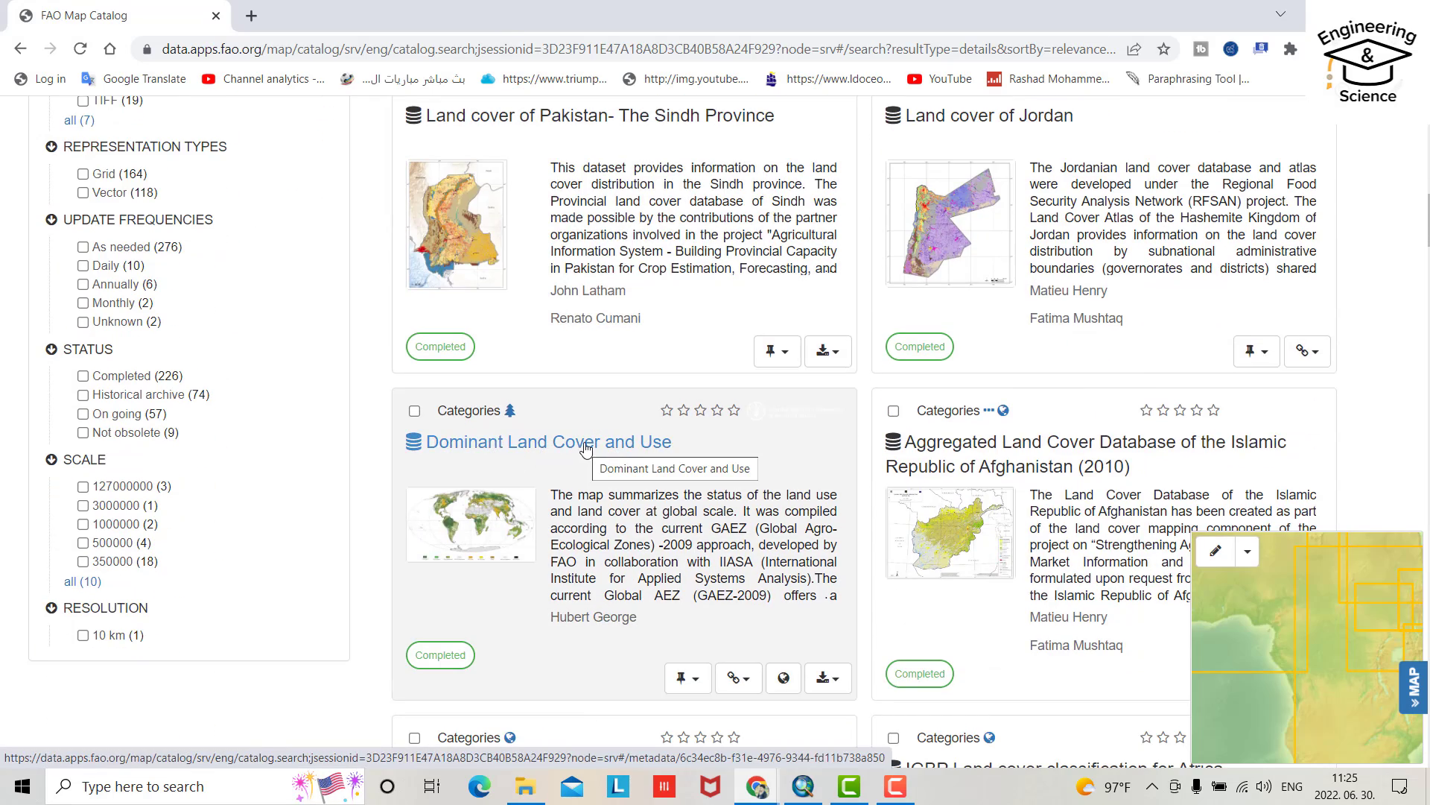
left_click(586, 445)
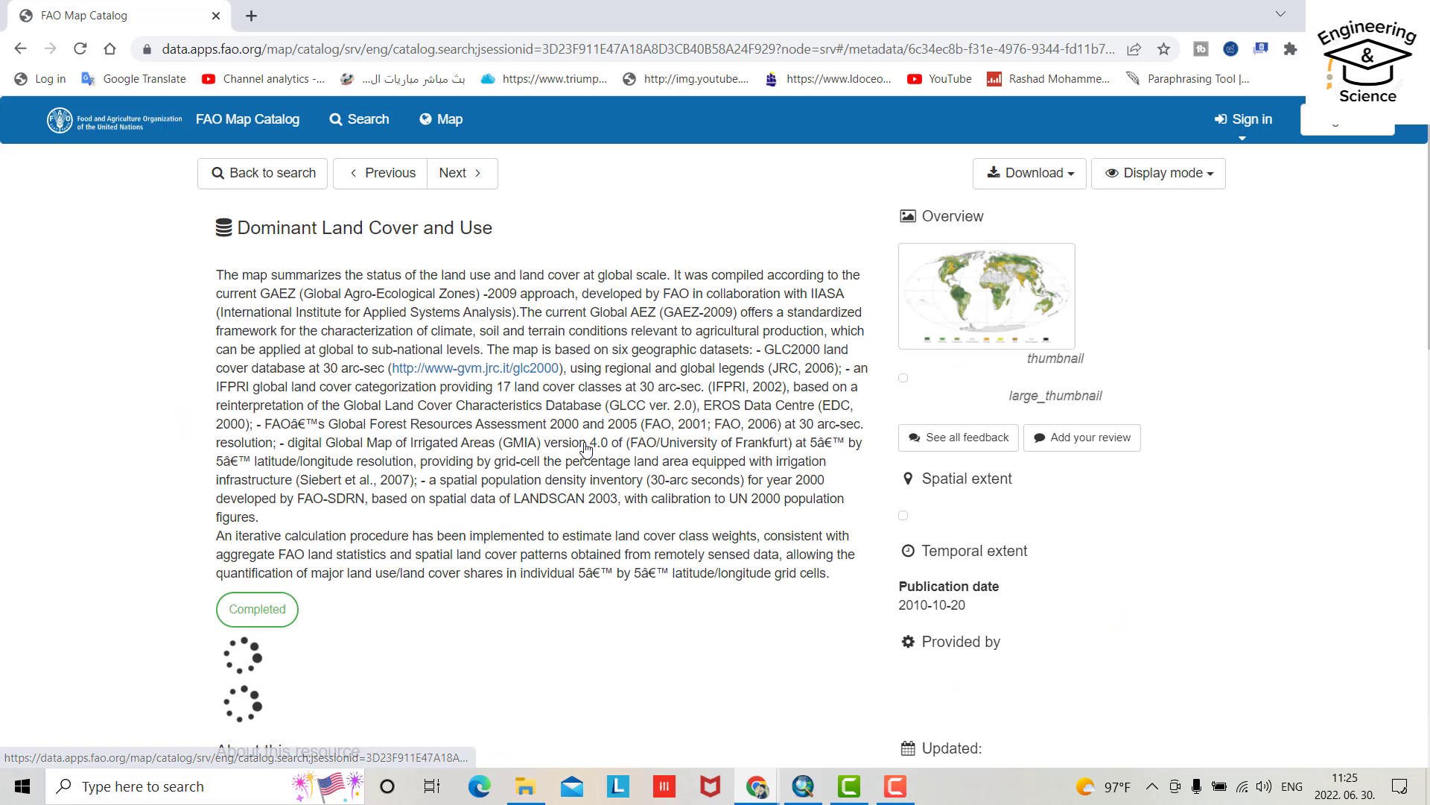
Step: Download the ESRI grid and lyr file archive
scroll(409, 387, "down", 4)
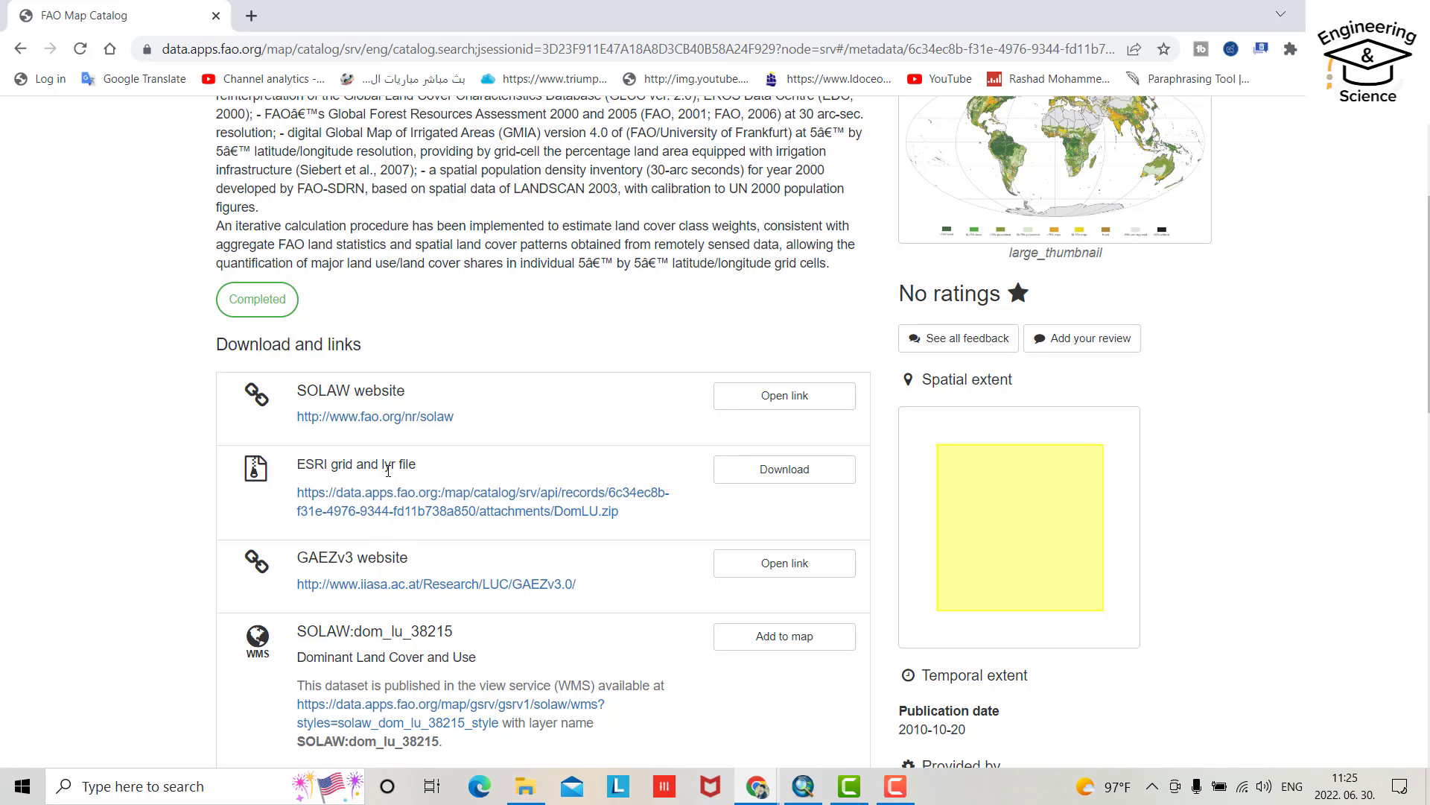
left_click(745, 471)
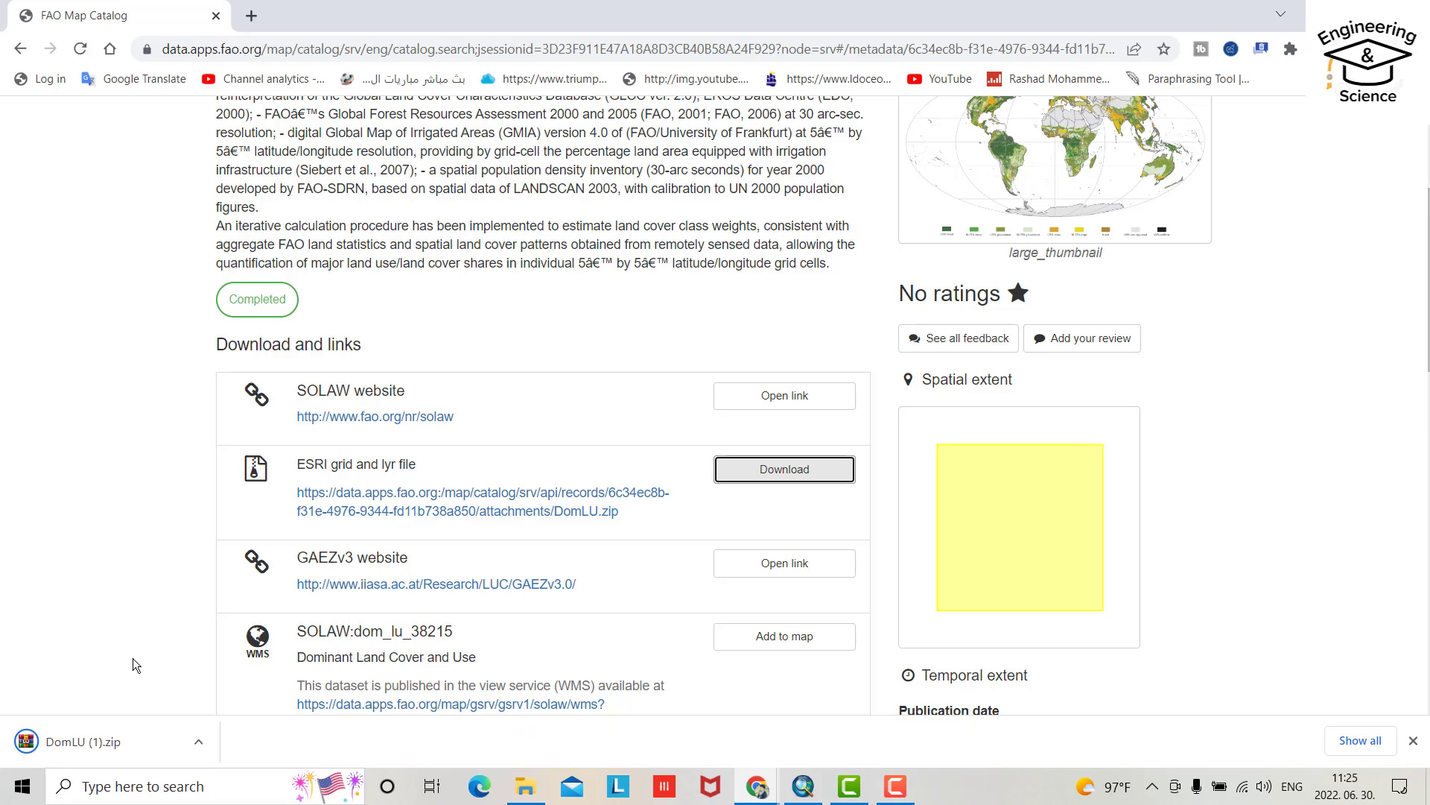
left_click(198, 741)
Step: Copy the downloaded DomLU (1).zip archive from the Downloads folder
left_click(230, 678)
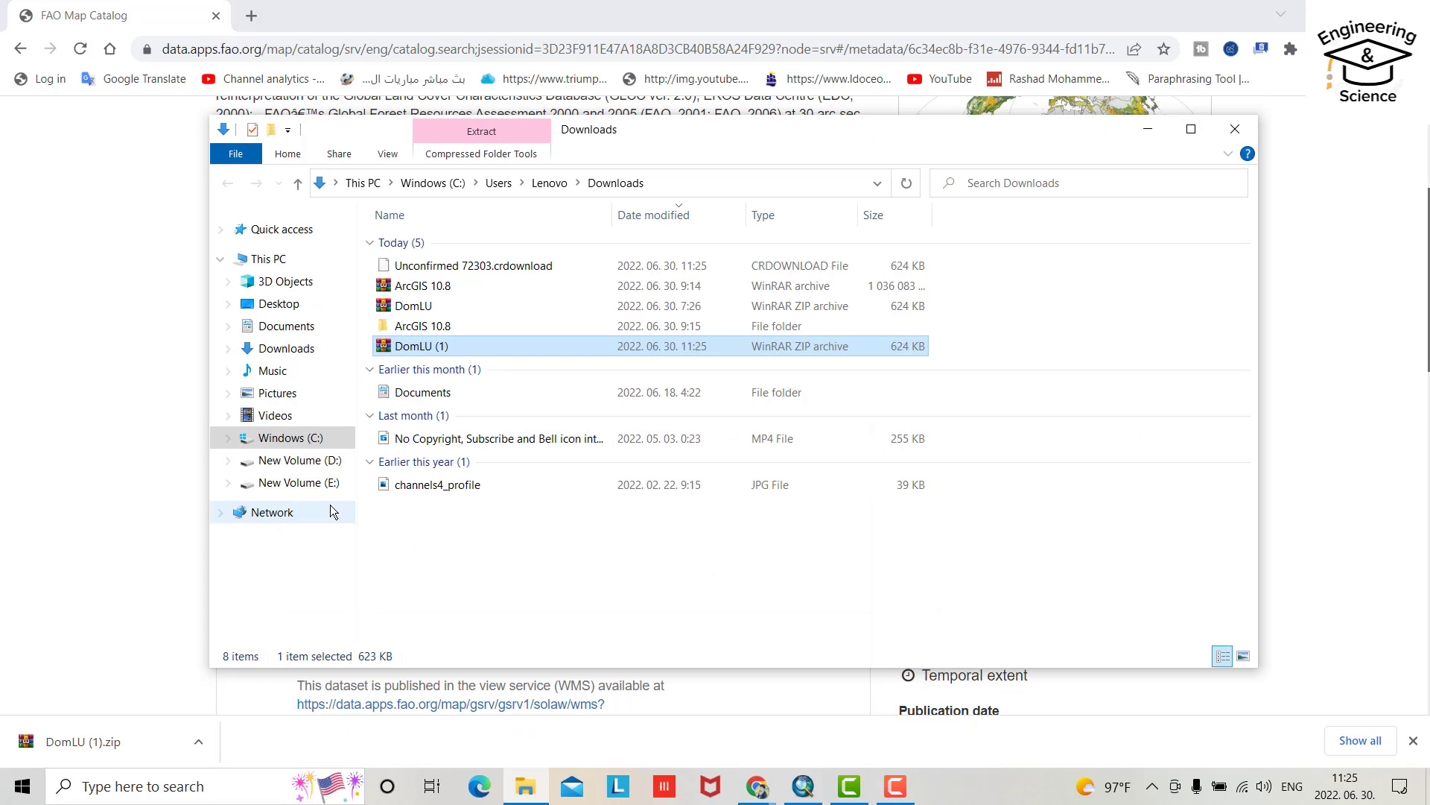
right_click(419, 353)
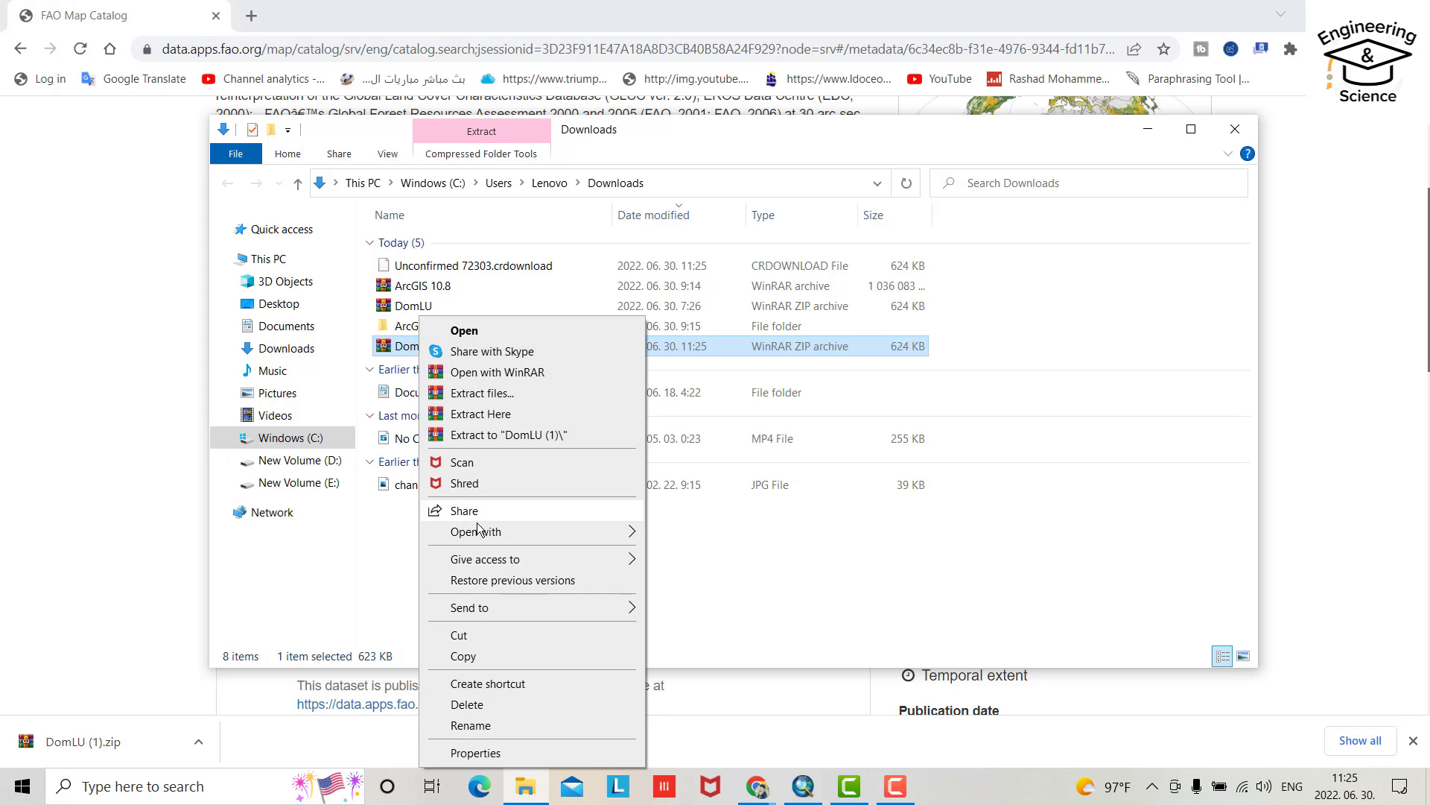
left_click(738, 468)
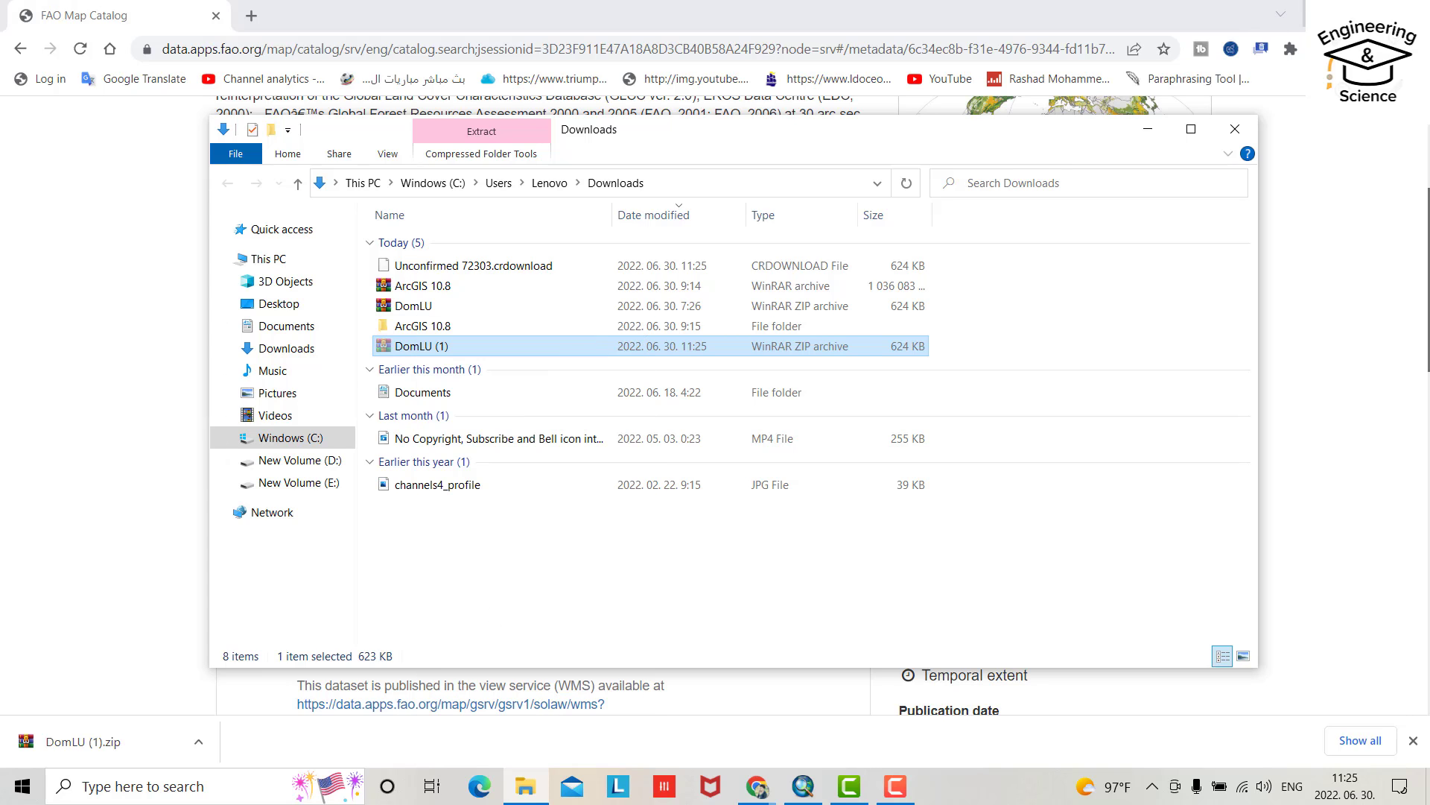
Step: Create a new desktop folder named landuselandcover
left_click(1324, 11)
left_click(1147, 128)
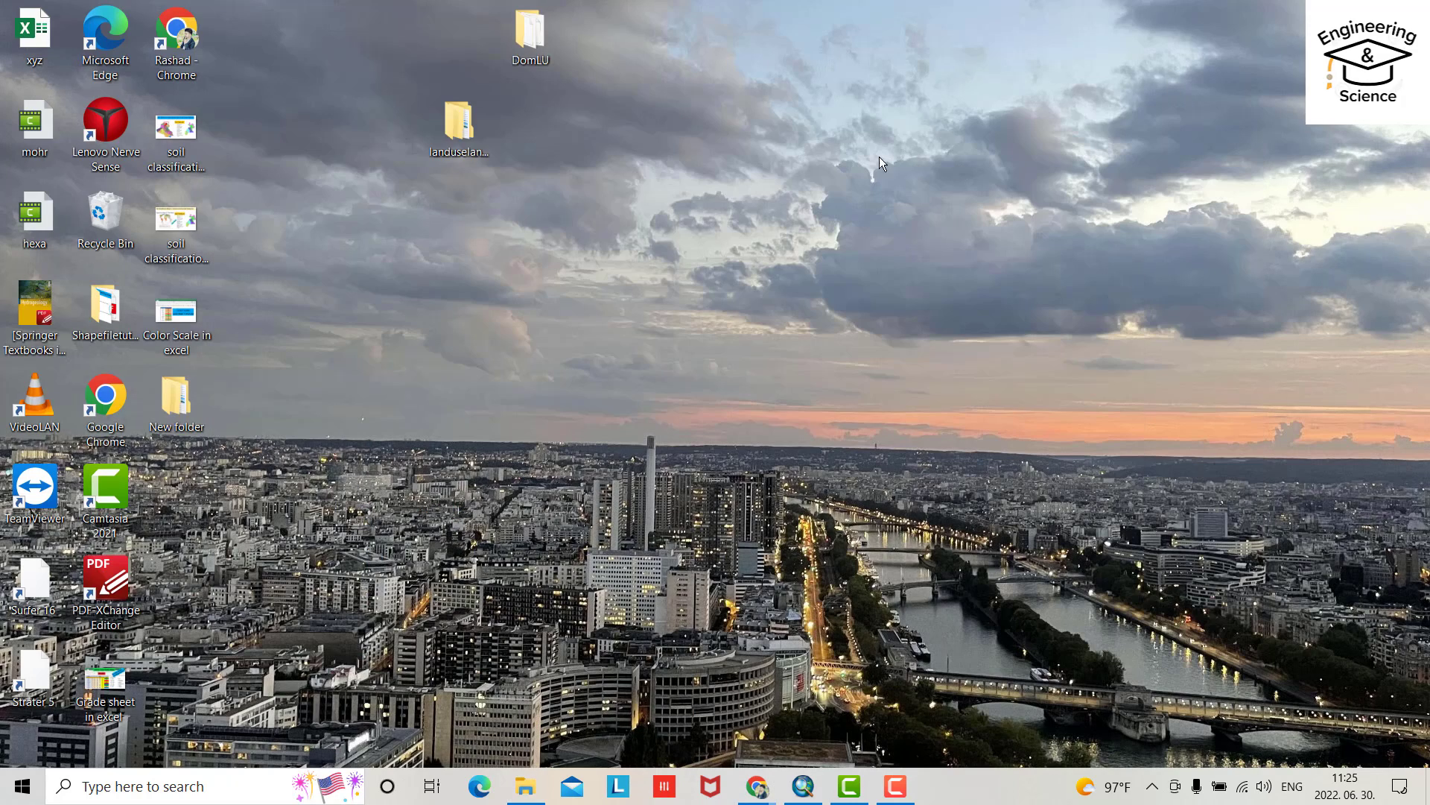
right_click(563, 162)
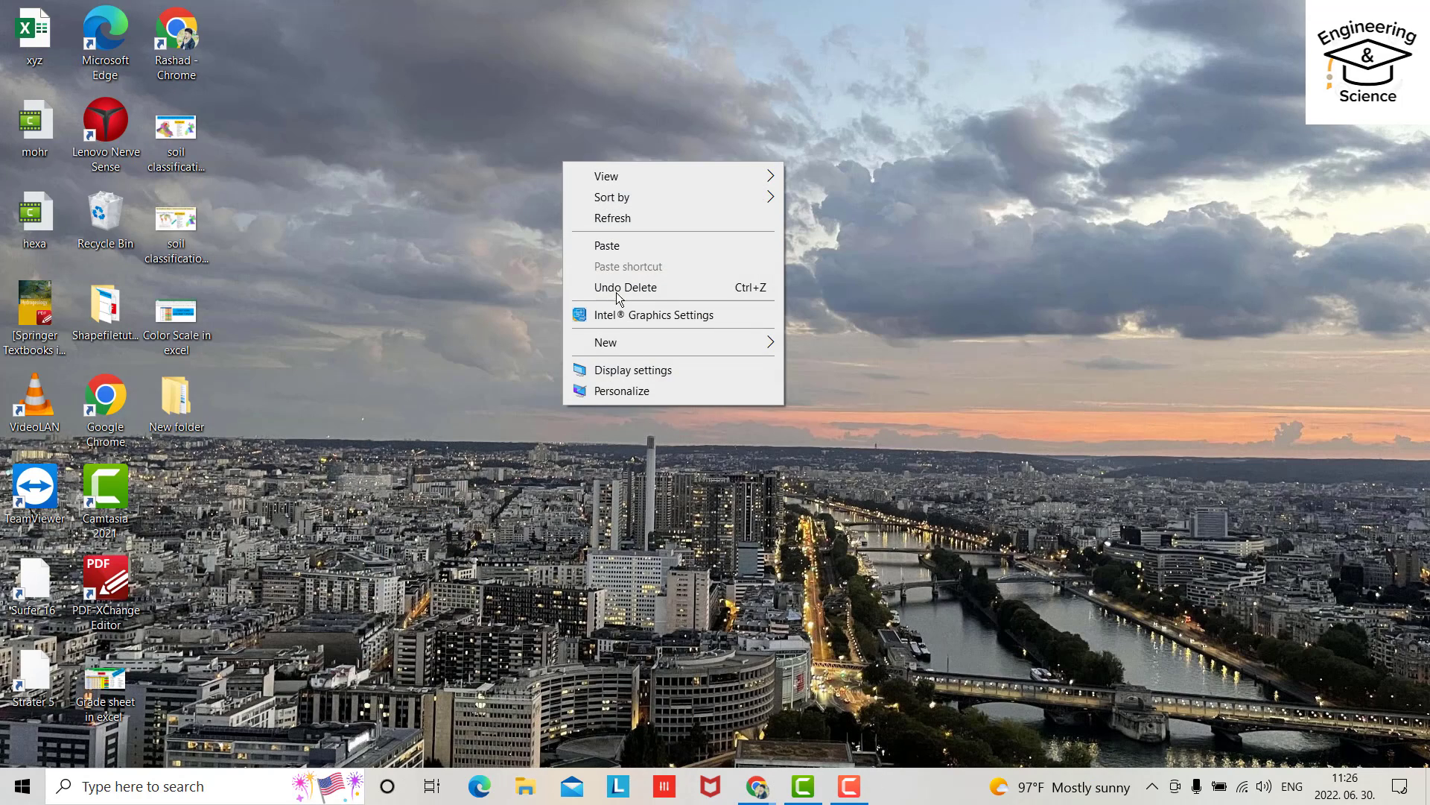
mouse_move(623, 342)
left_click(827, 344)
type("landuselandcover")
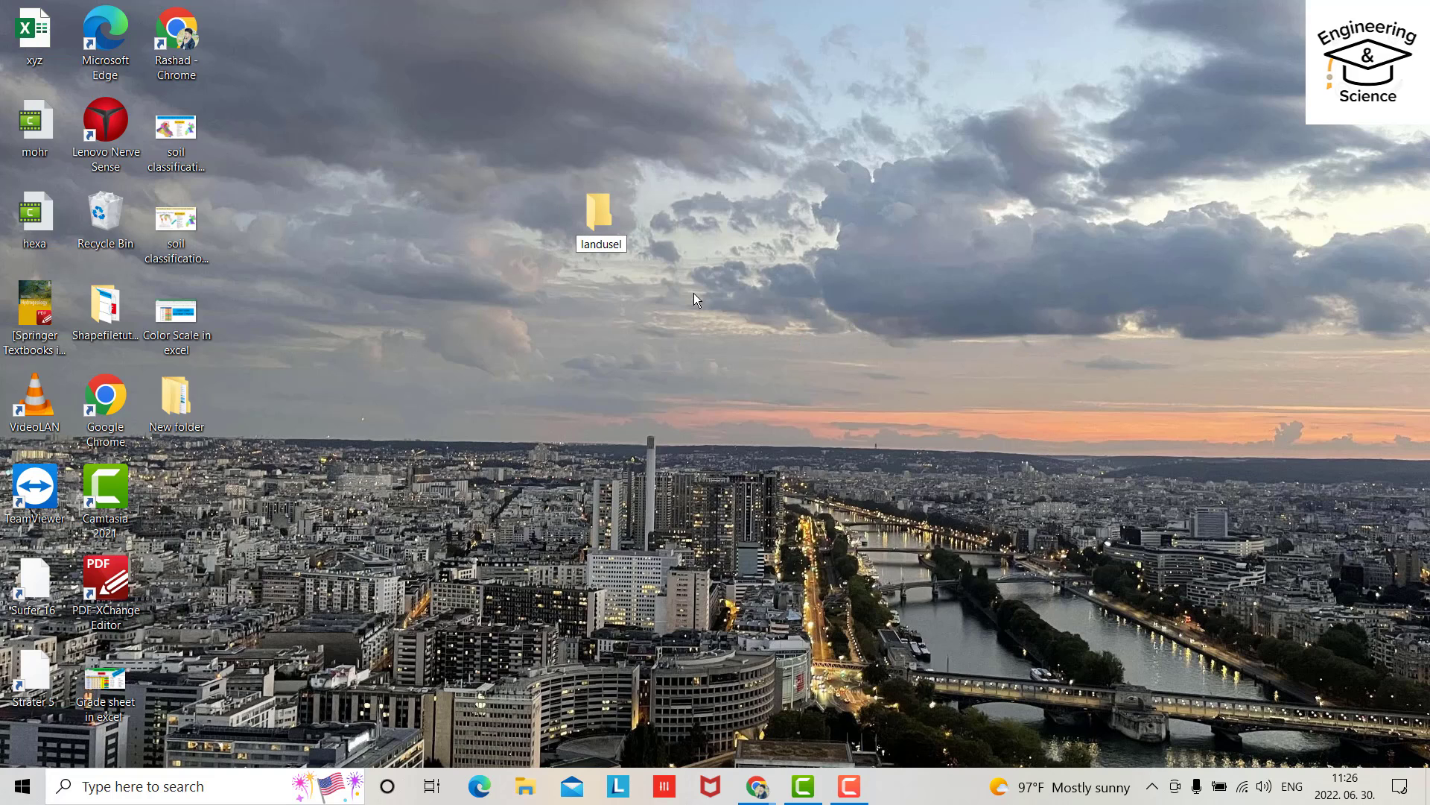
key("Return")
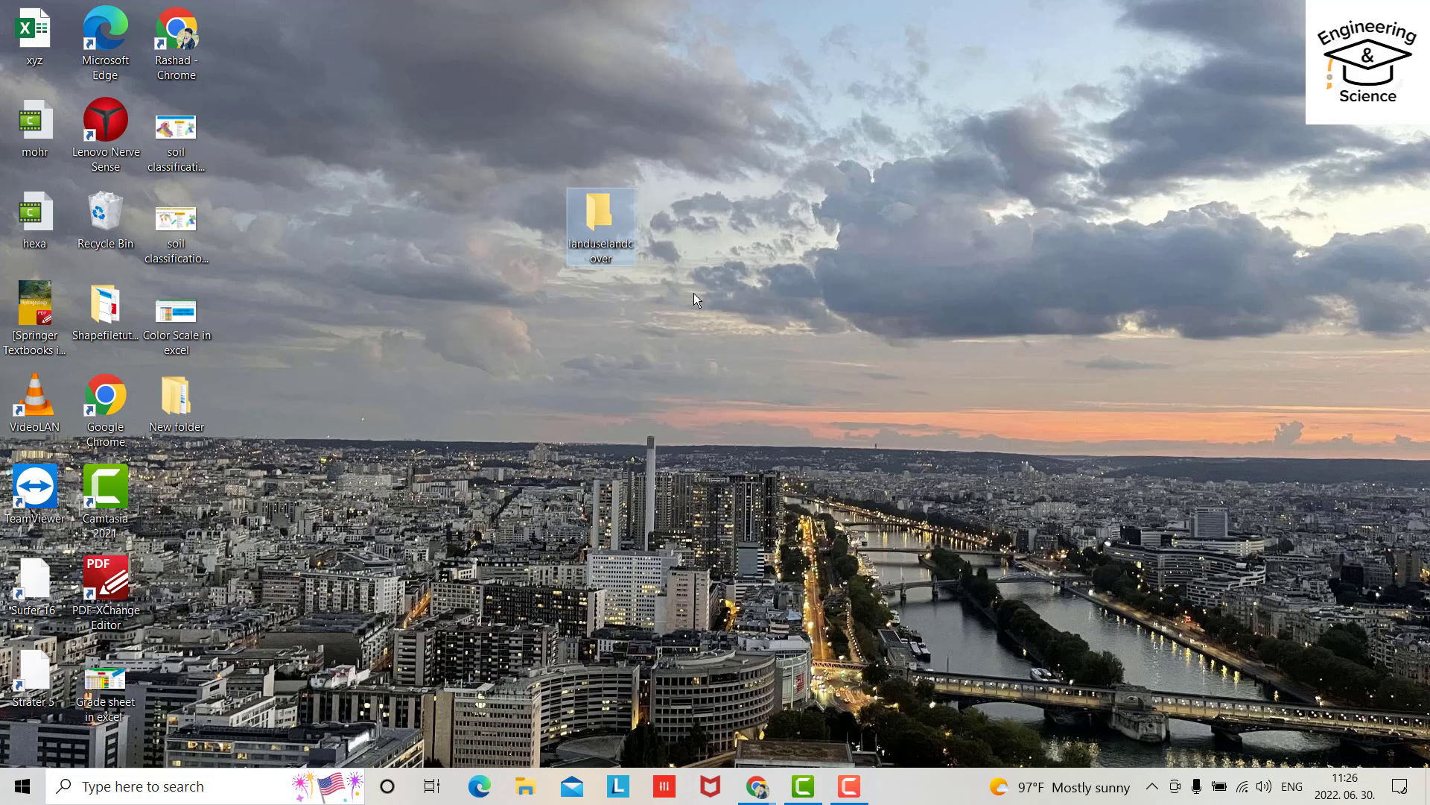
Step: Paste DomLU (1).zip into landuselandcover and extract it to a DomLU (1) folder
double_click(607, 231)
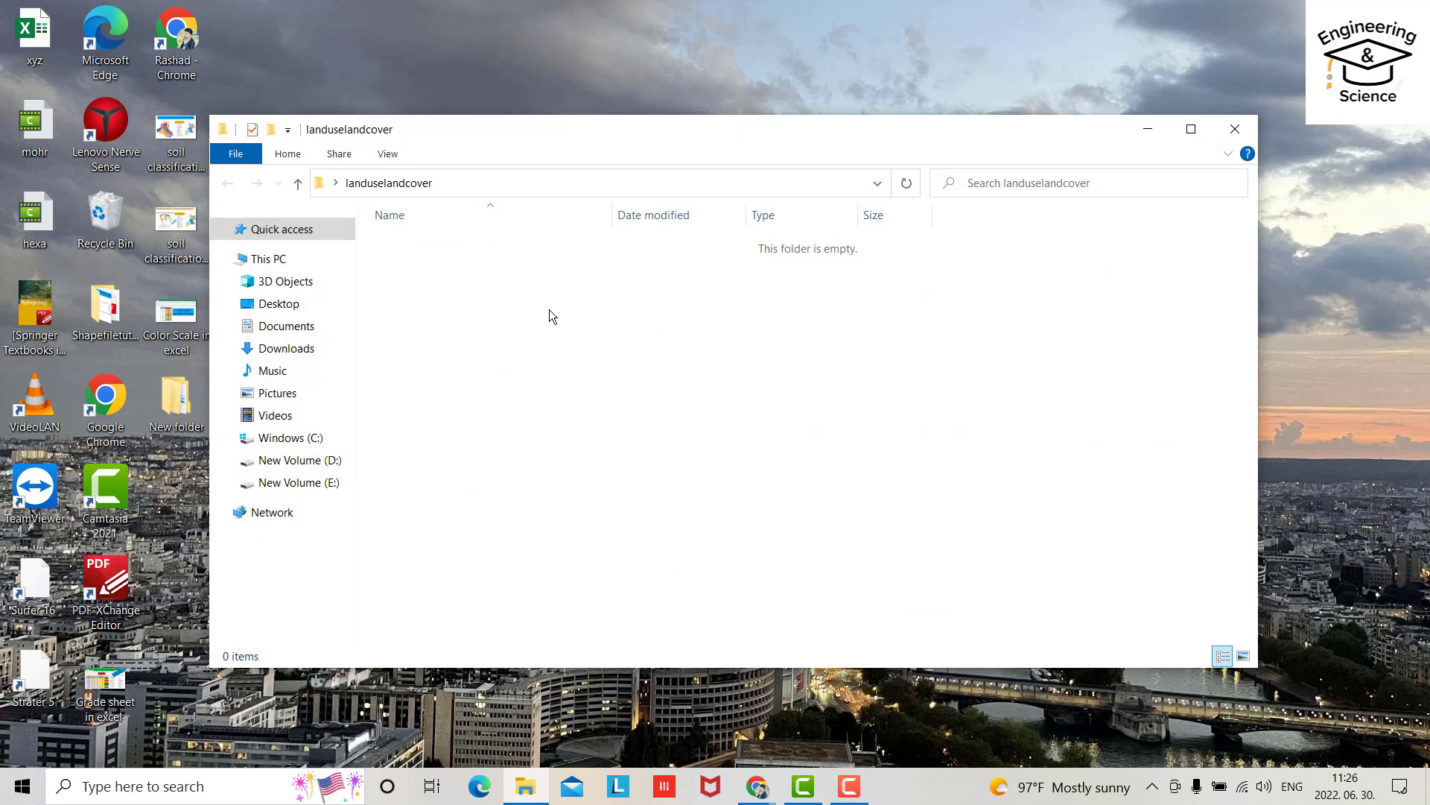
key("ctrl+v")
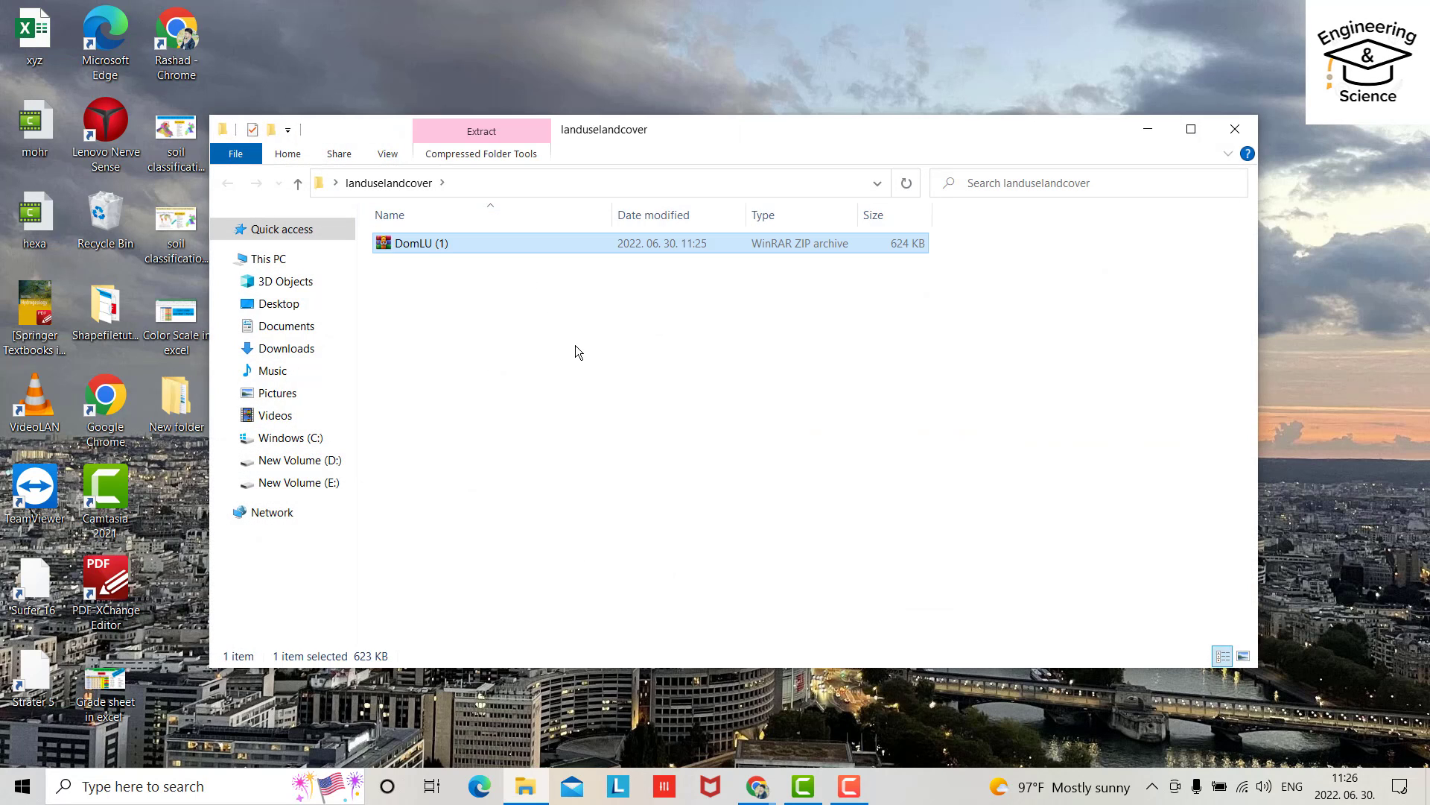
right_click(437, 247)
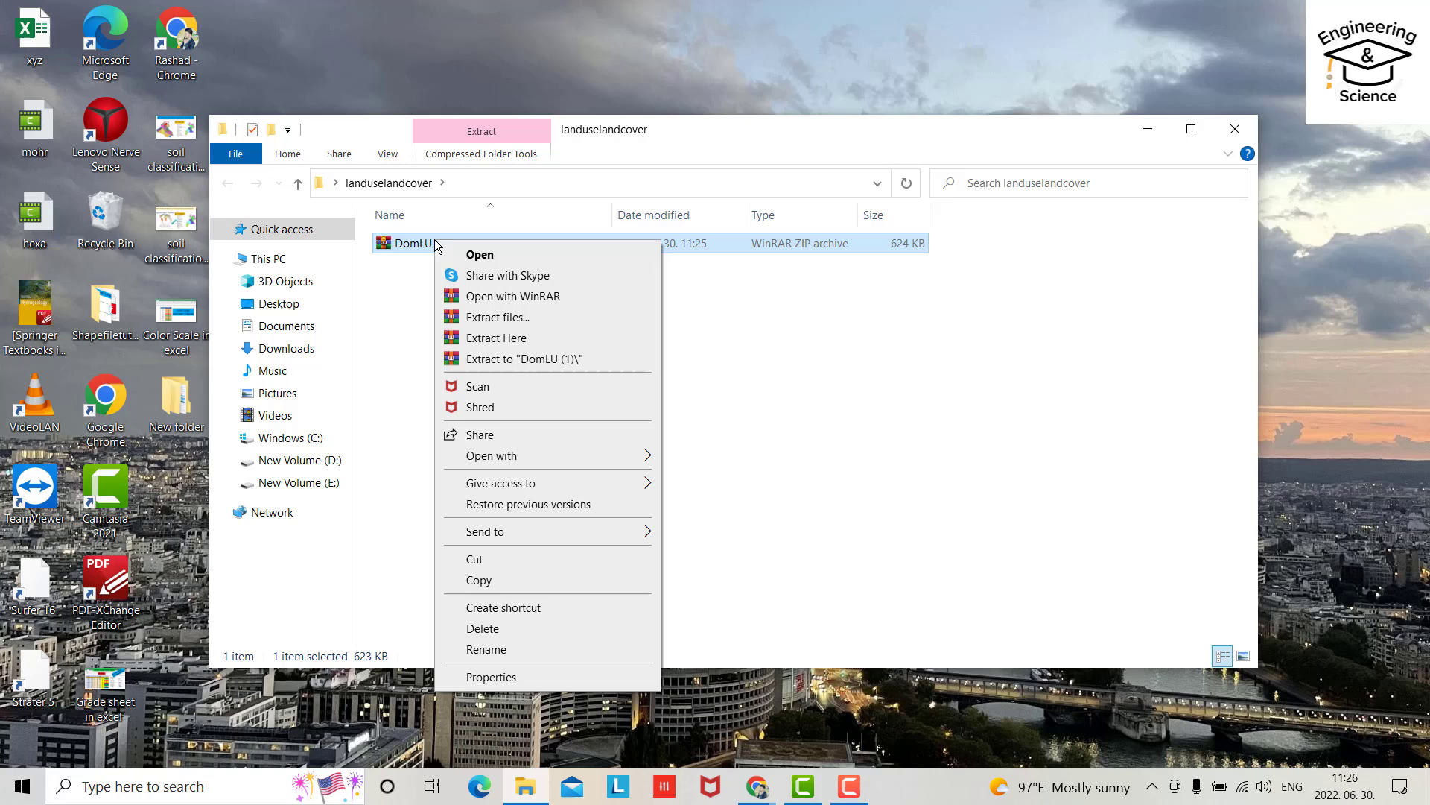
left_click(523, 359)
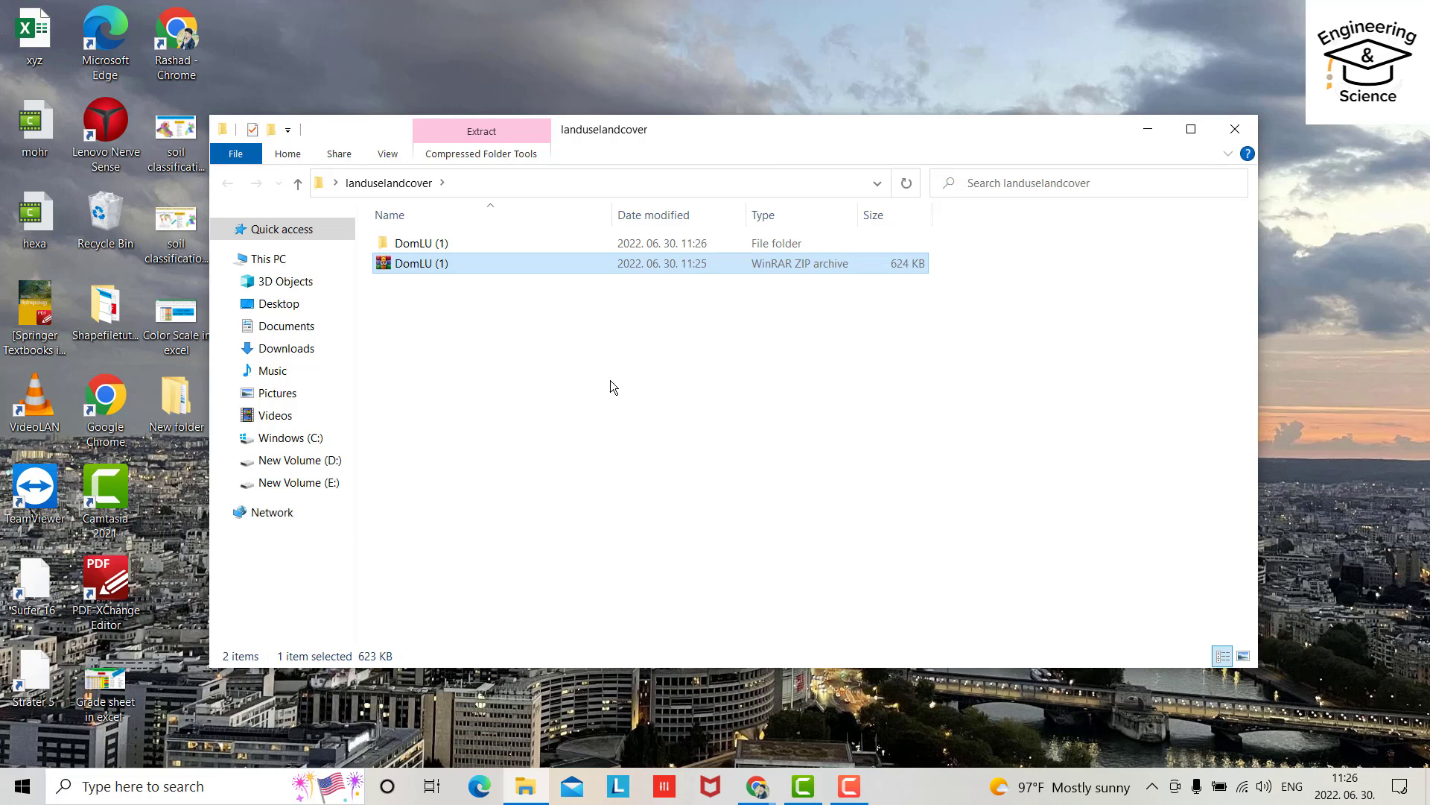
key("super+s")
Step: Launch ArcMap 10.8 and start a new blank map document
key("super")
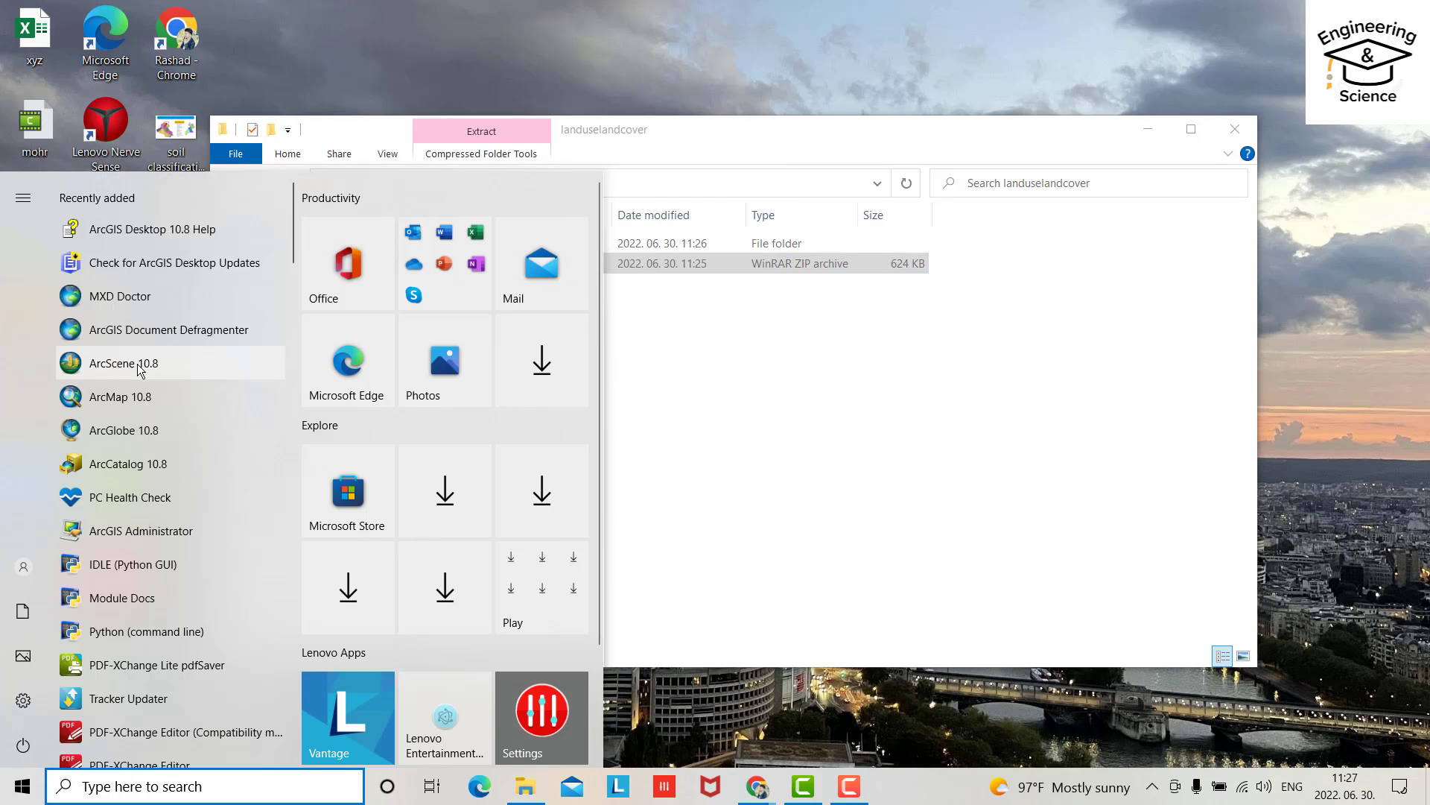
left_click(124, 397)
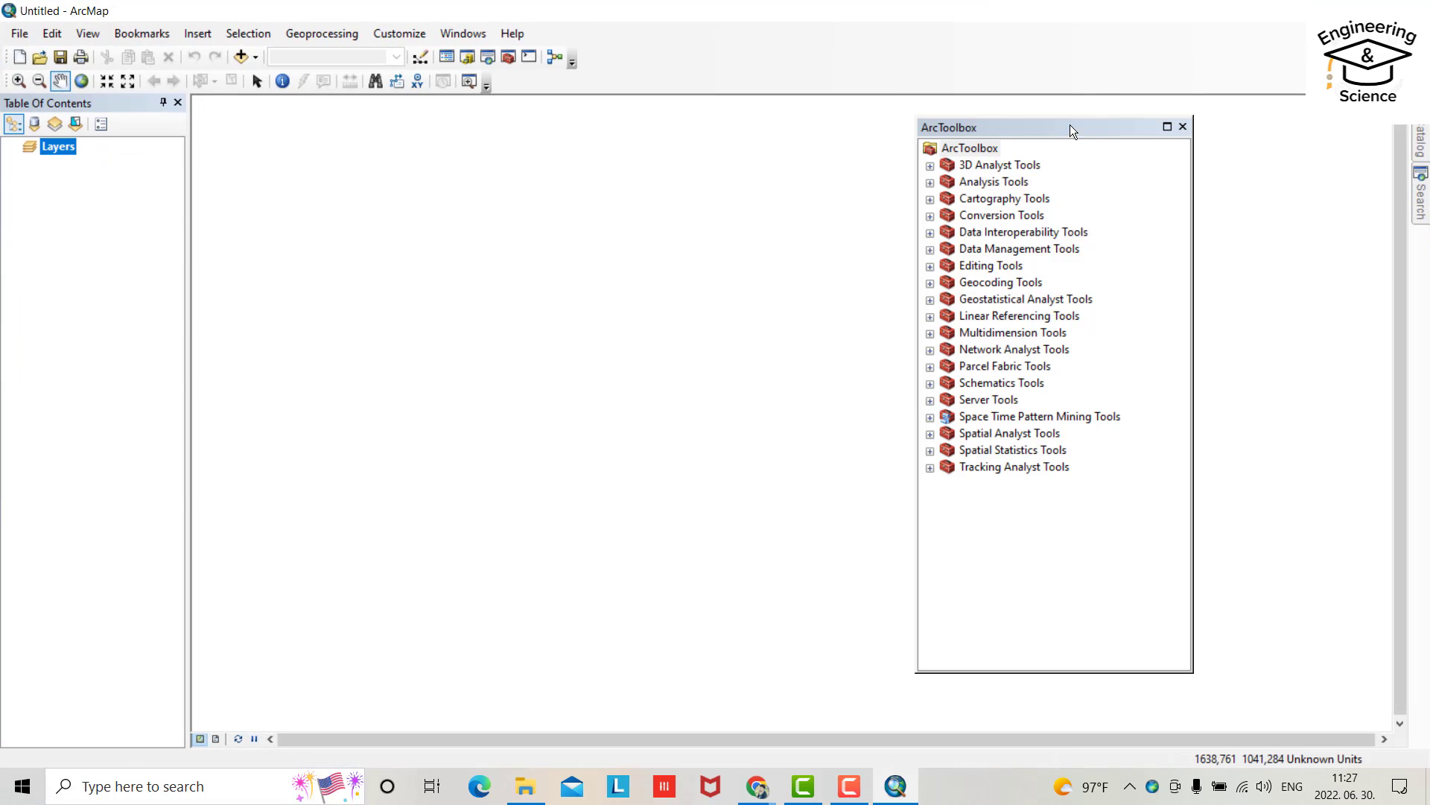
left_click_drag(1070, 124, 1365, 134)
left_click(1385, 130)
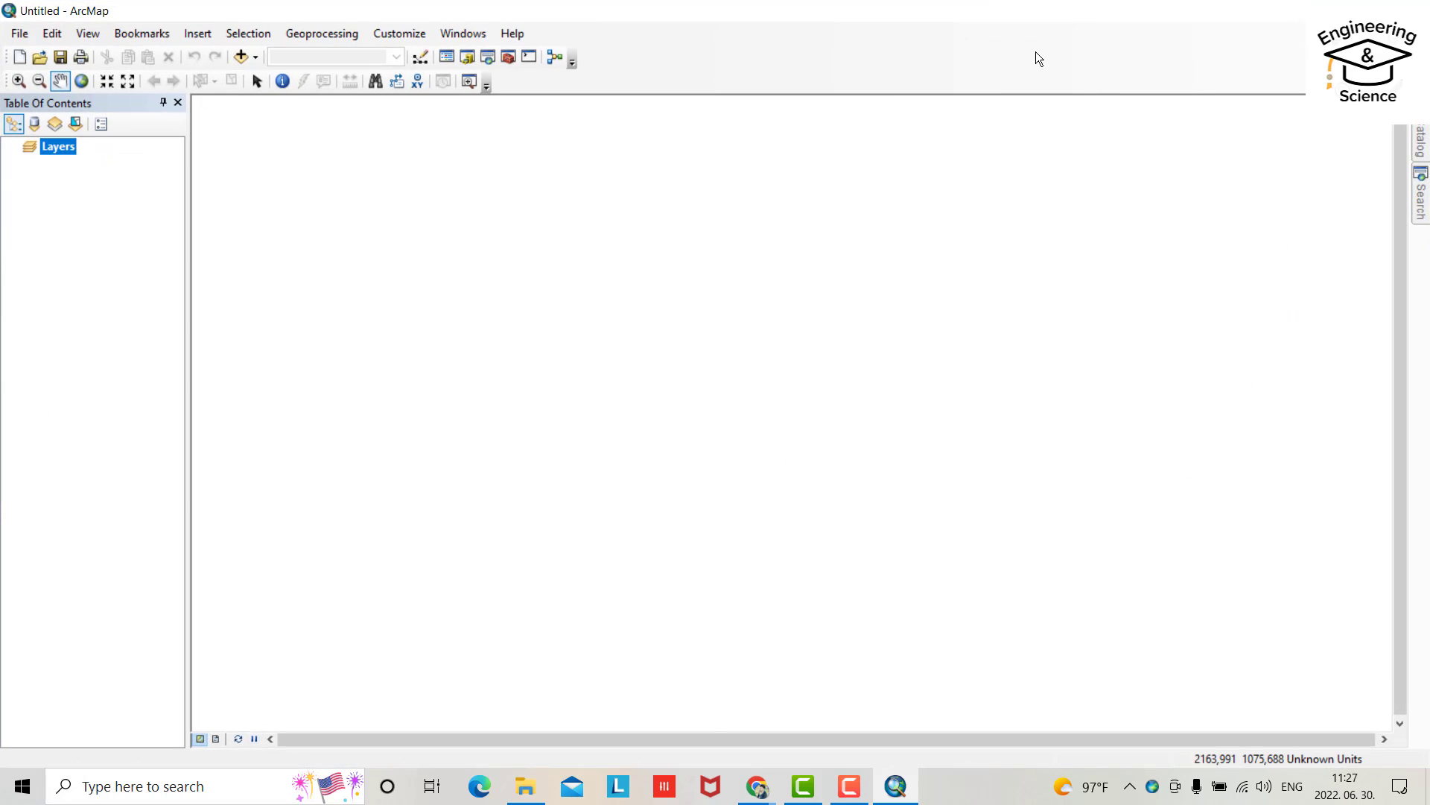
left_click(24, 41)
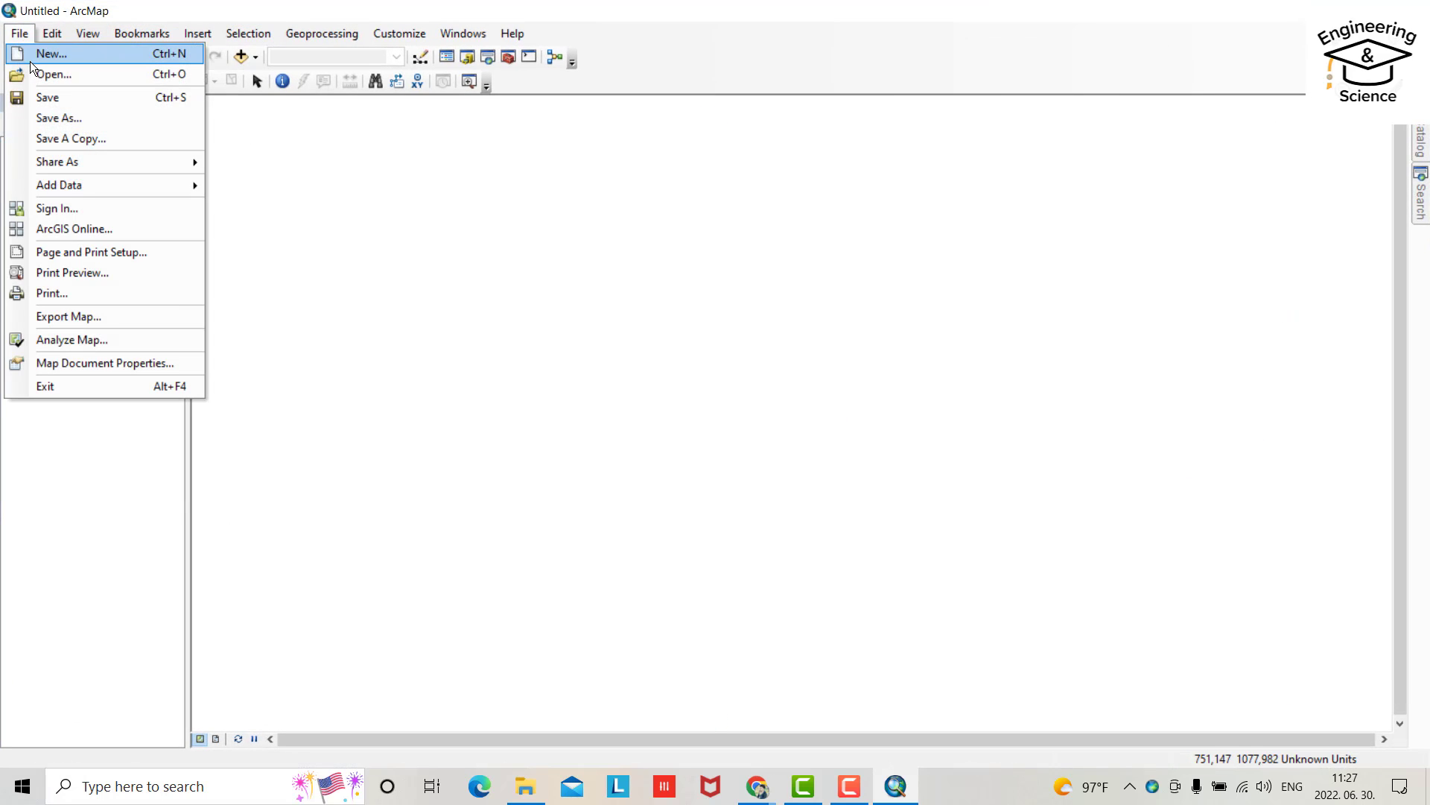
left_click(30, 53)
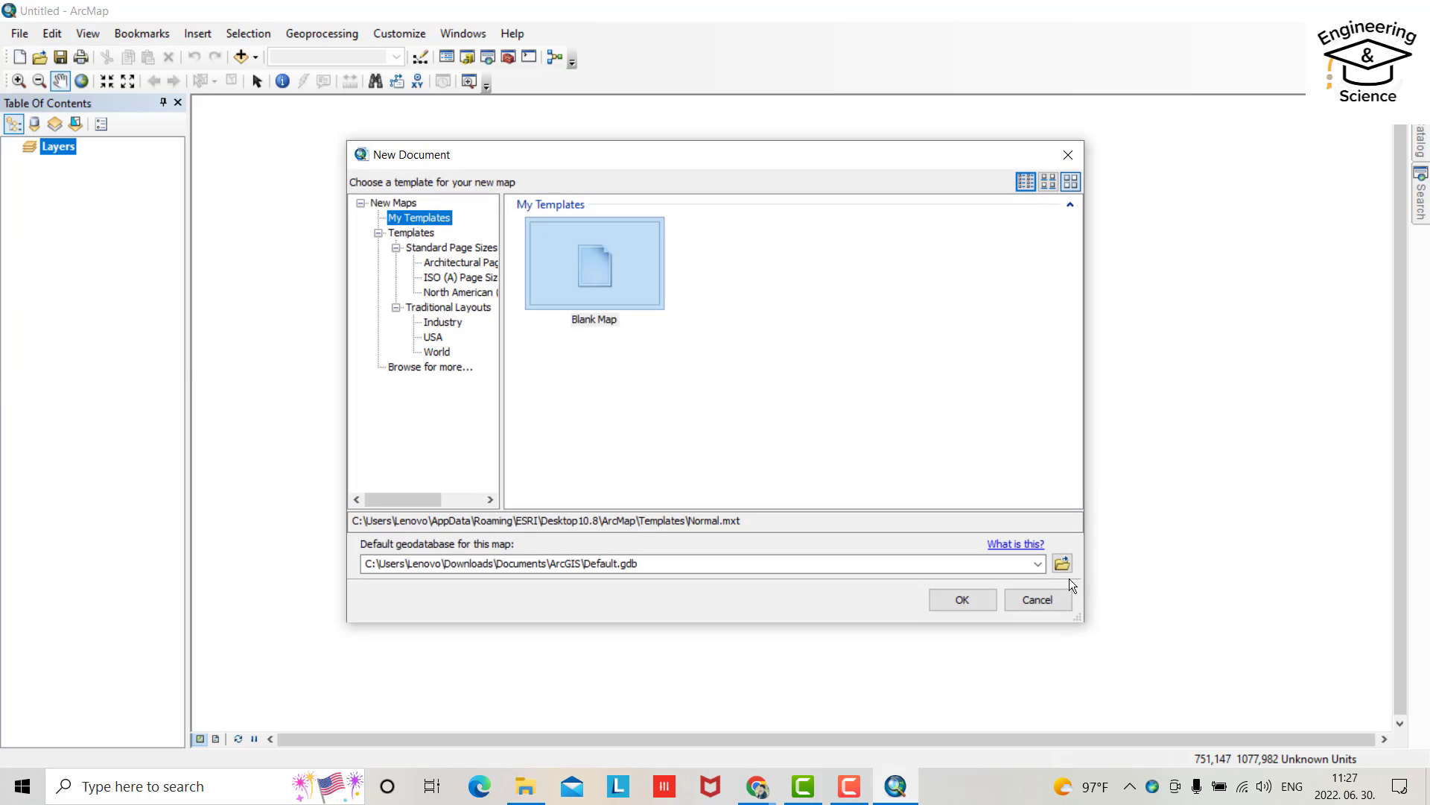
Step: Add a folder connection to the desktop landuselandcover folder
left_click(1061, 563)
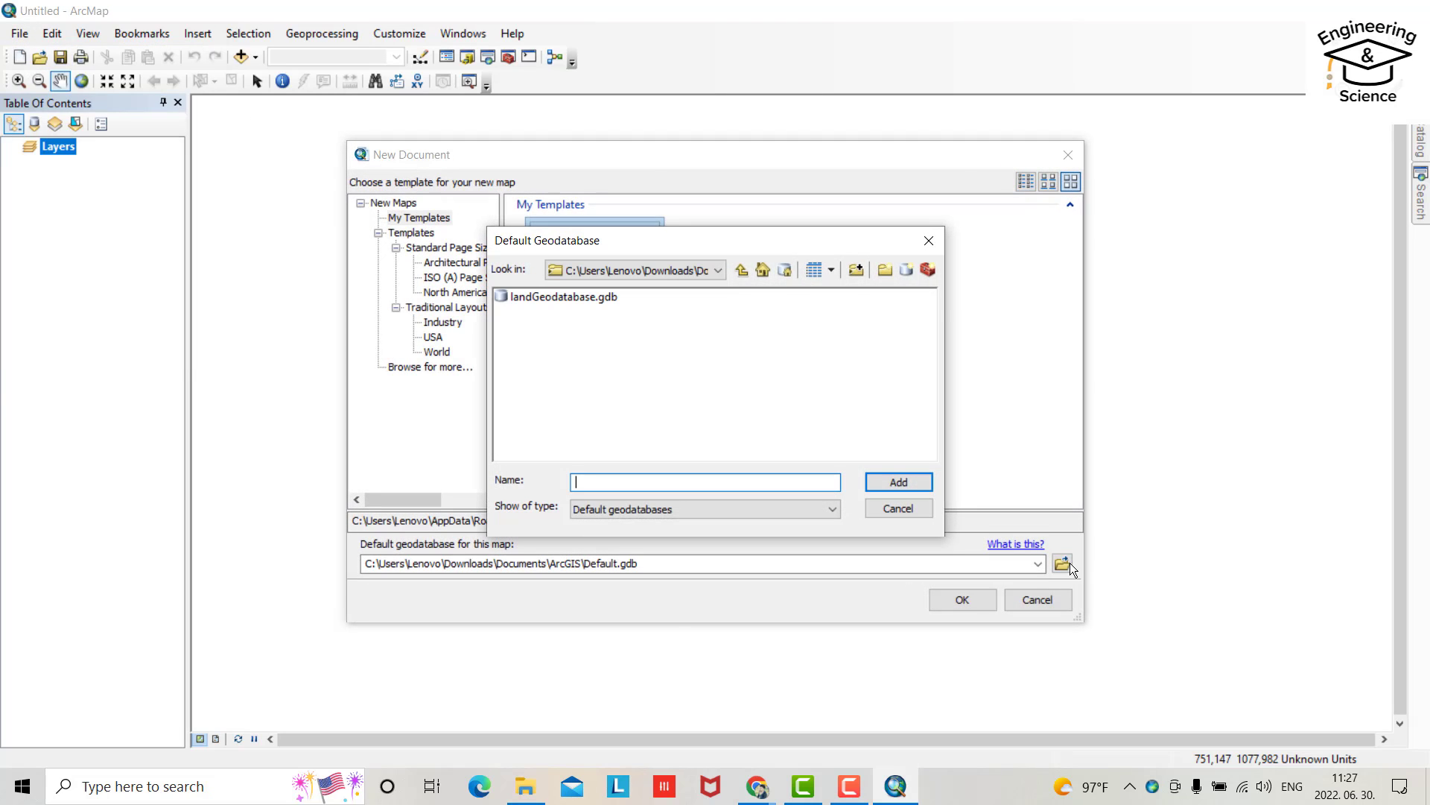
left_click(857, 272)
double_click(618, 360)
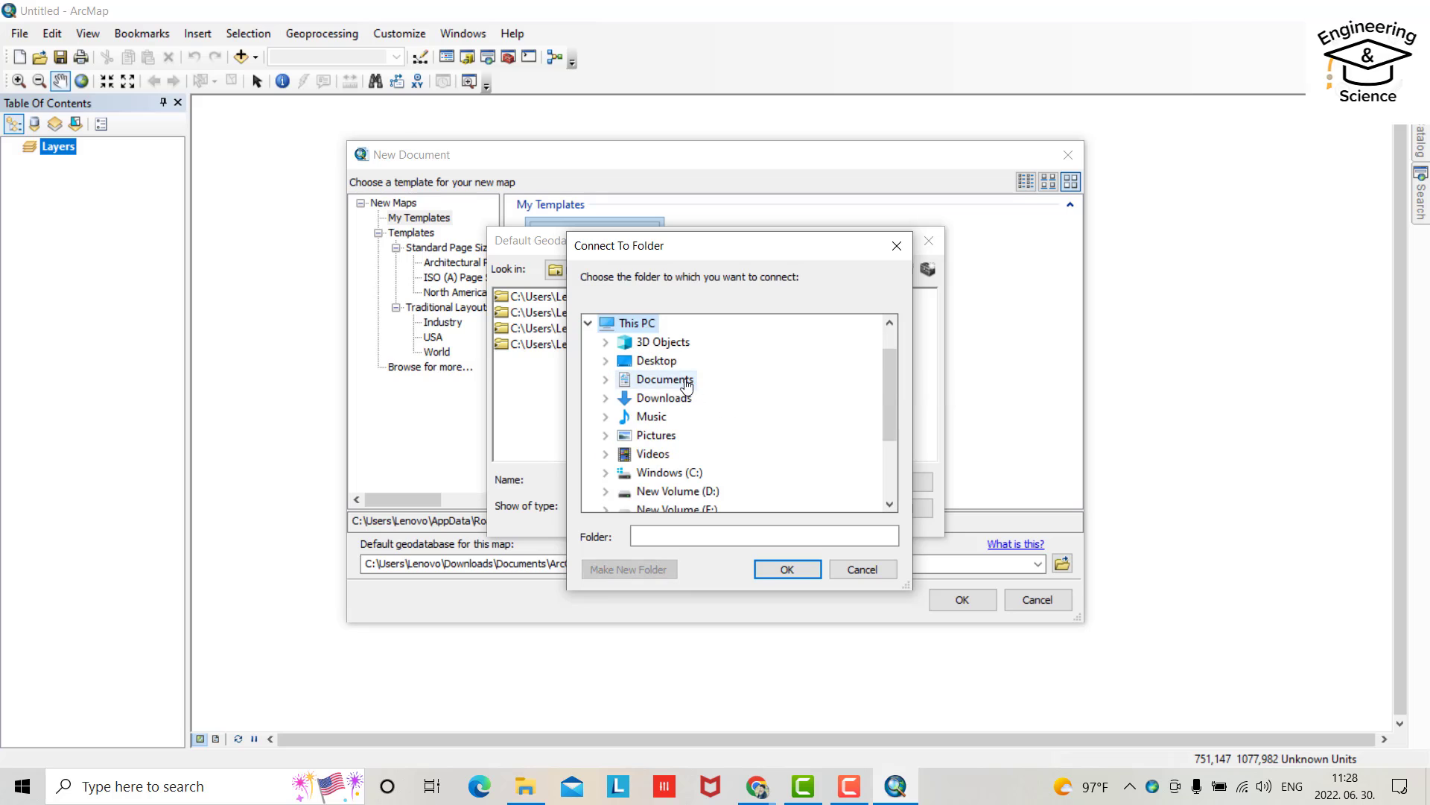
scroll(704, 432, "down", 2)
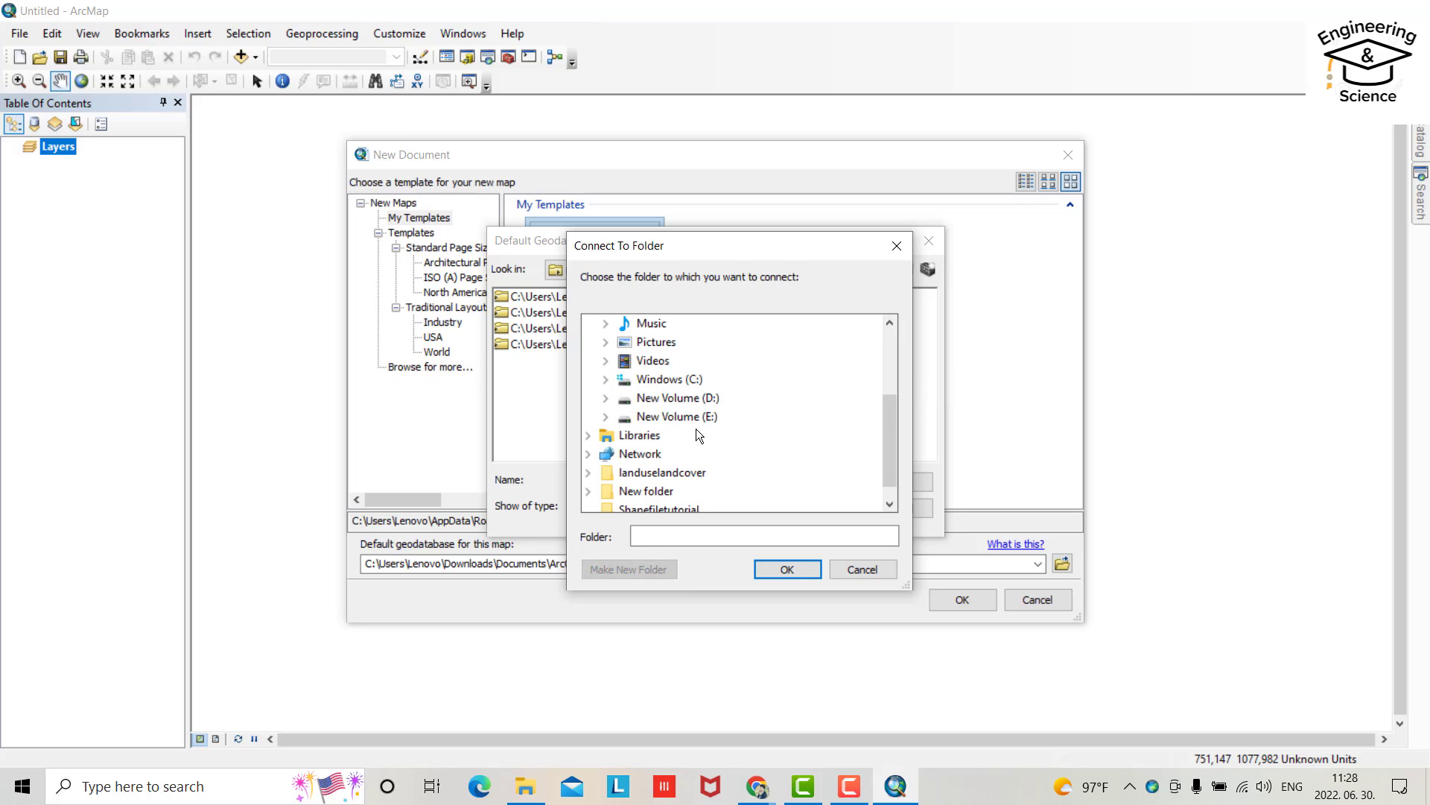
scroll(696, 434, "up", 3)
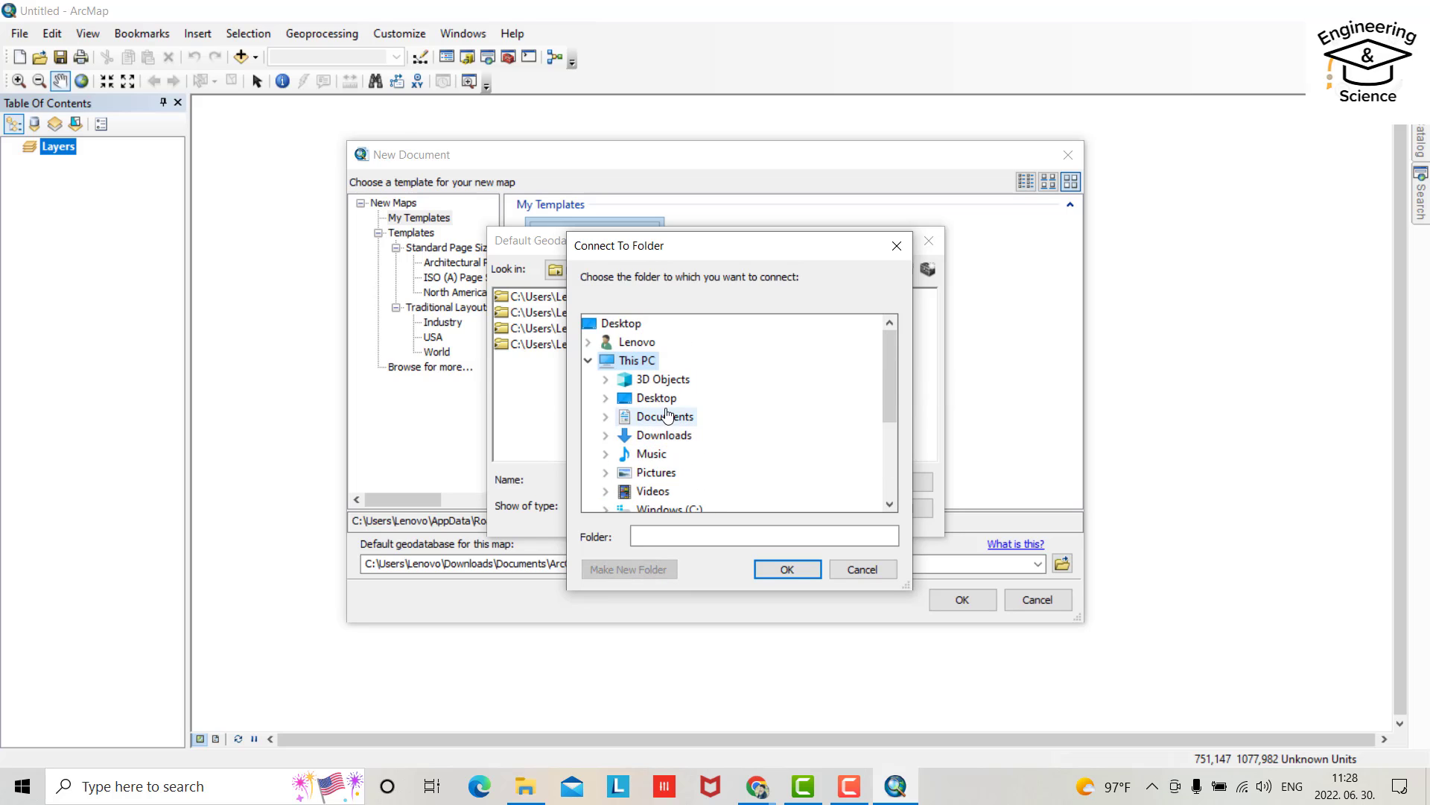
double_click(656, 397)
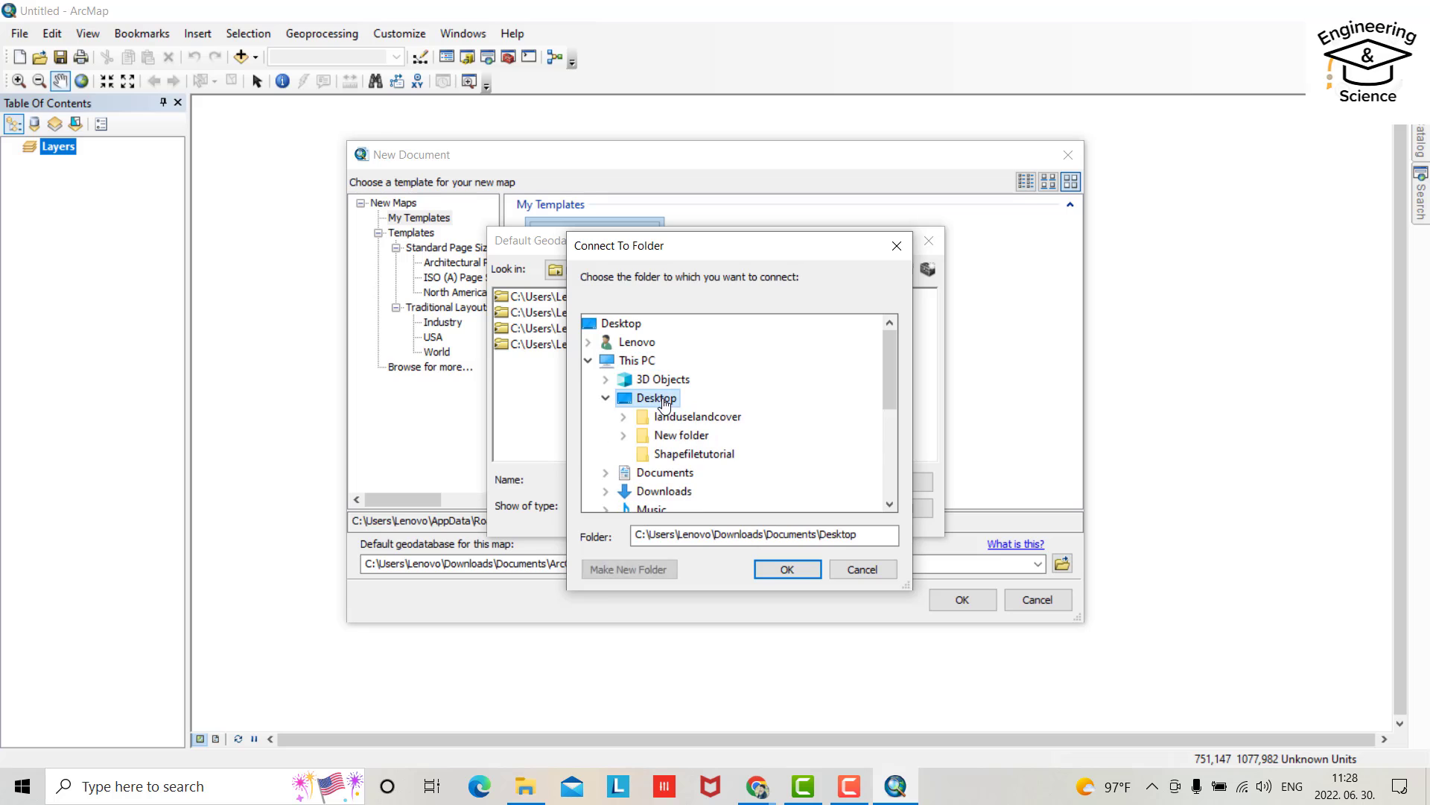
double_click(713, 423)
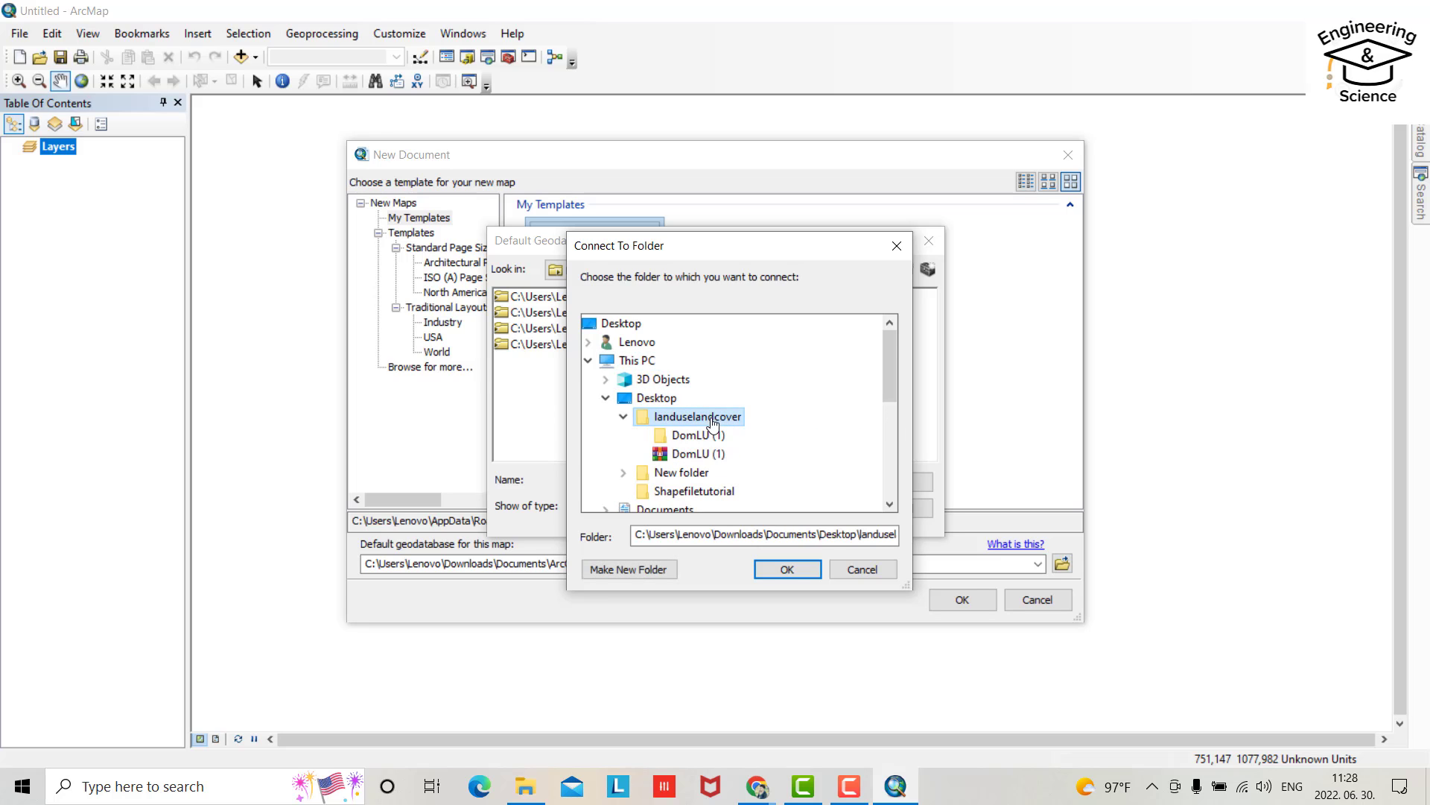
left_click(786, 571)
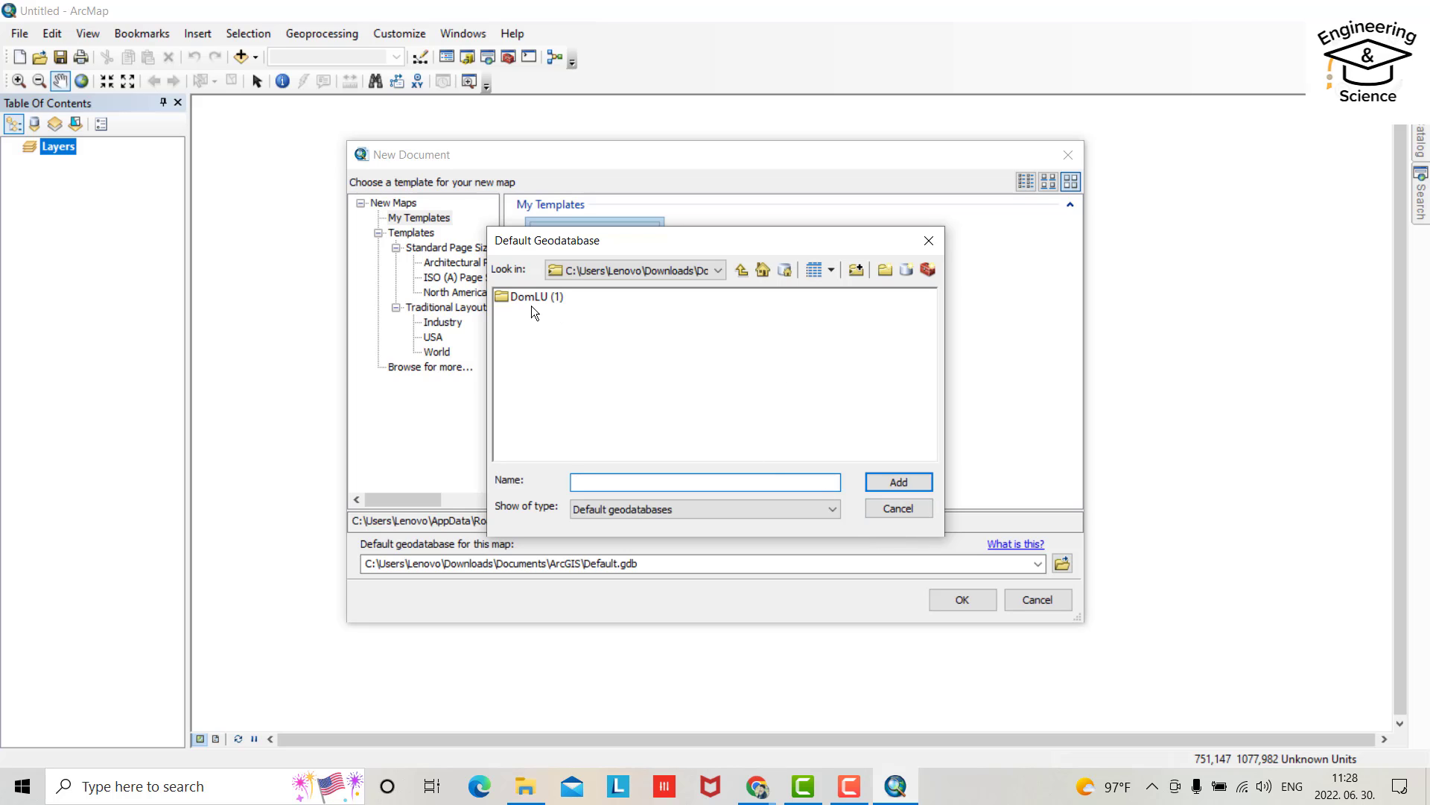
Step: Create landuseGeodatabase.gdb there, make it the default geodatabase, and confirm the new map
left_click(906, 270)
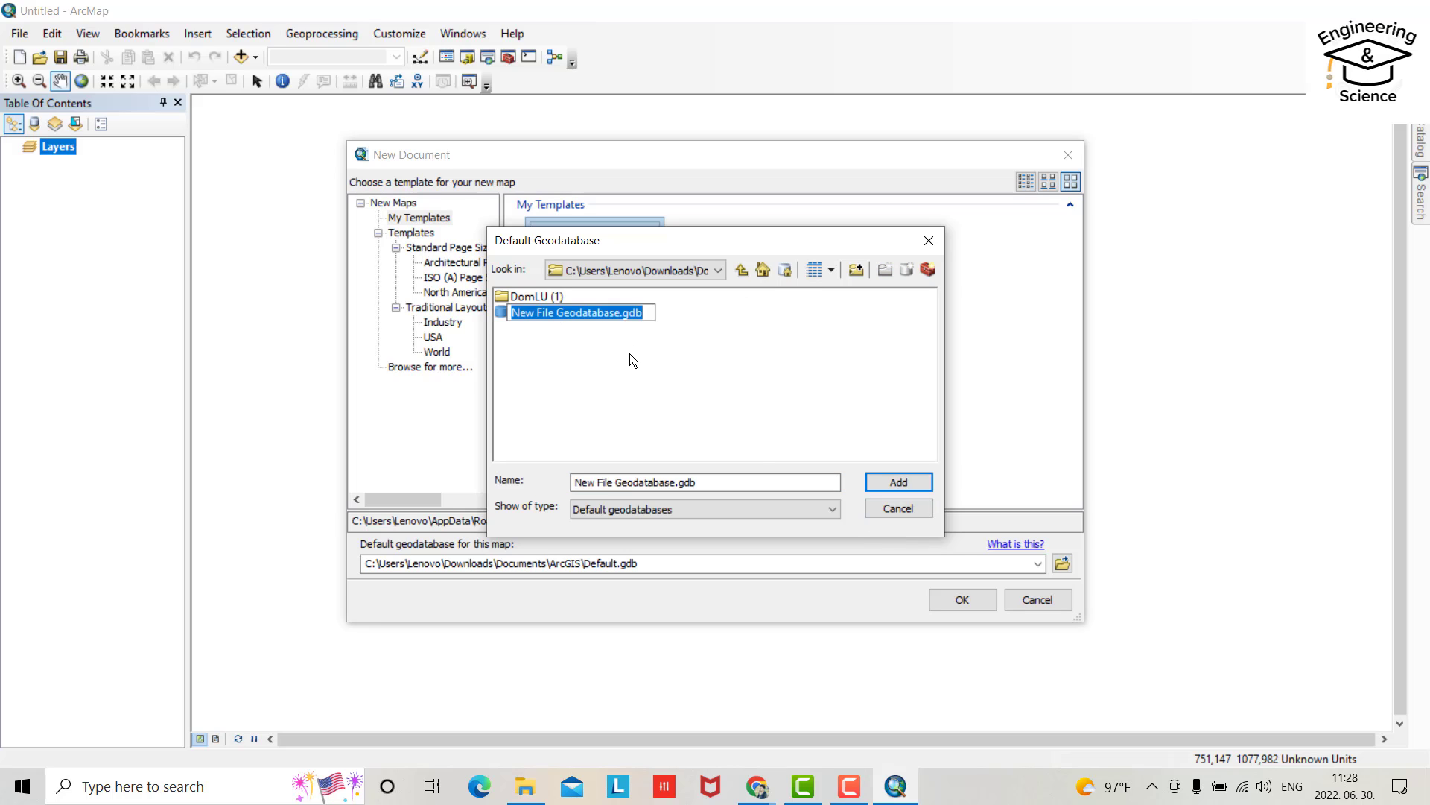
left_click(564, 313)
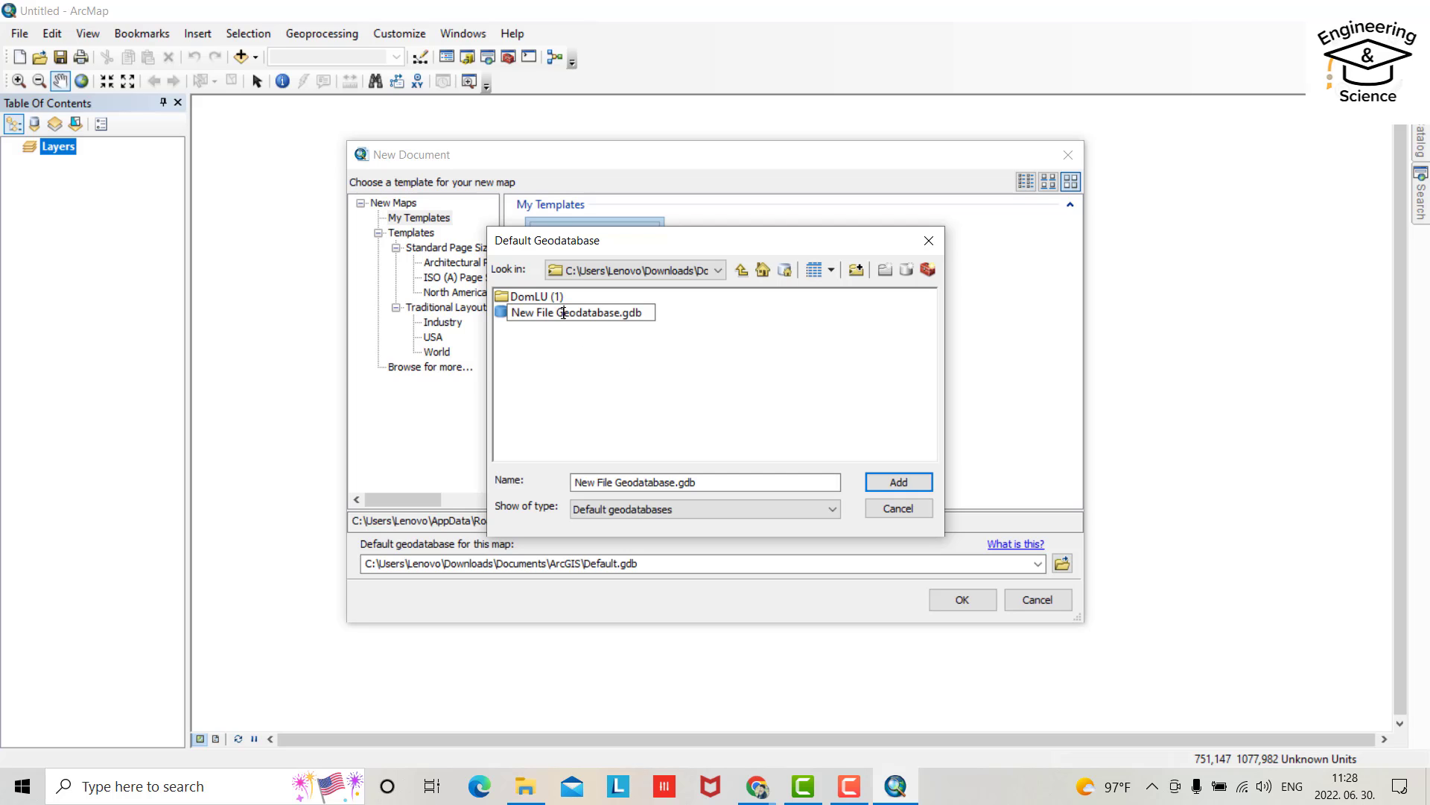
left_click_drag(561, 312, 493, 318)
type("landuse")
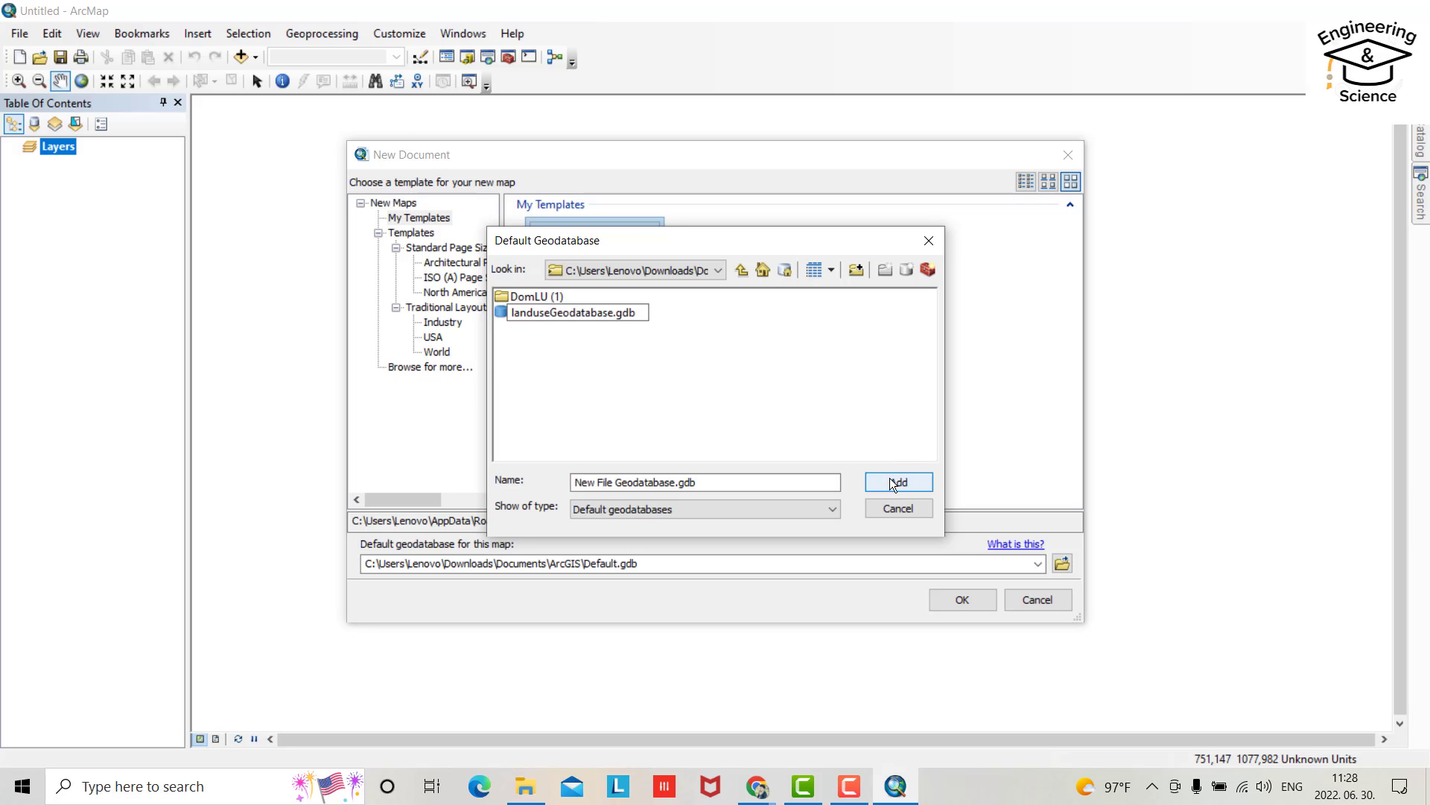
key("Return")
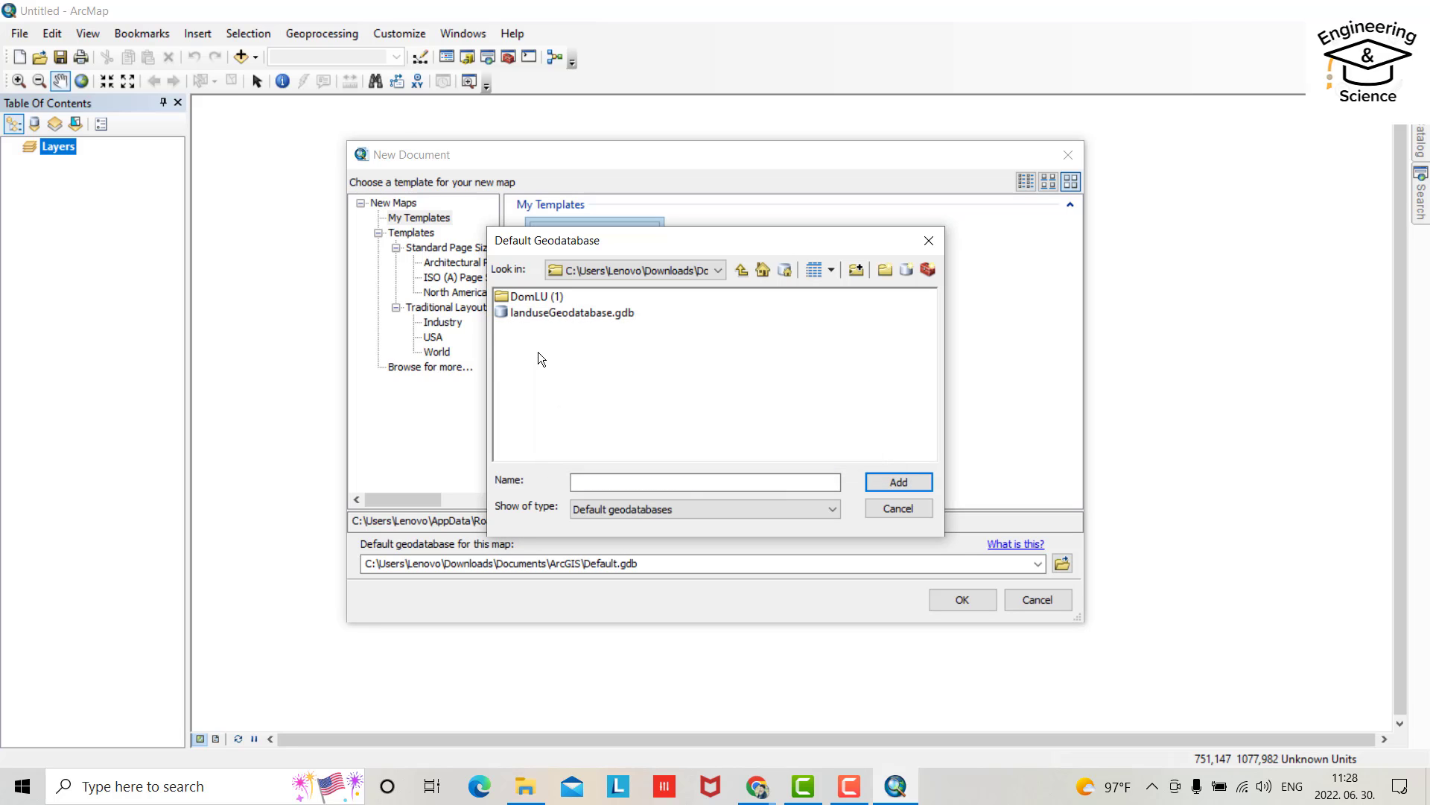
left_click(580, 312)
left_click(898, 482)
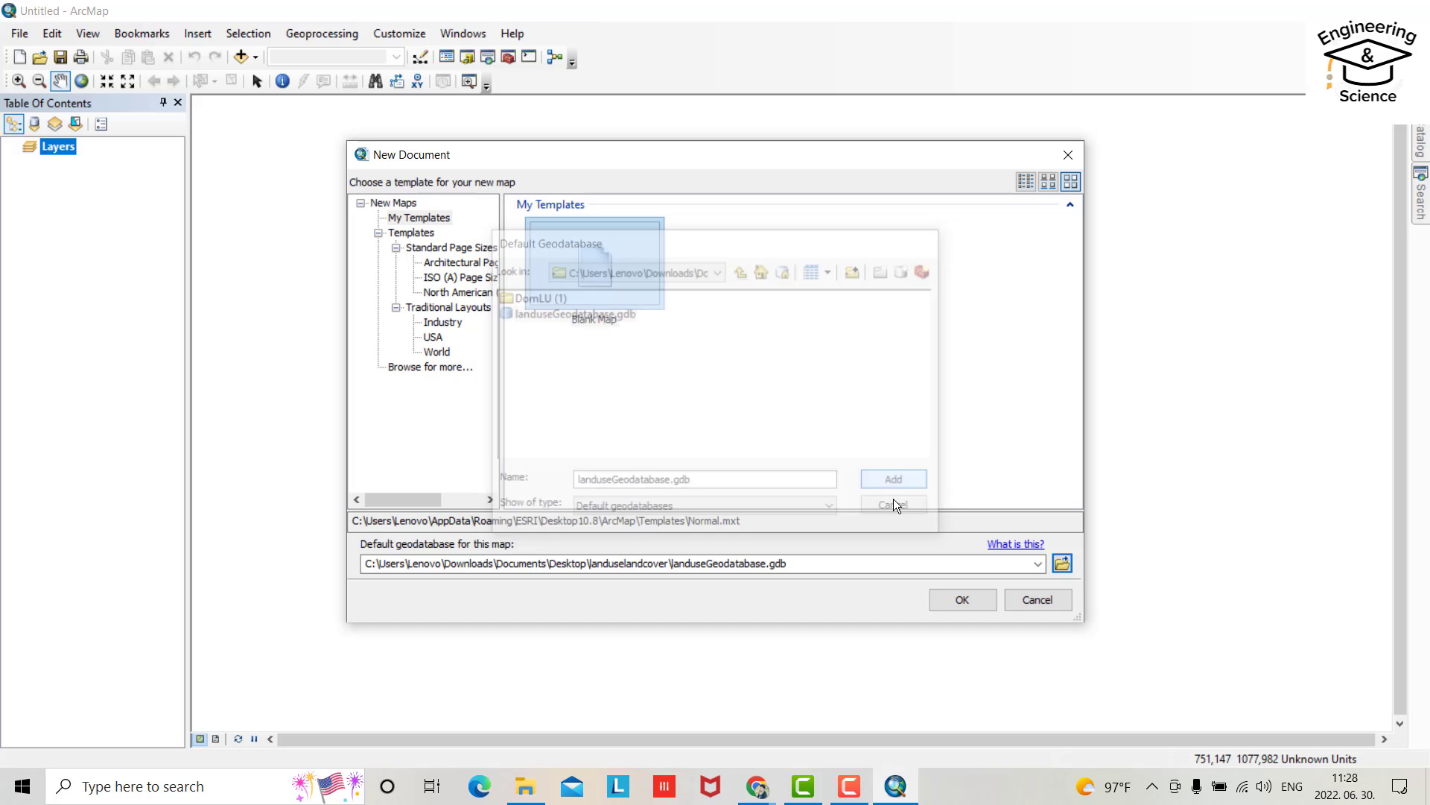
left_click(958, 601)
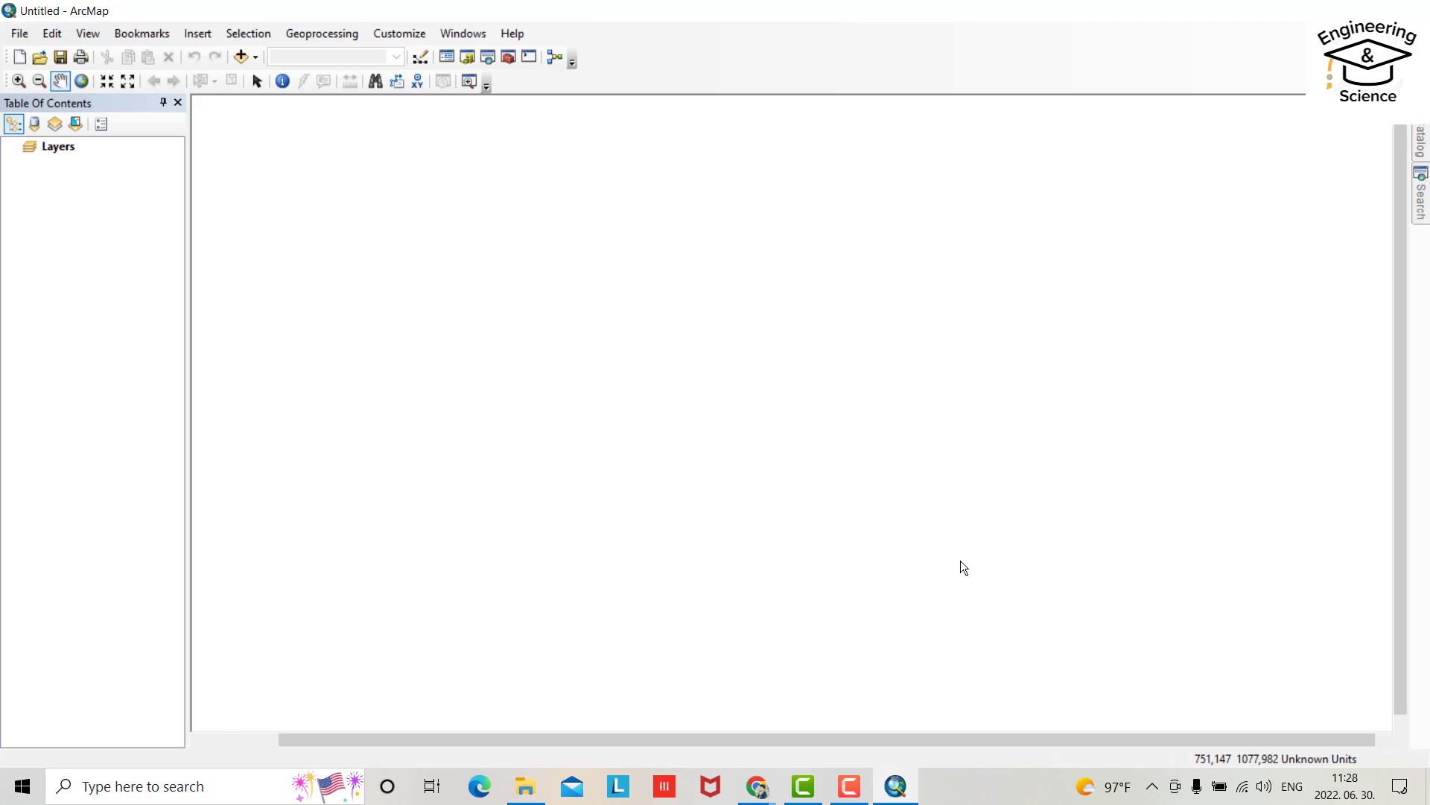
Step: Add dom_lu.lyr and dom_lu.tif from the DomLU (1) folder to the map
left_click(240, 56)
double_click(530, 294)
left_click_drag(535, 341, 527, 295)
left_click(880, 481)
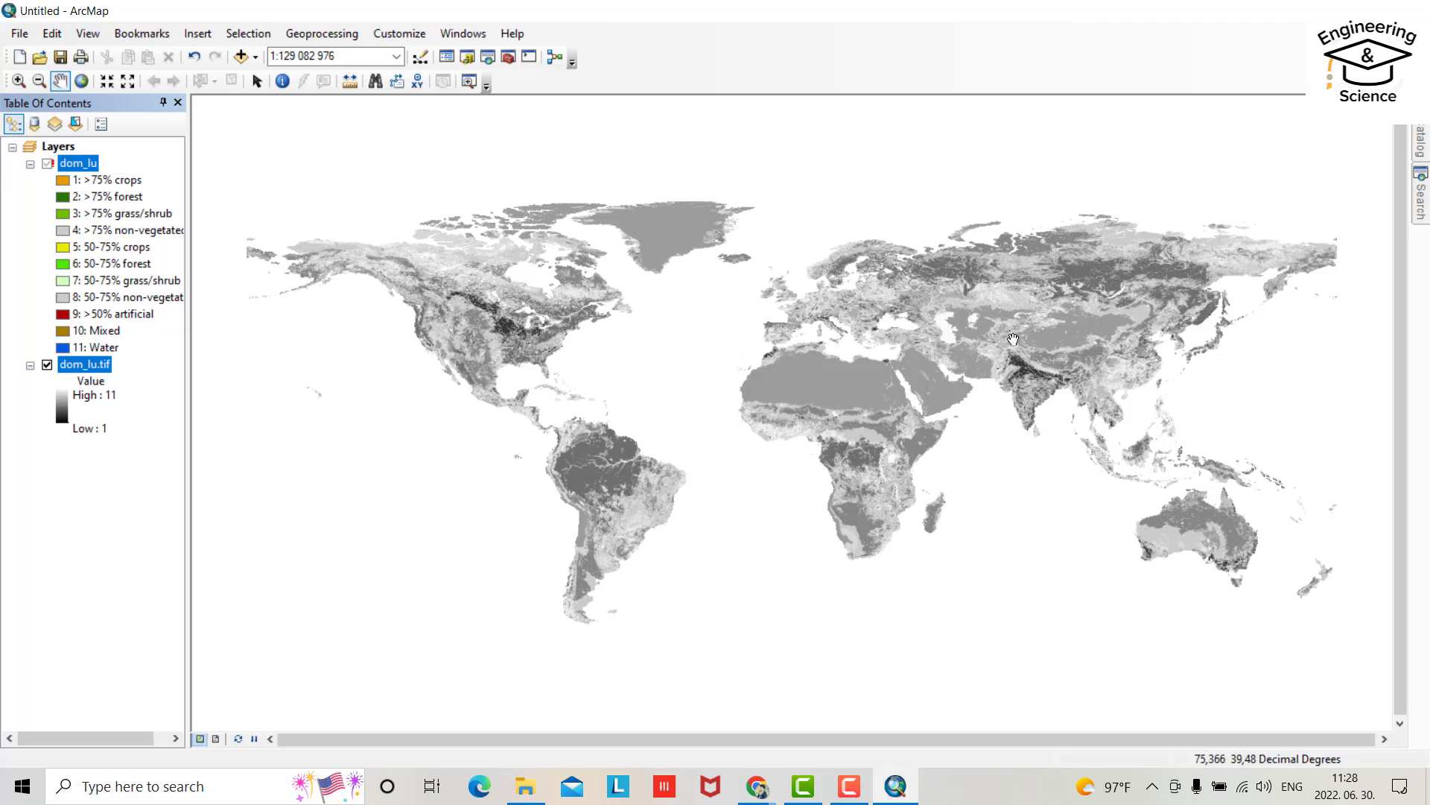
Step: Recolour the dom_lu.tif raster with the yellow-green-blue colour ramp
double_click(61, 403)
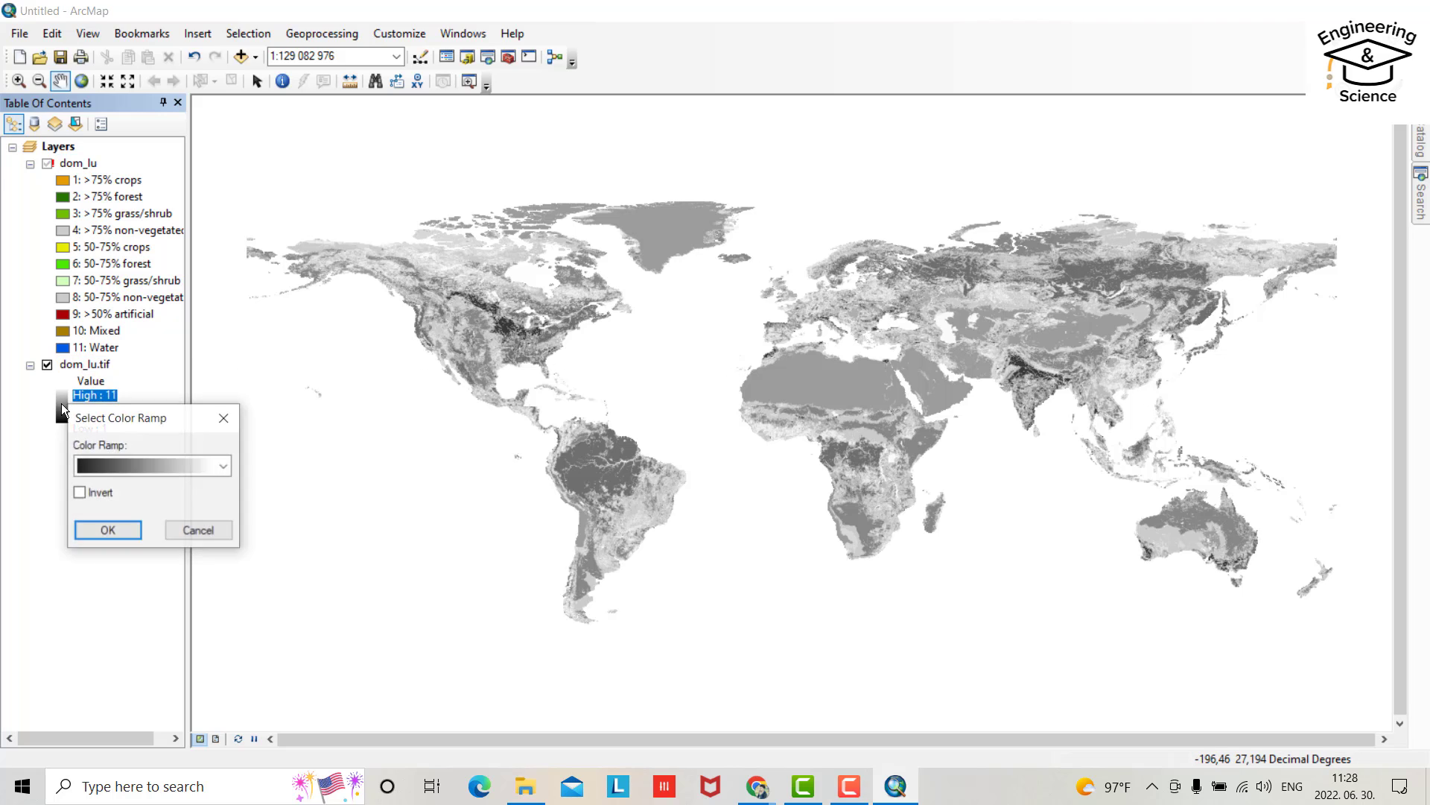
left_click(222, 465)
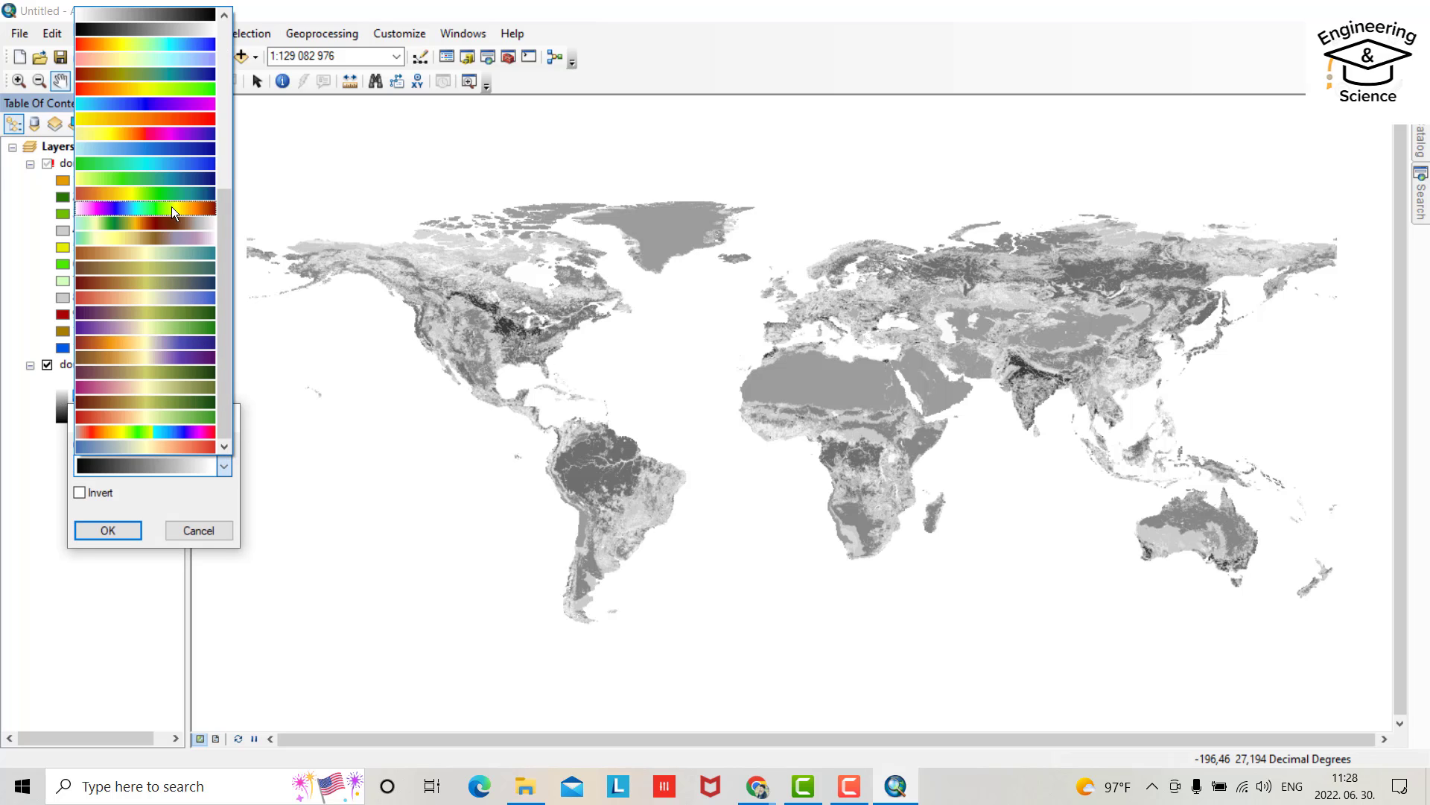
left_click(141, 175)
left_click(107, 529)
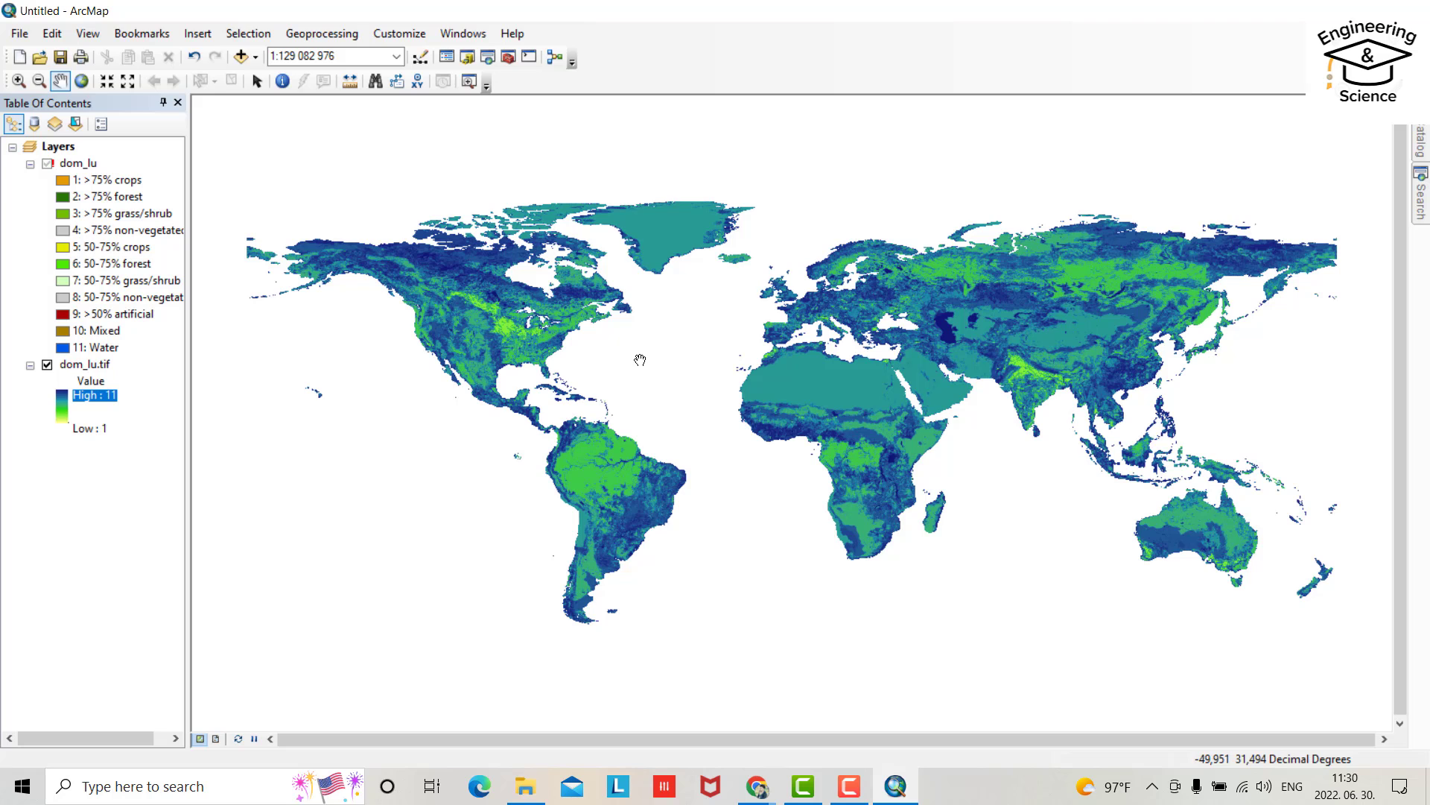
Step: Search Google for 'diva gis shapefile' and open DIVA-GIS's download-by-country page
key("alt+Tab")
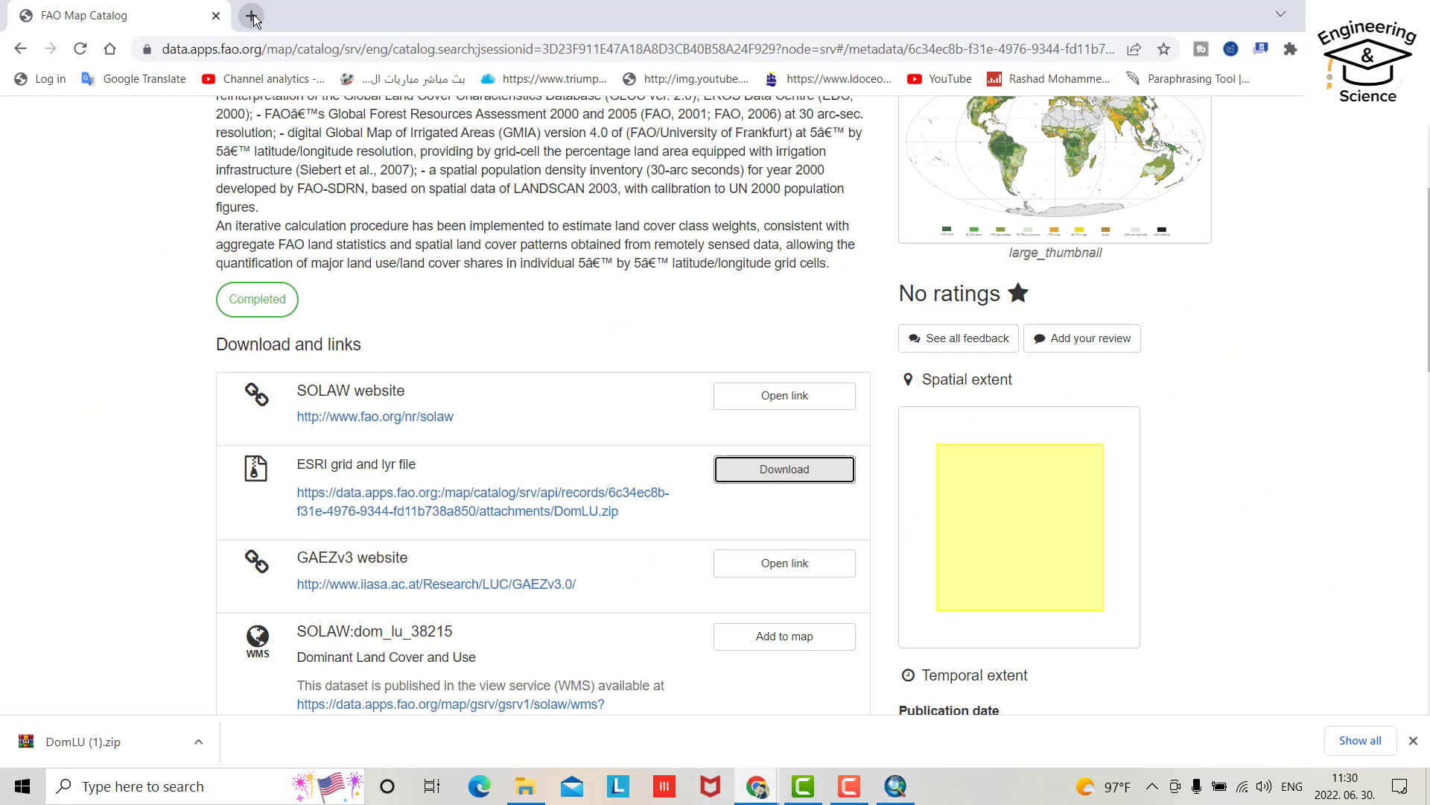
left_click(252, 16)
left_click(504, 388)
type("div")
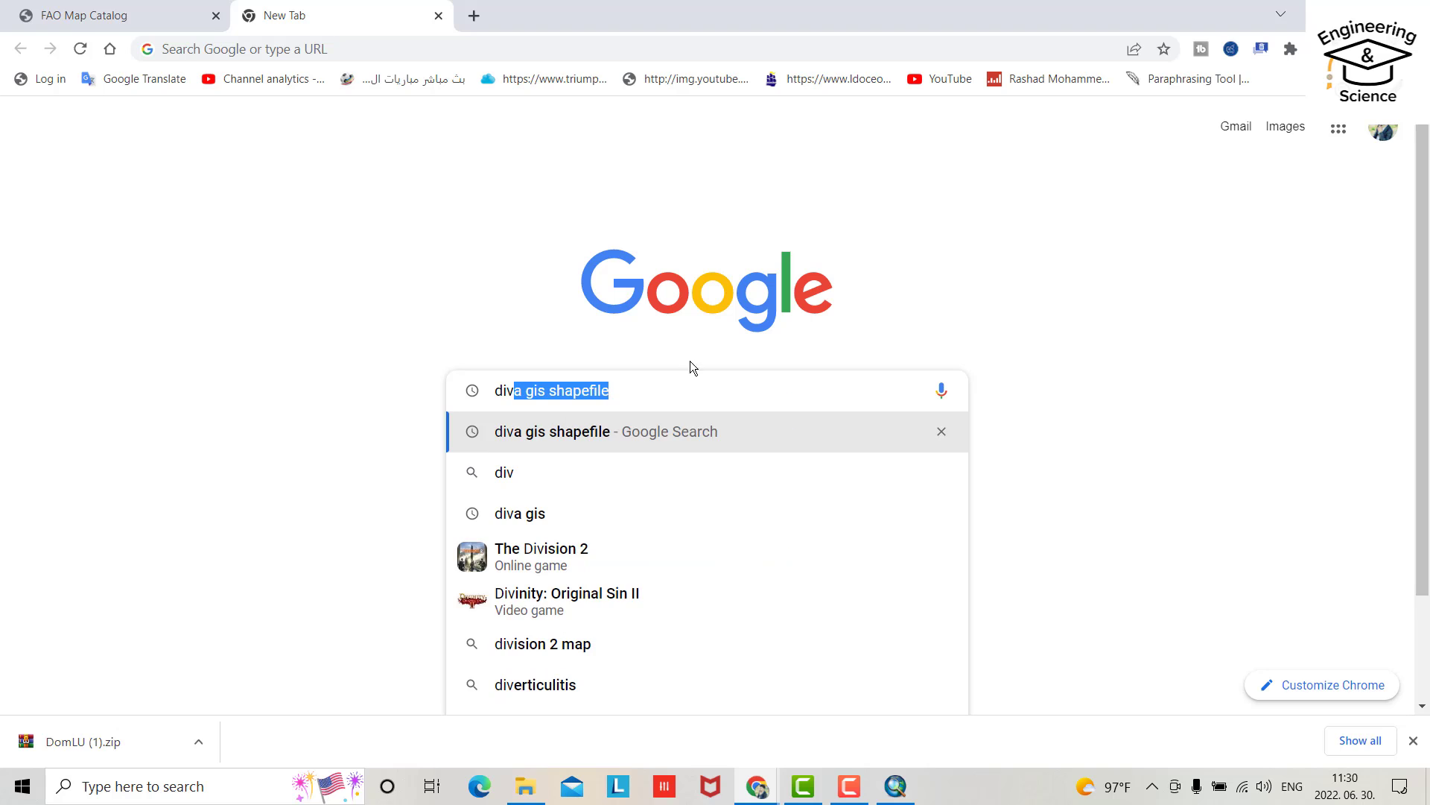
key("Return")
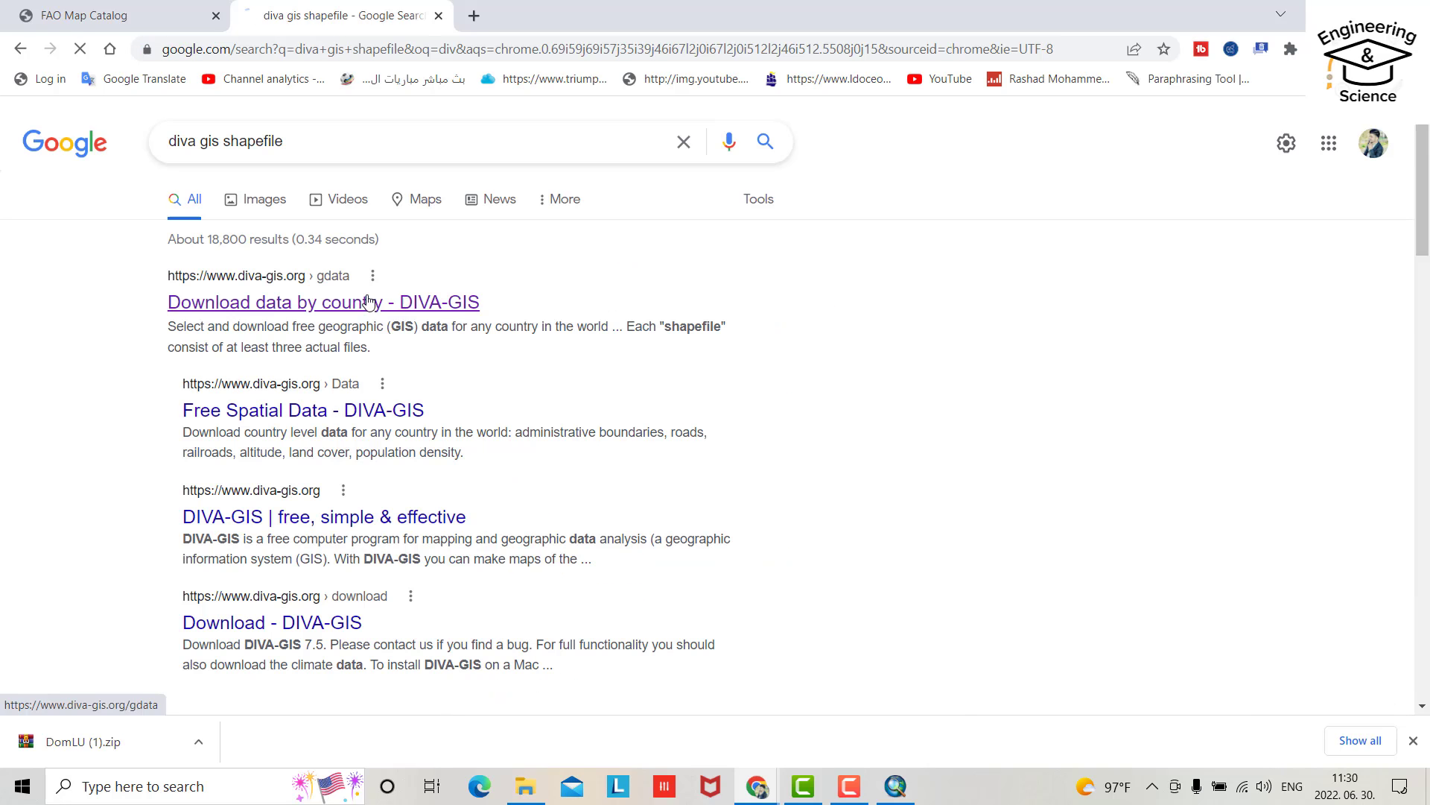
left_click(477, 303)
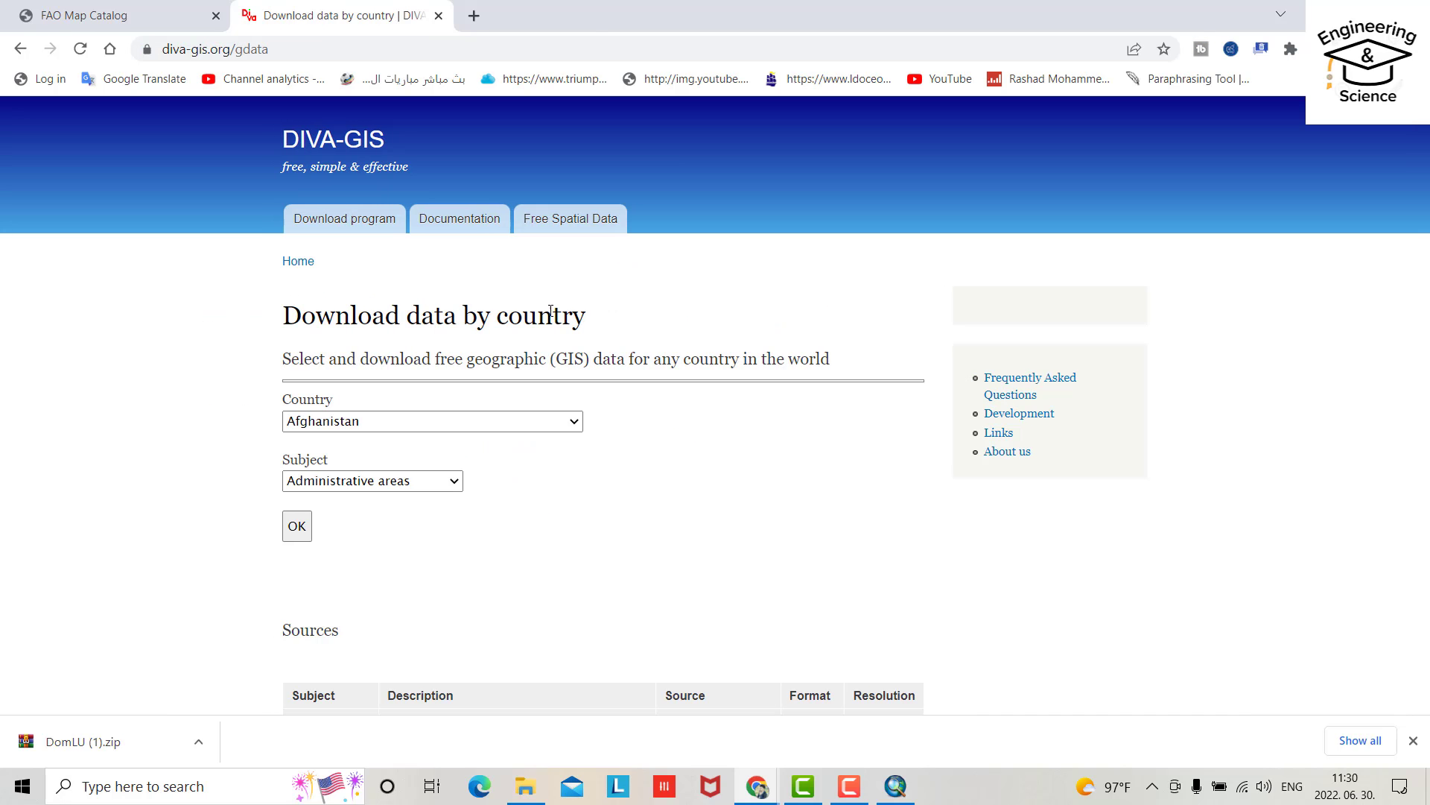
Step: Download Hungary's administrative areas as HUN_adm.zip and show it in the Downloads folder
left_click(447, 422)
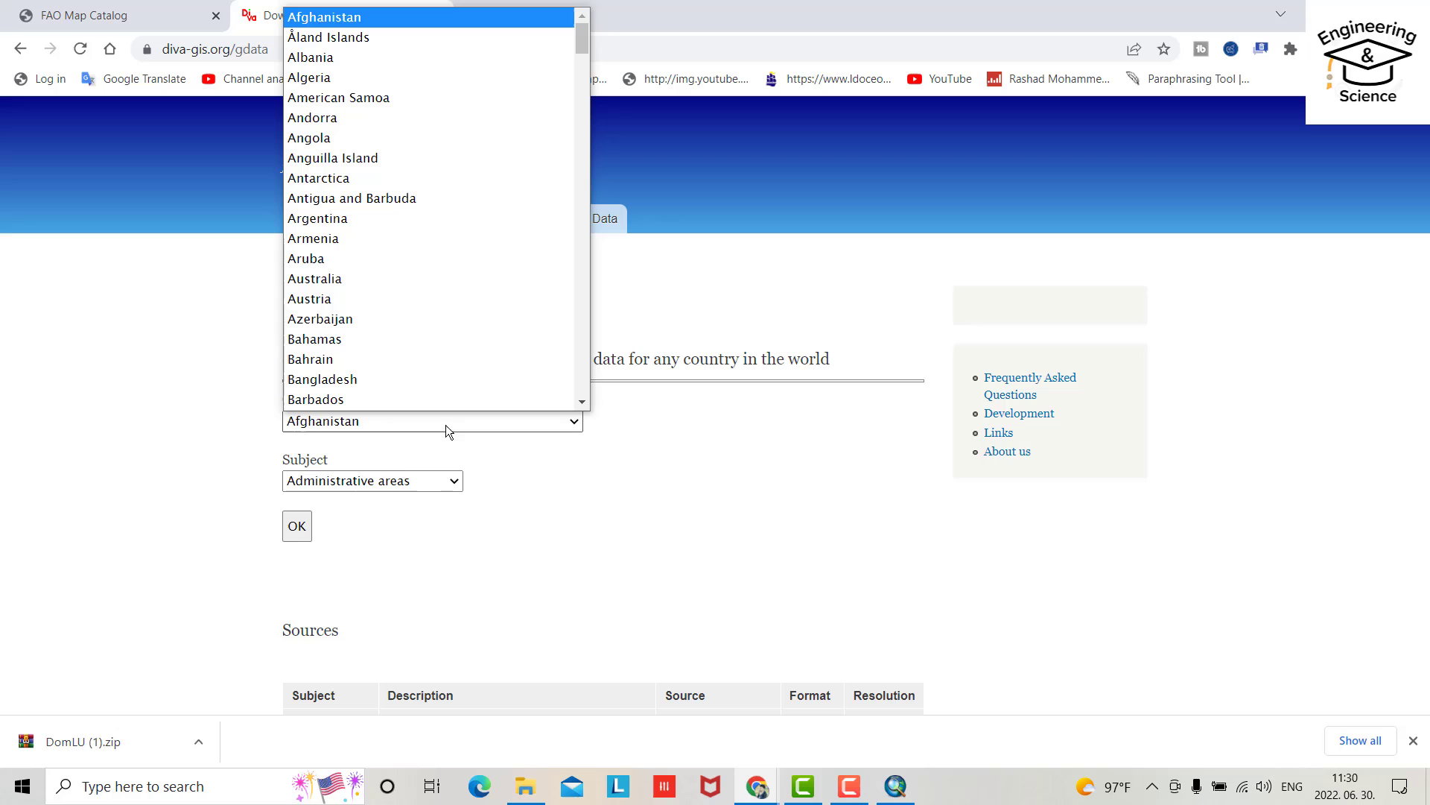
left_click(397, 423)
type("hungary")
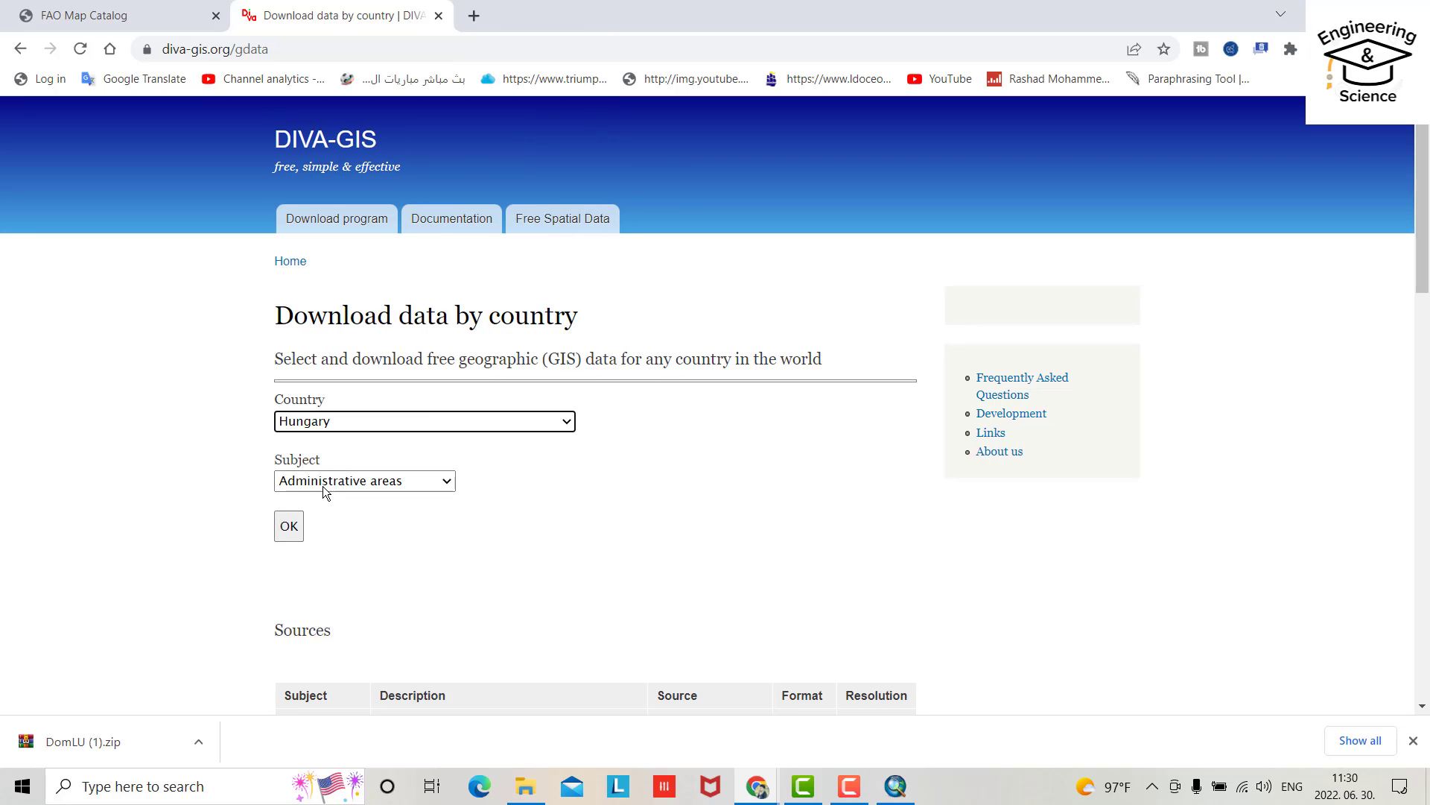
left_click(289, 526)
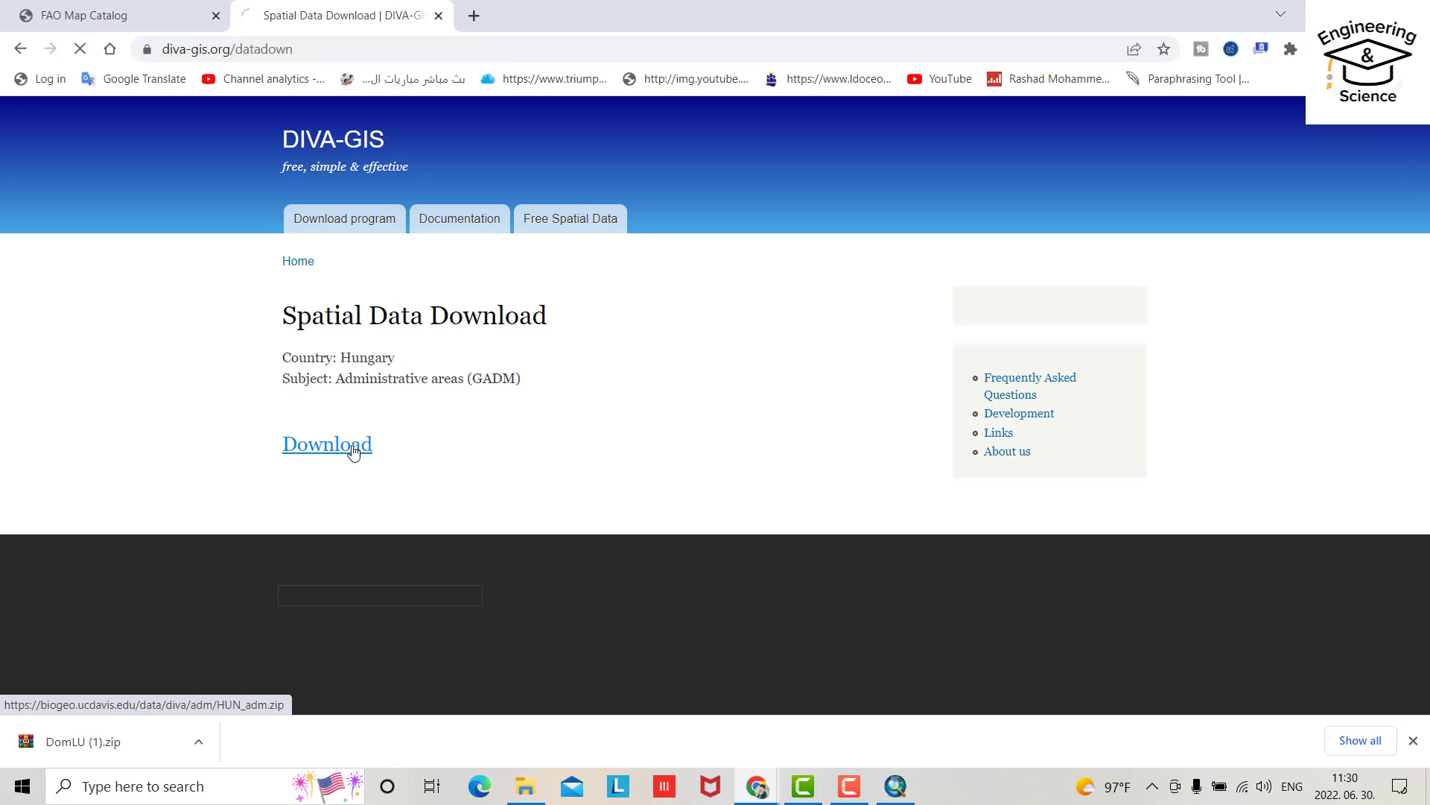
left_click(353, 451)
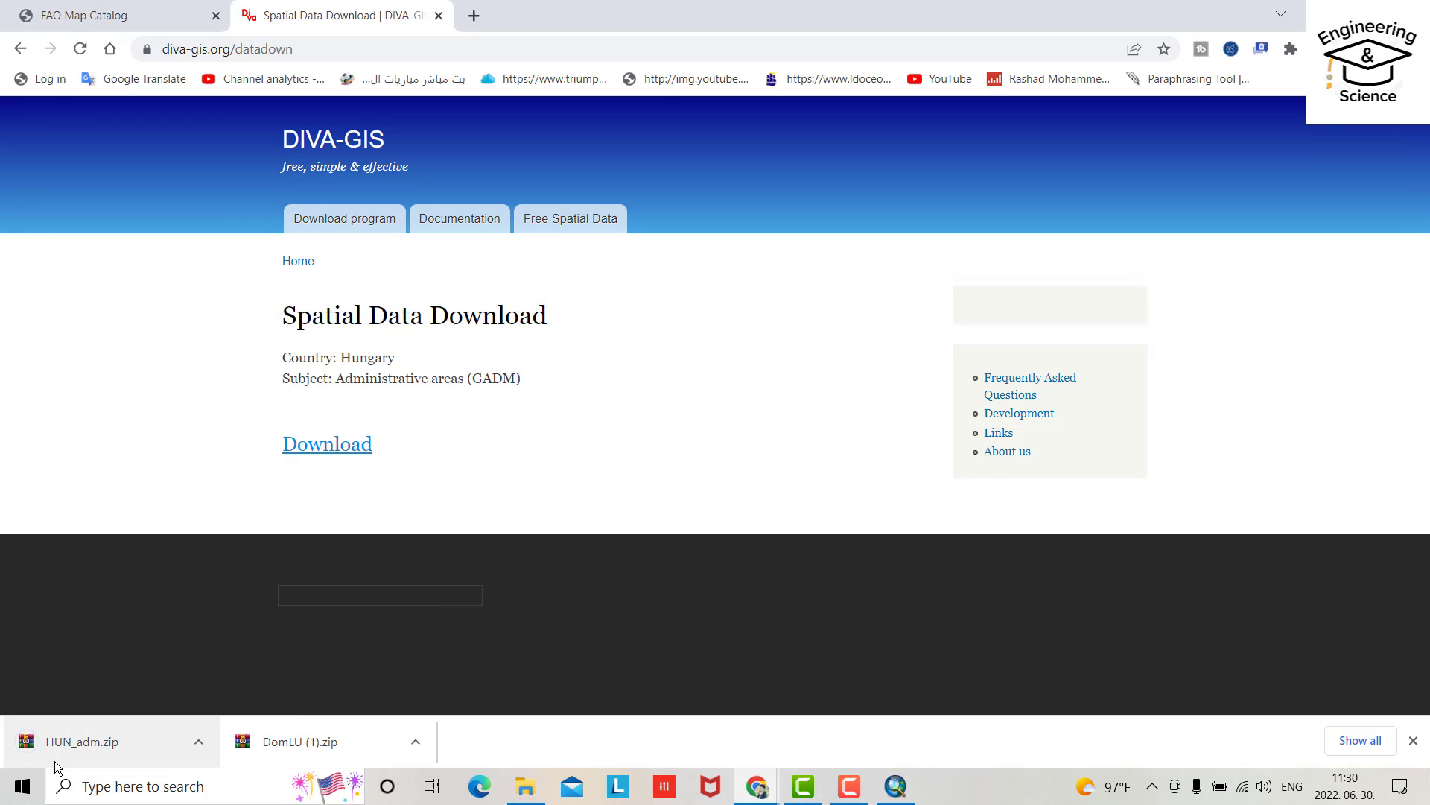
left_click(198, 741)
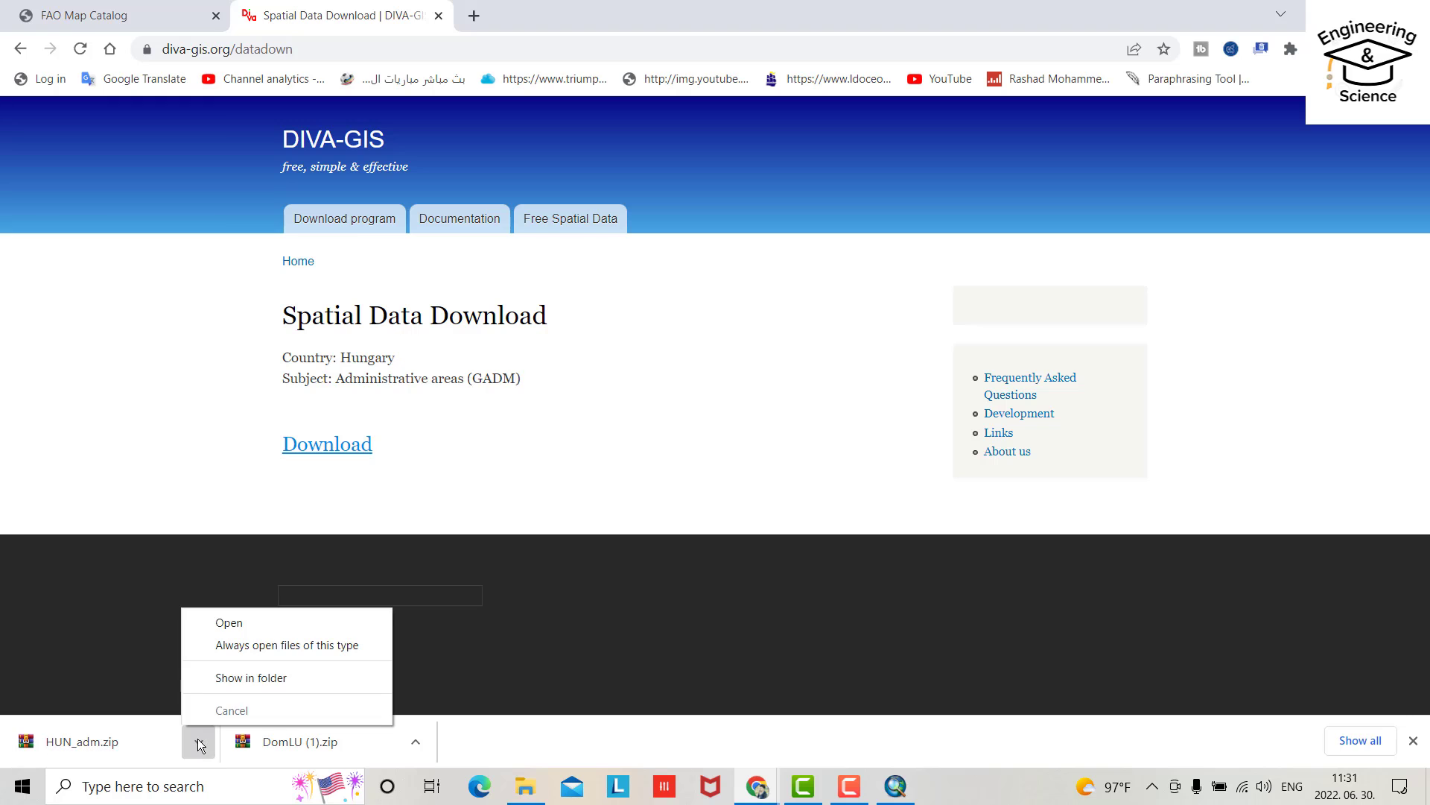
left_click(230, 678)
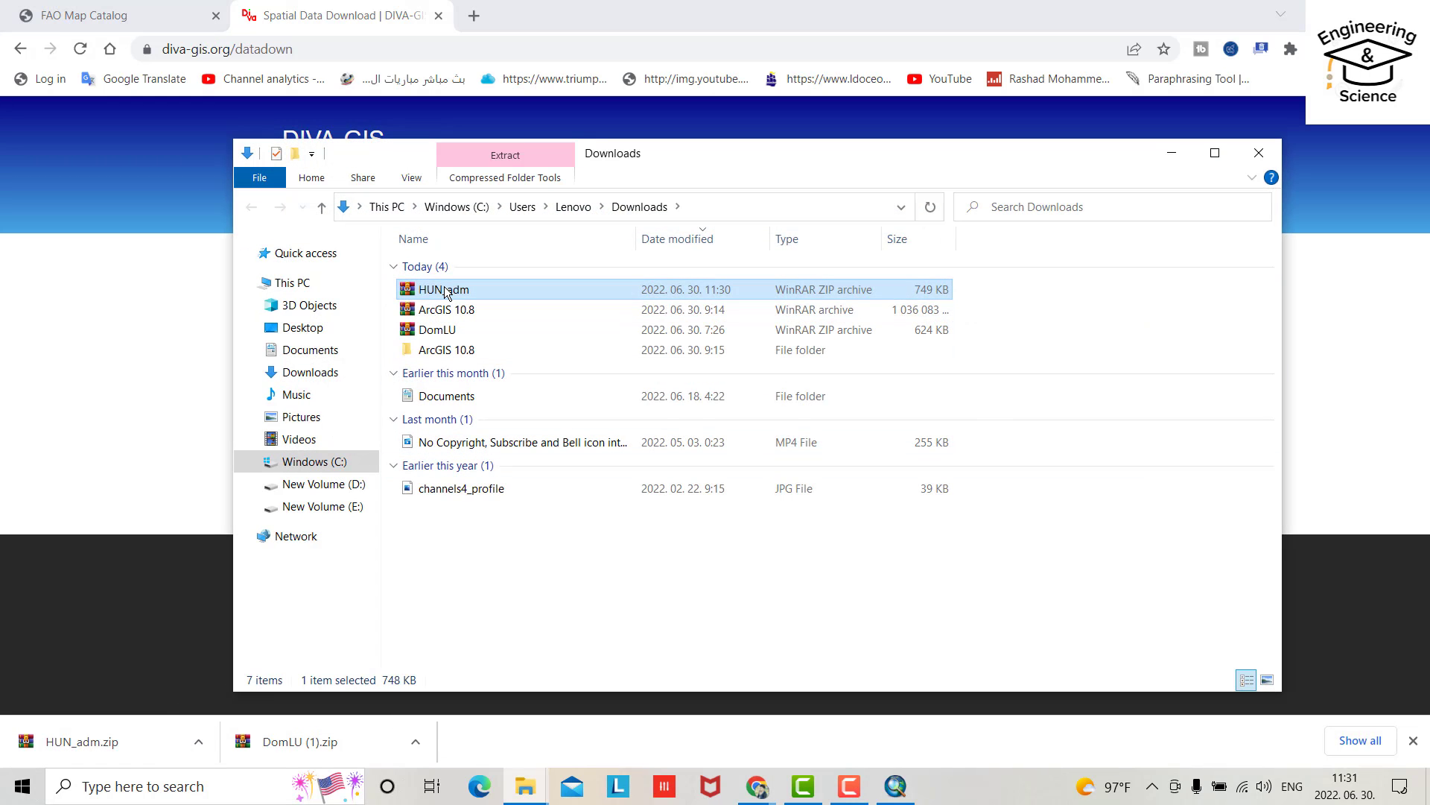
Step: Extract HUN_adm.zip into a HUN_adm folder, then switch back to ArcMap
right_click(445, 292)
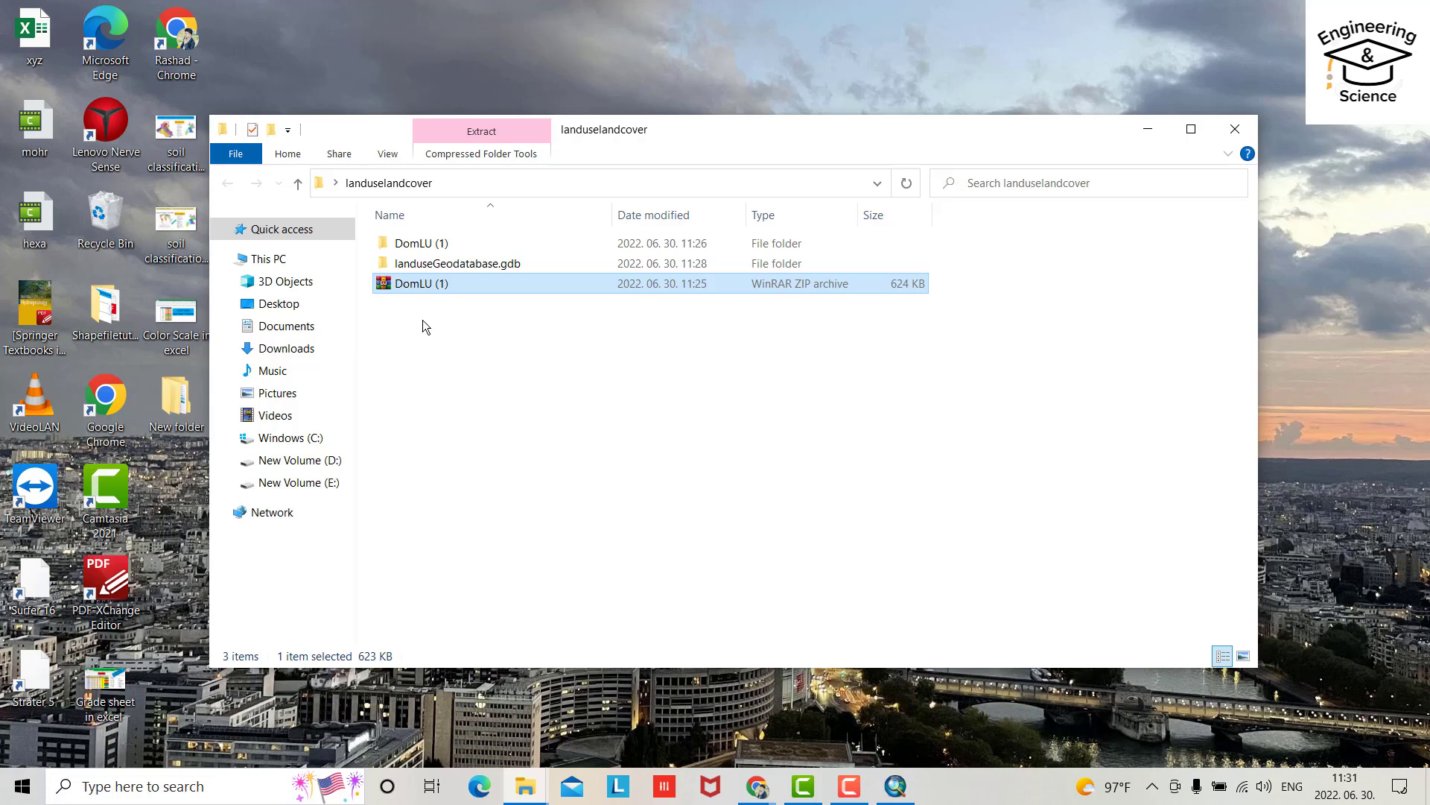
right_click(422, 316)
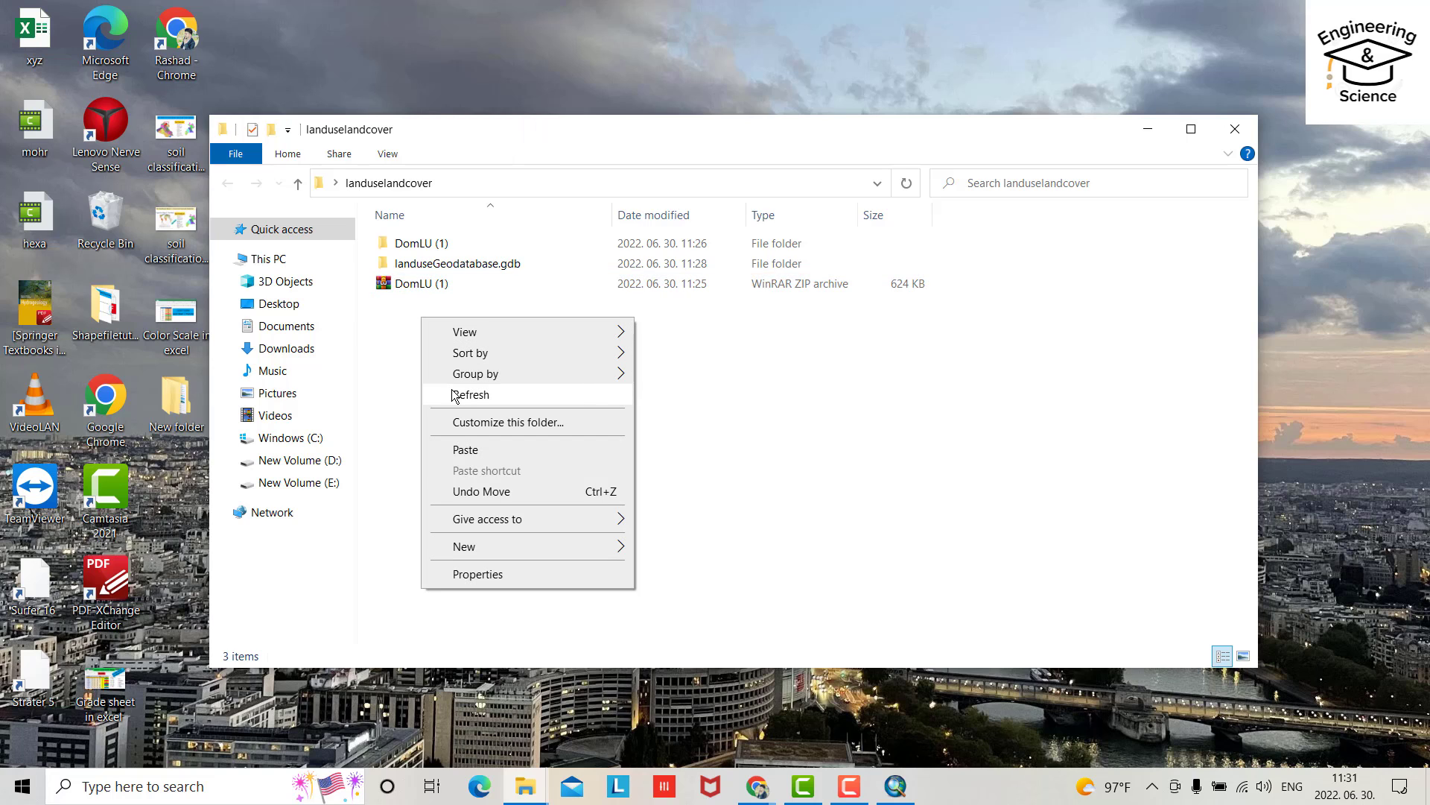
left_click(458, 450)
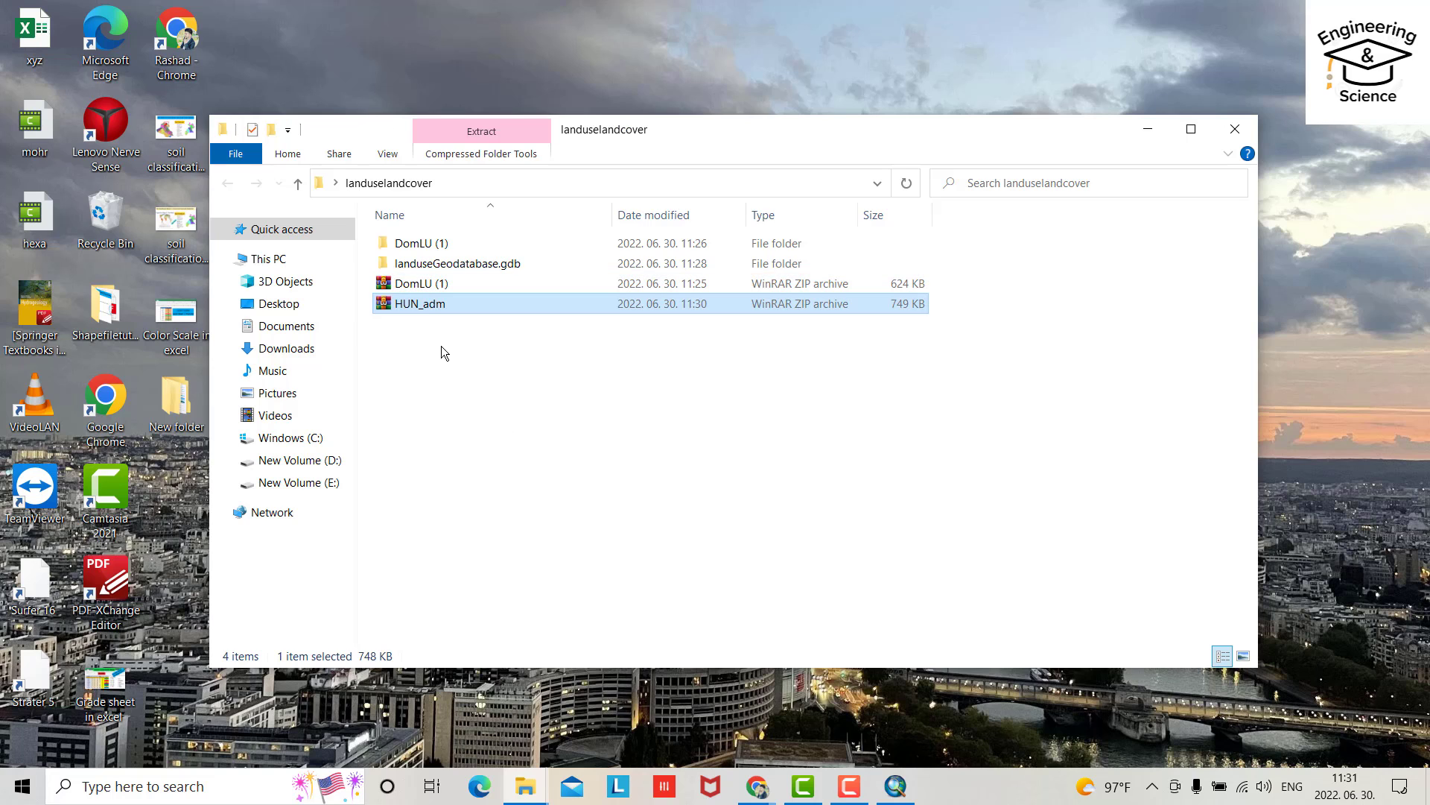
right_click(422, 308)
left_click(491, 424)
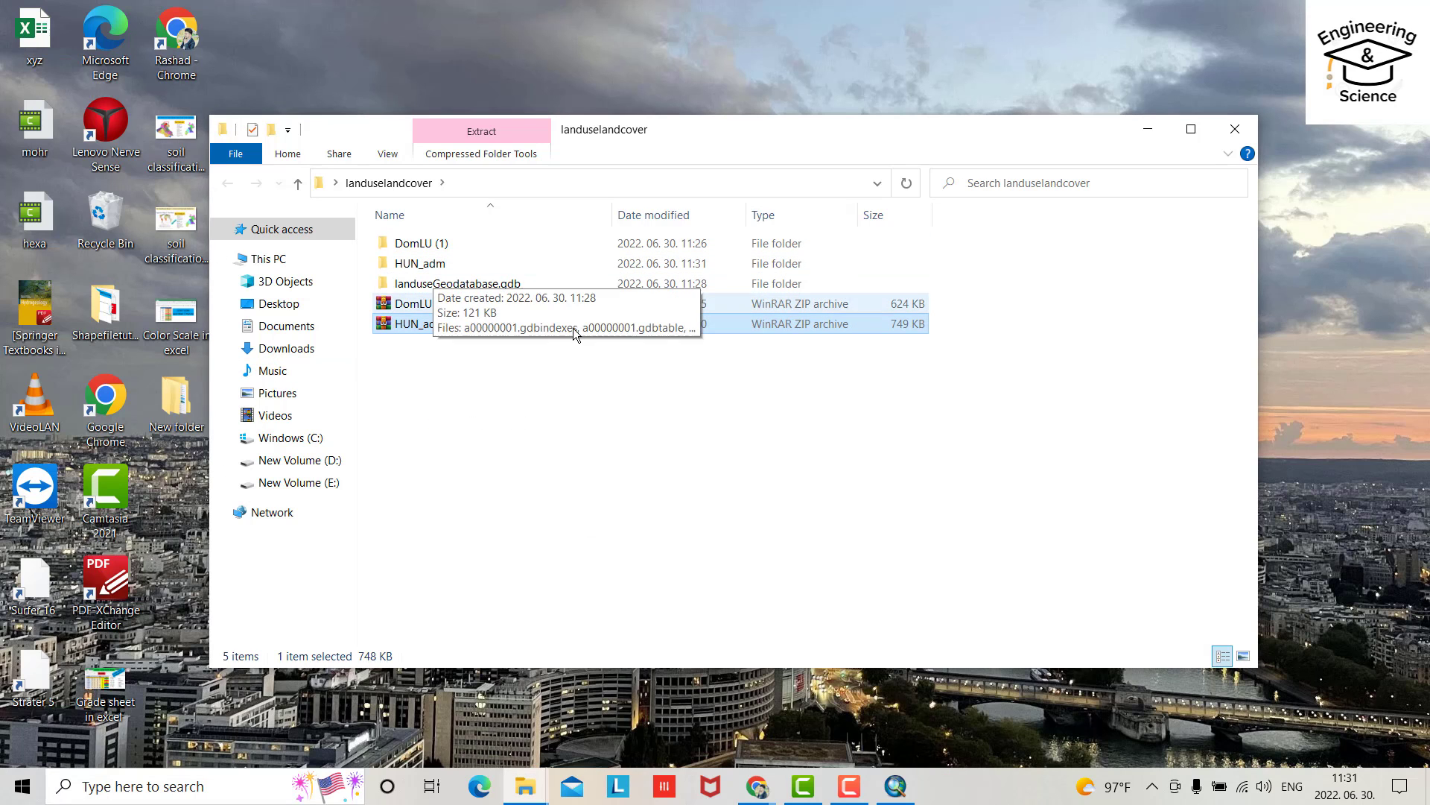
left_click(897, 786)
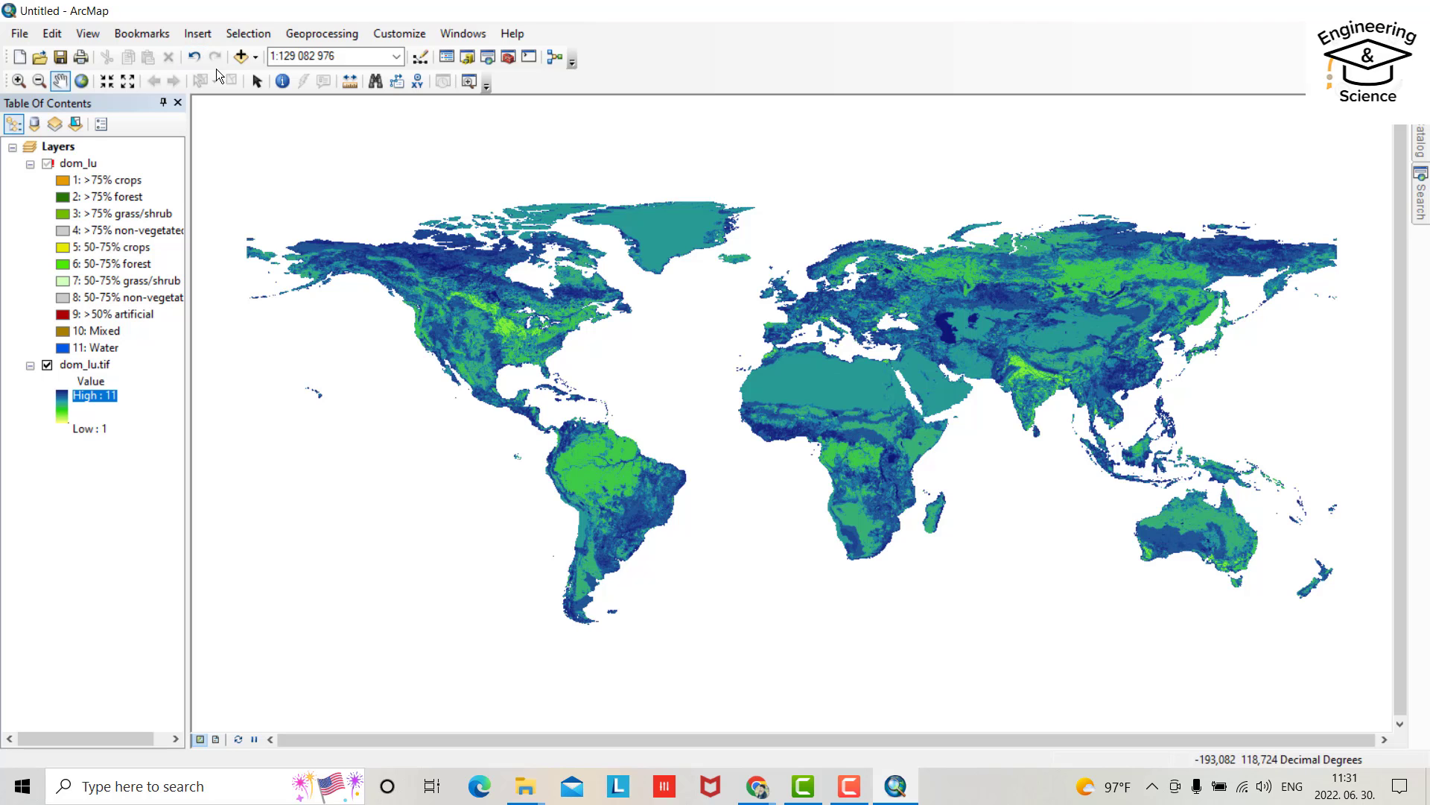
Step: Add all six files from landuselandcover\HUN_adm: the adm0–adm2 shapefiles and their CSV tables
left_click(239, 56)
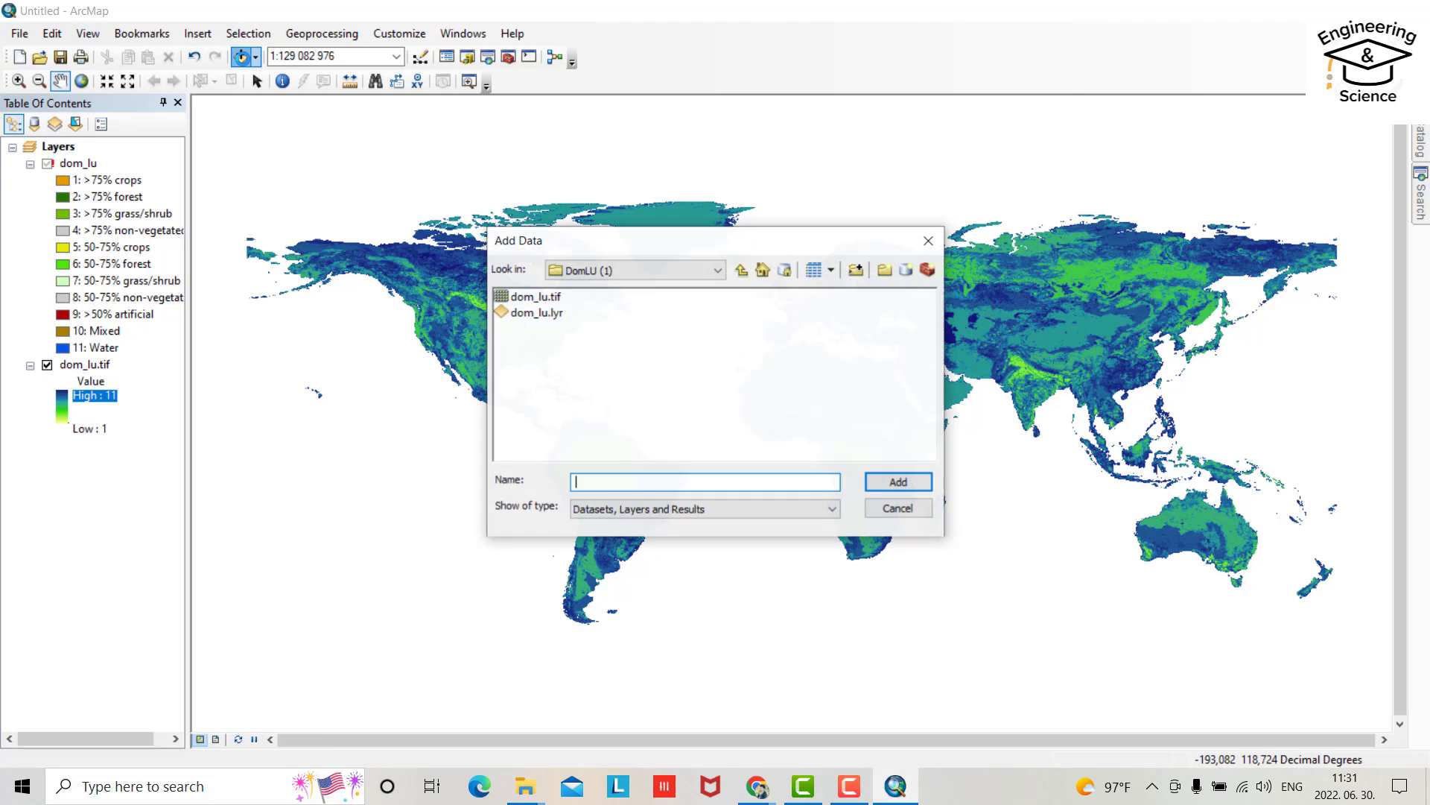
left_click(700, 268)
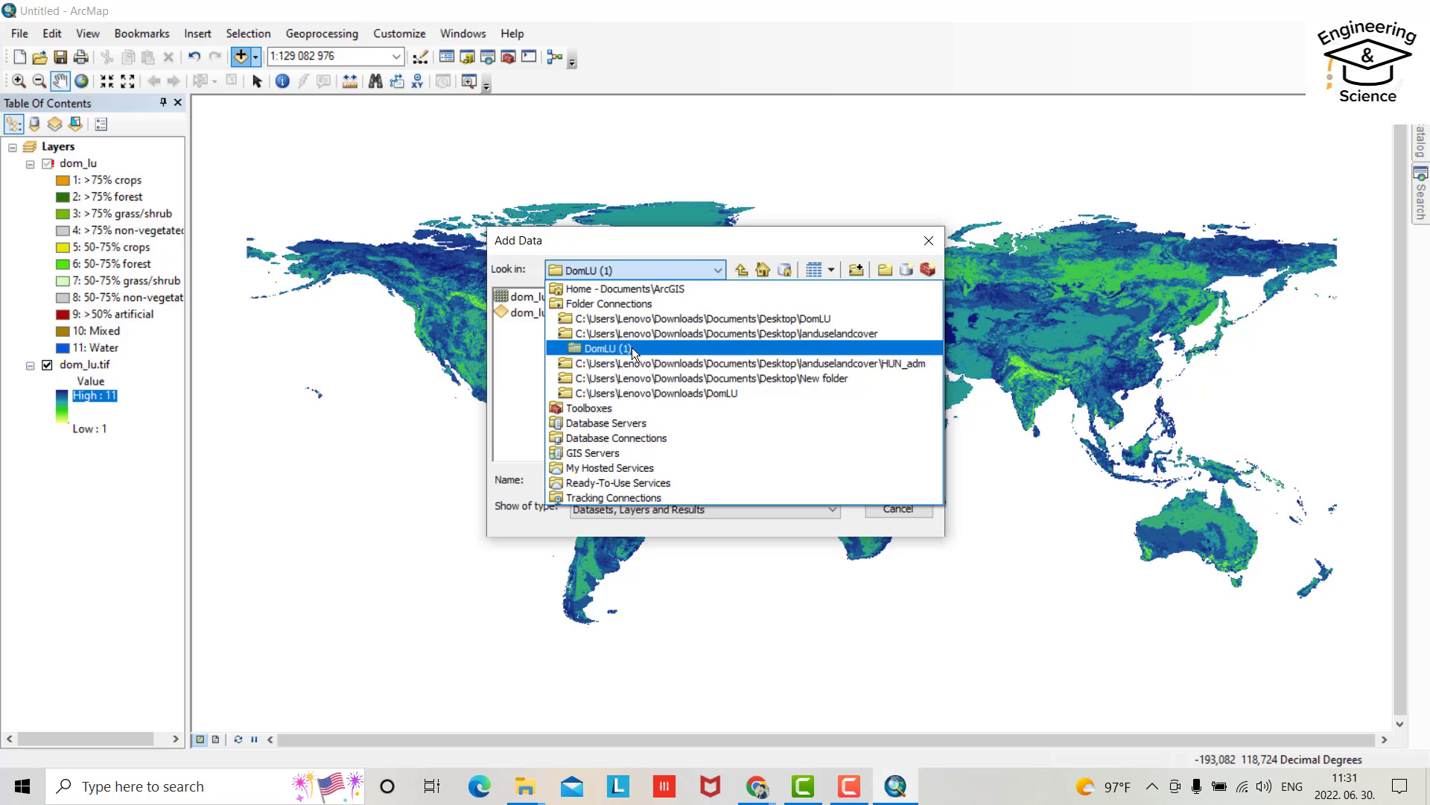
left_click(704, 333)
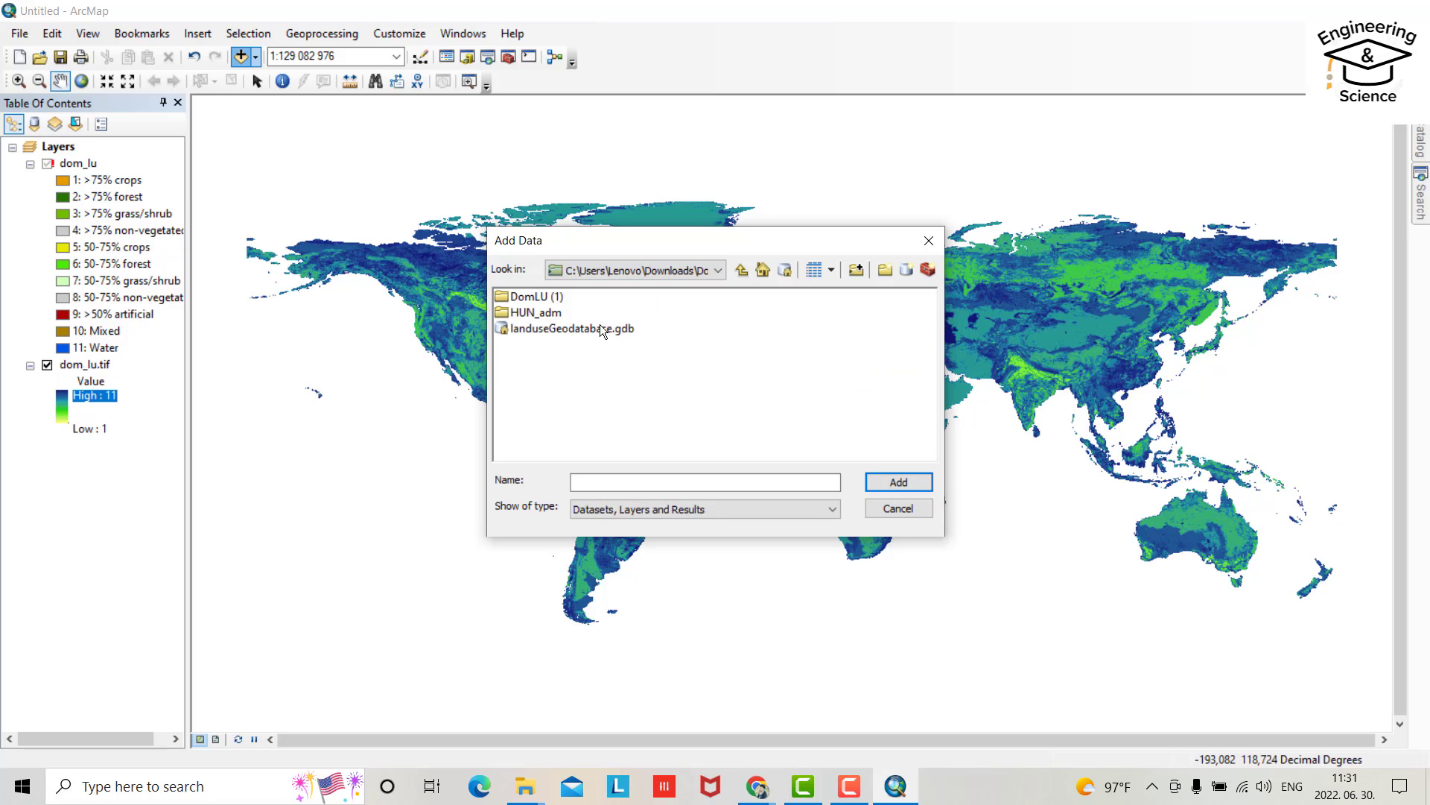
double_click(534, 312)
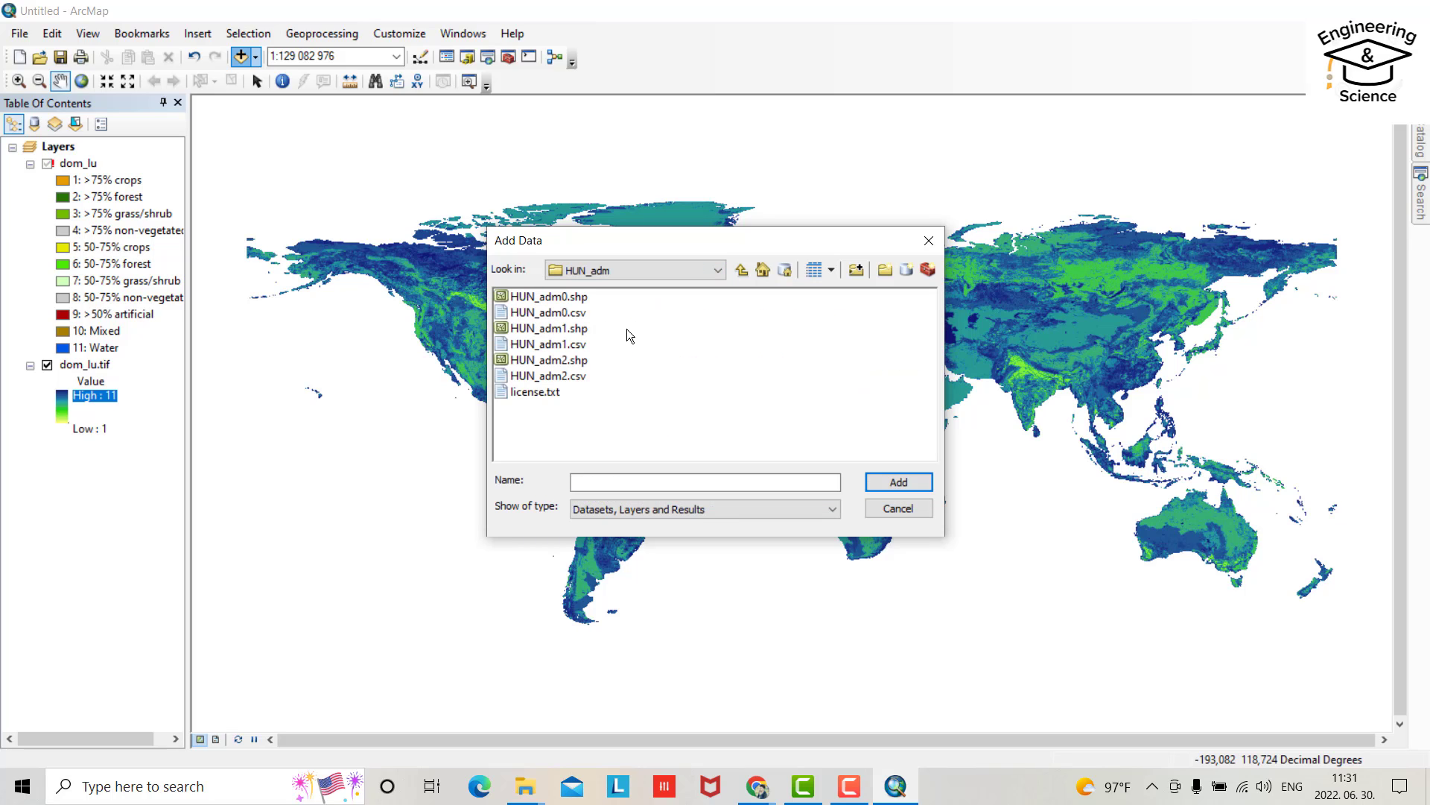
left_click_drag(623, 297, 561, 377)
left_click(895, 482)
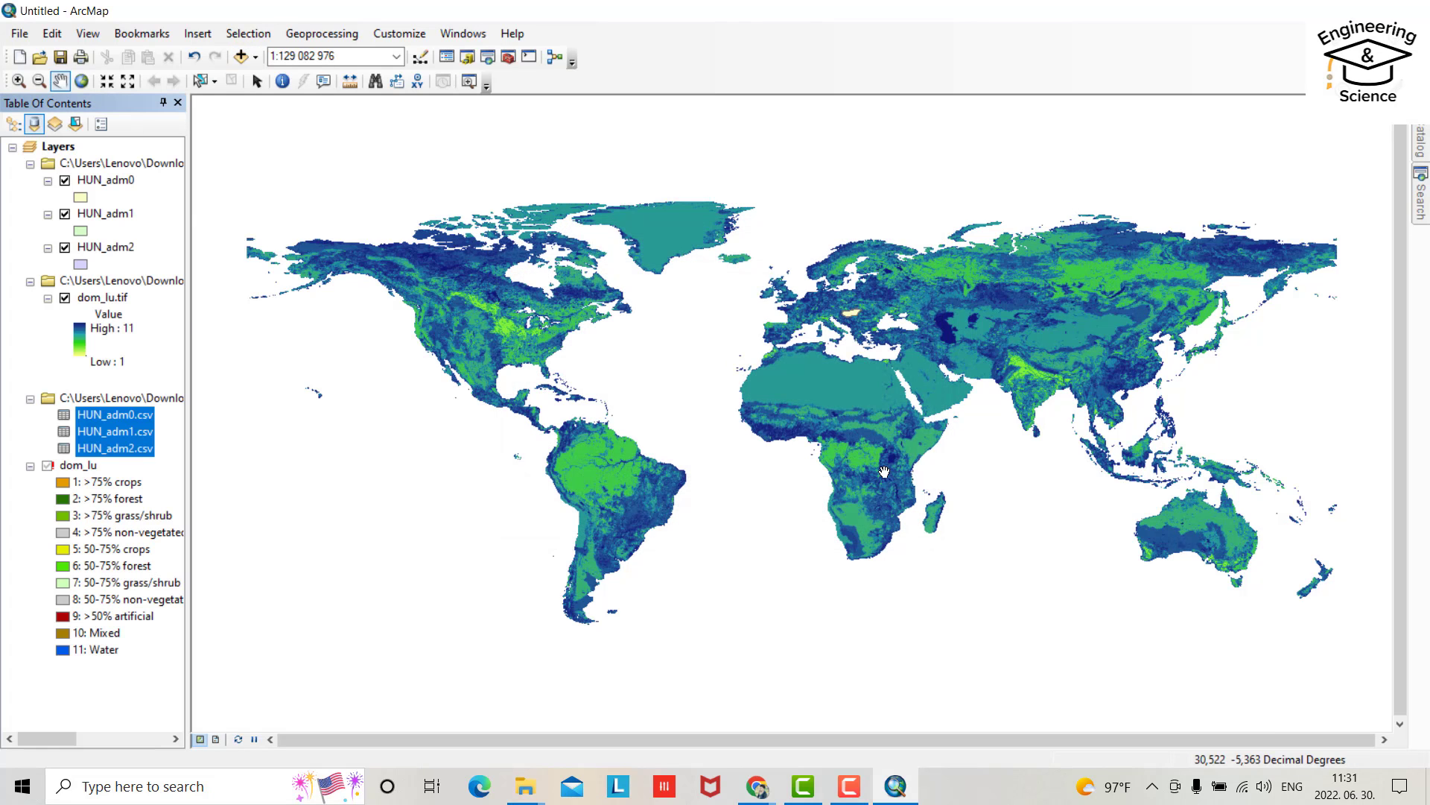
Step: Zoom to the HUN_adm0 extent, turn HUN_adm0 on, and hide the HUN_adm2 layer
right_click(87, 180)
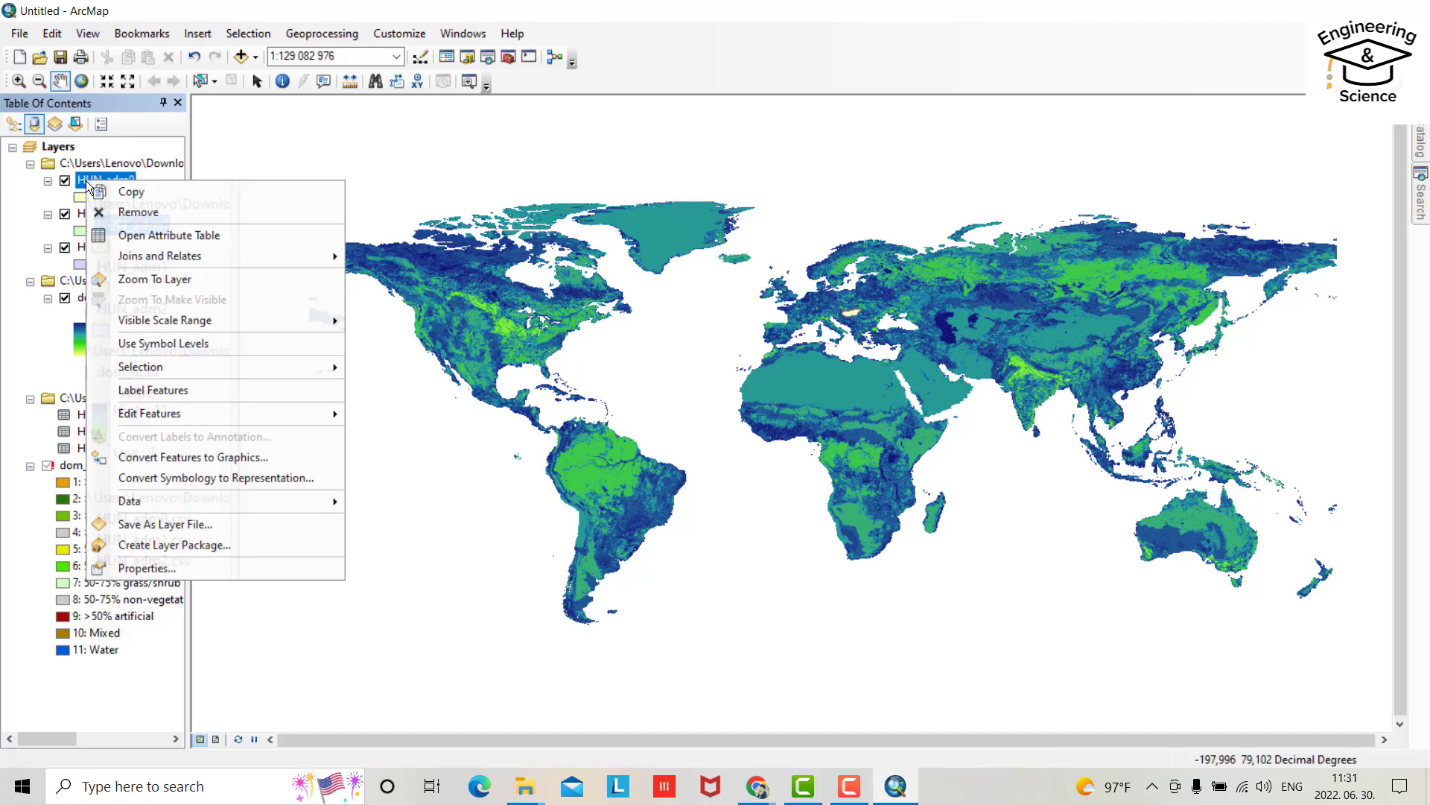
mouse_move(147, 372)
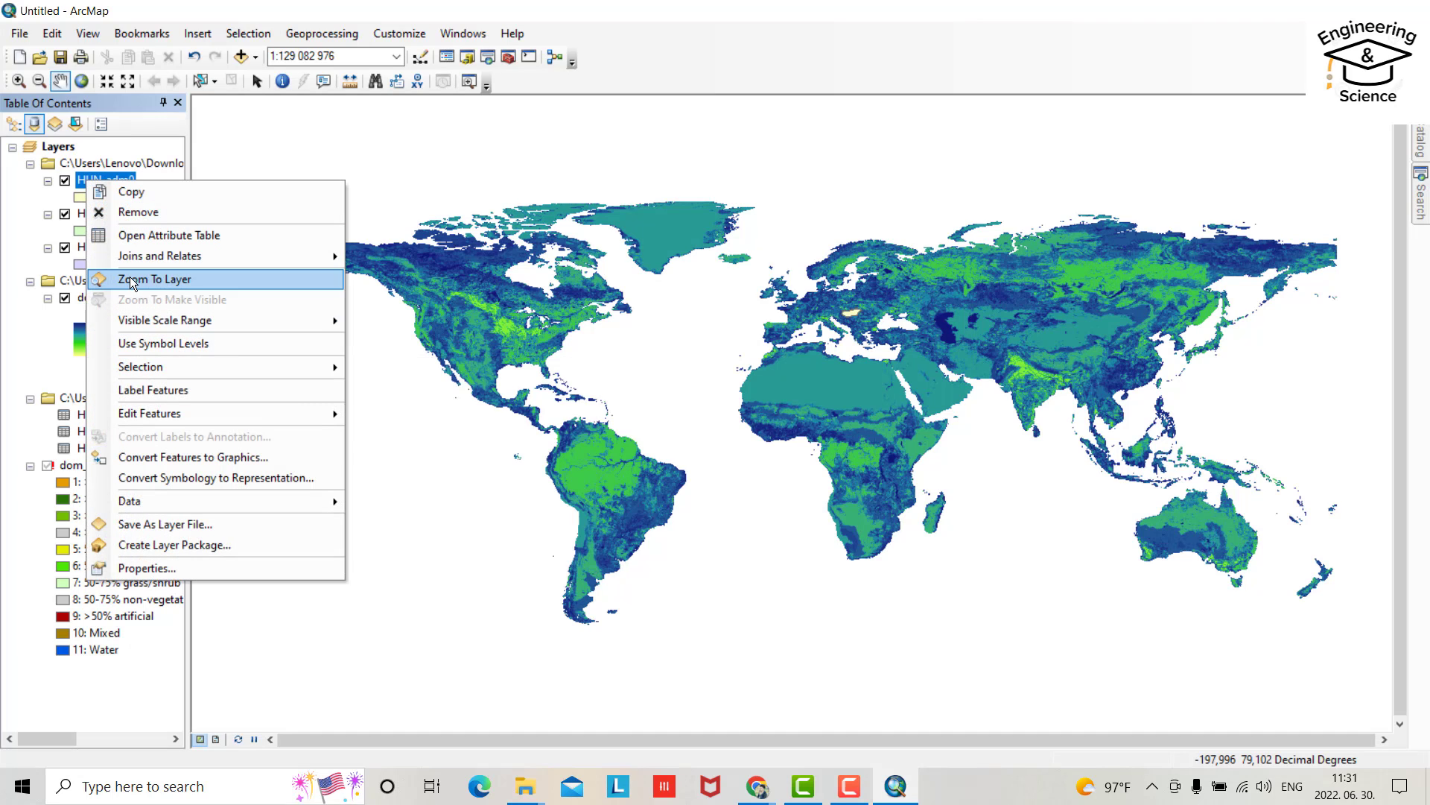
left_click(155, 279)
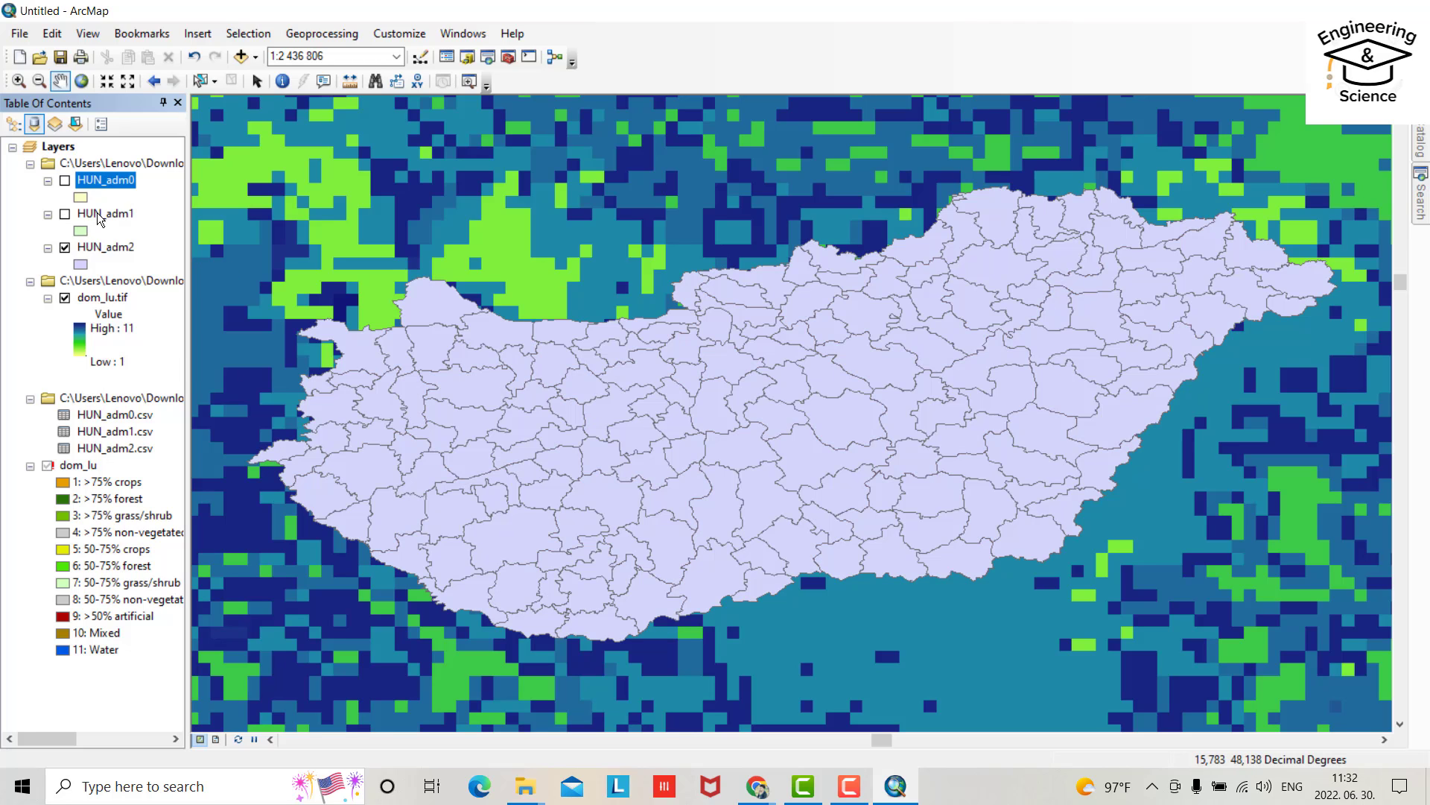
left_click(65, 181)
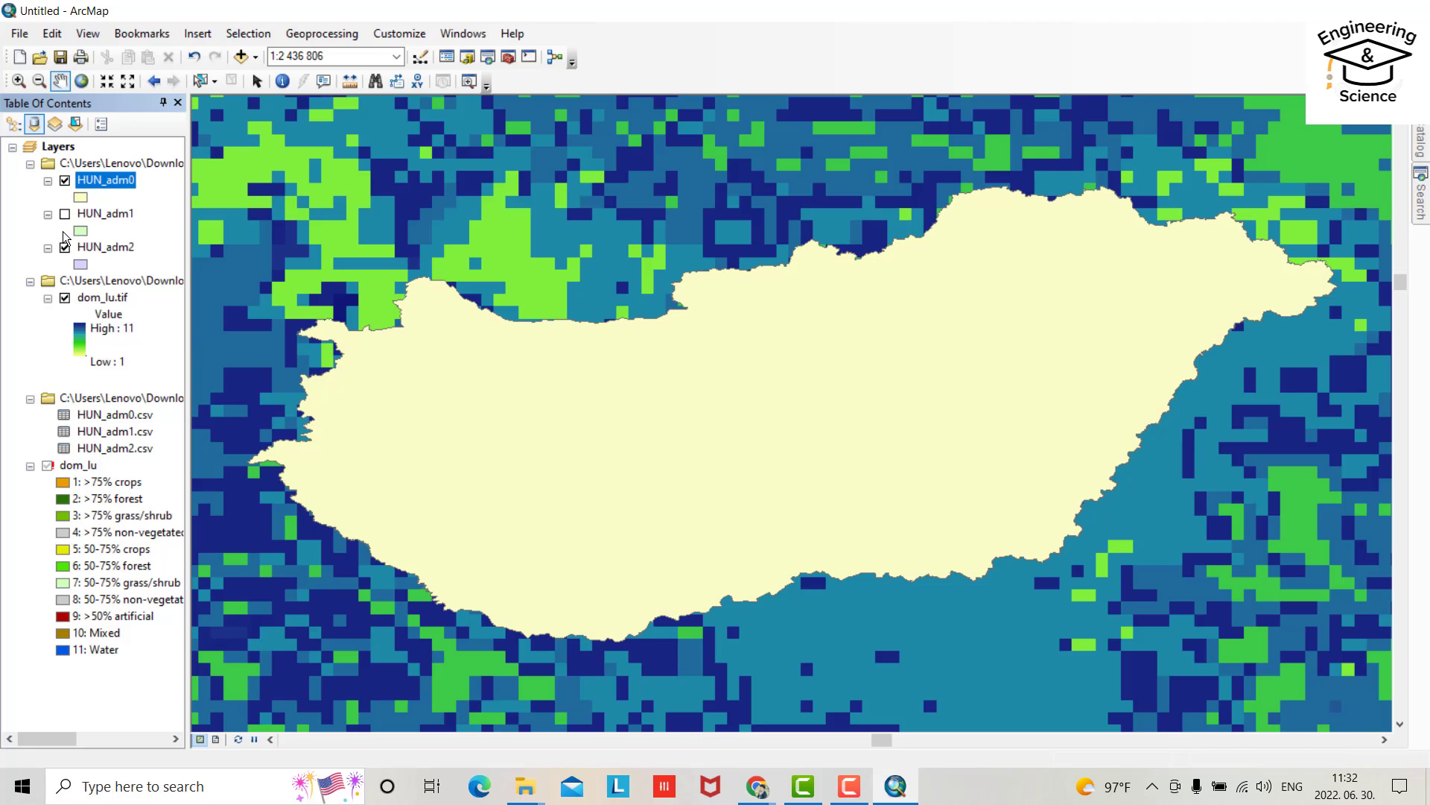
left_click(64, 250)
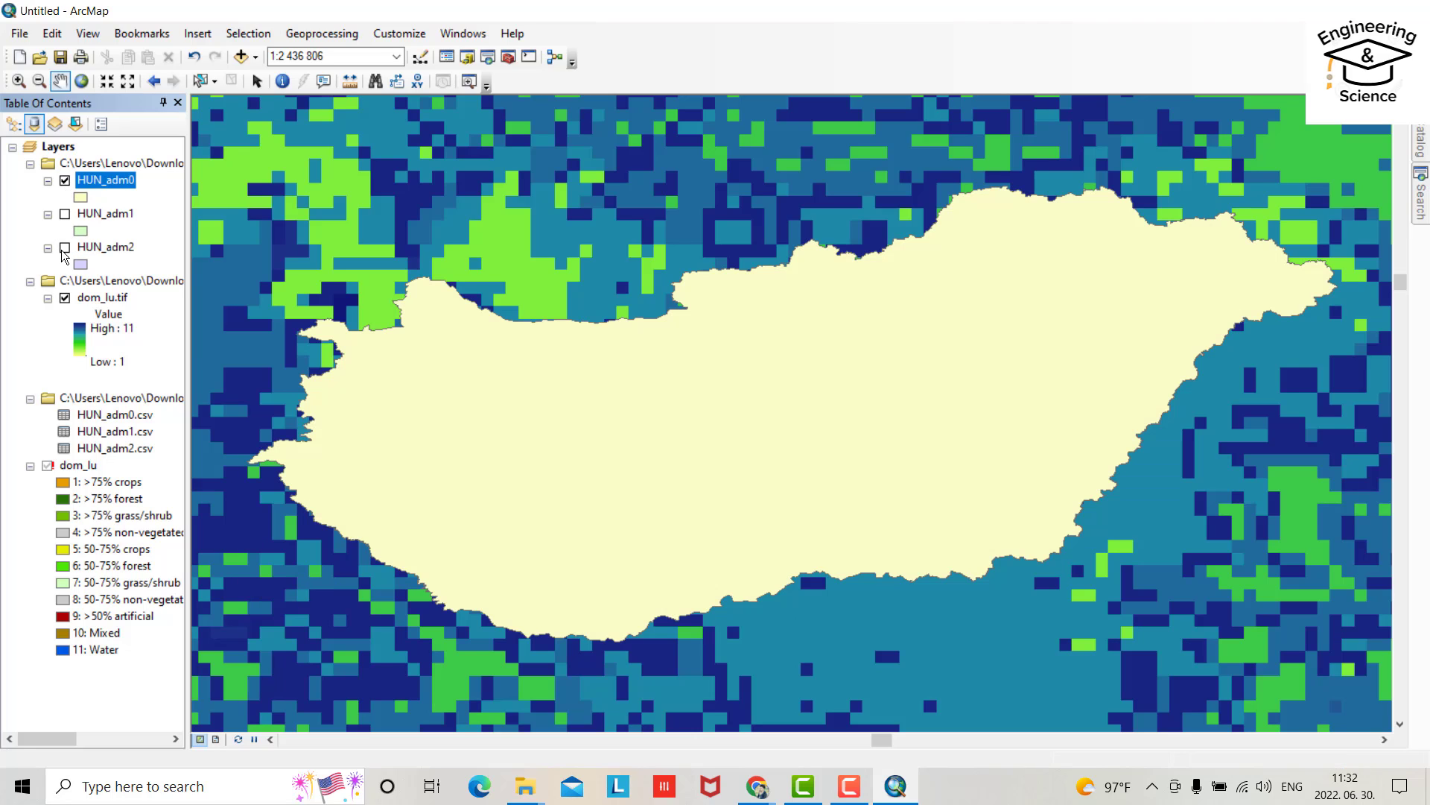
Step: Give HUN_adm0 a Hollow symbol with a red outline
left_click(80, 198)
left_click(526, 357)
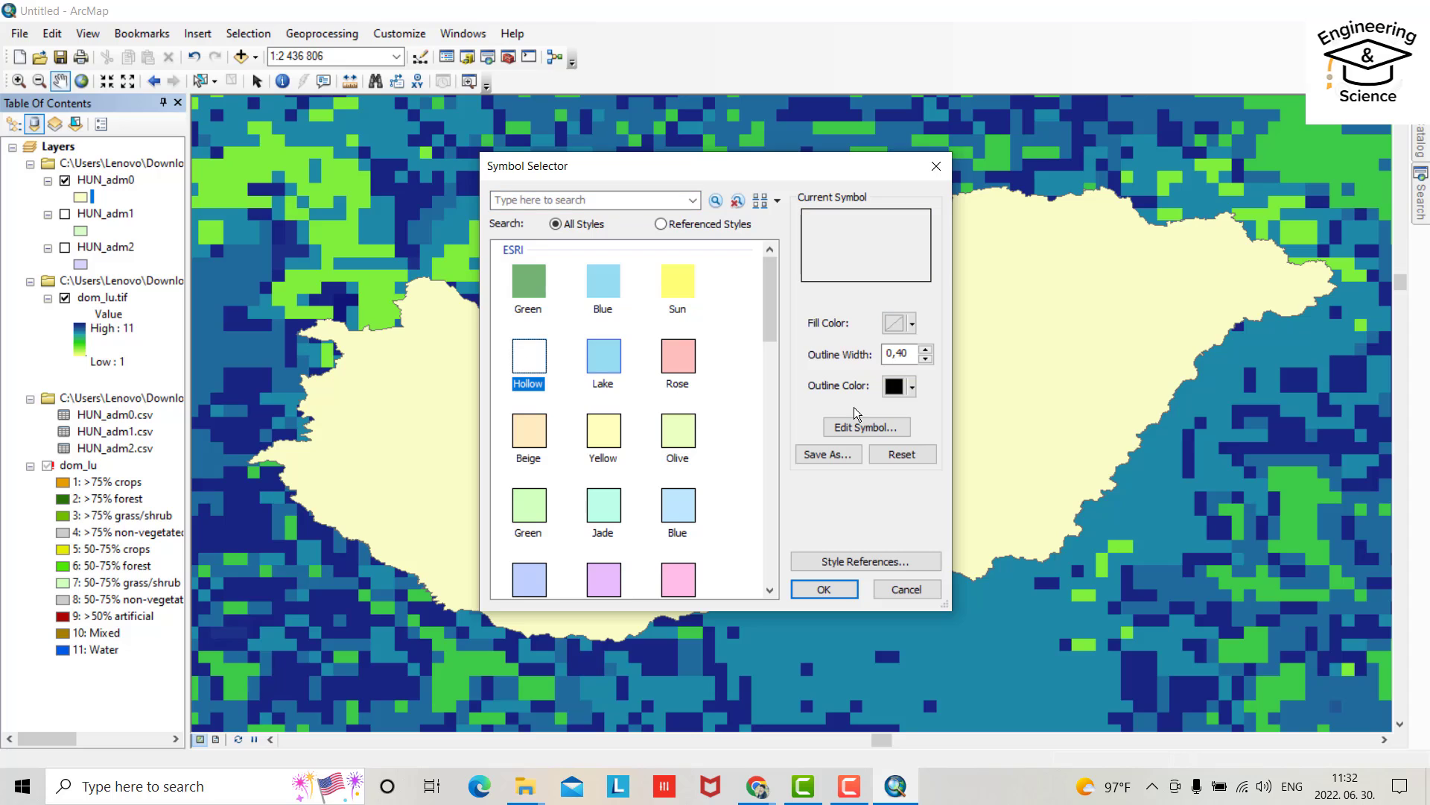
left_click(913, 388)
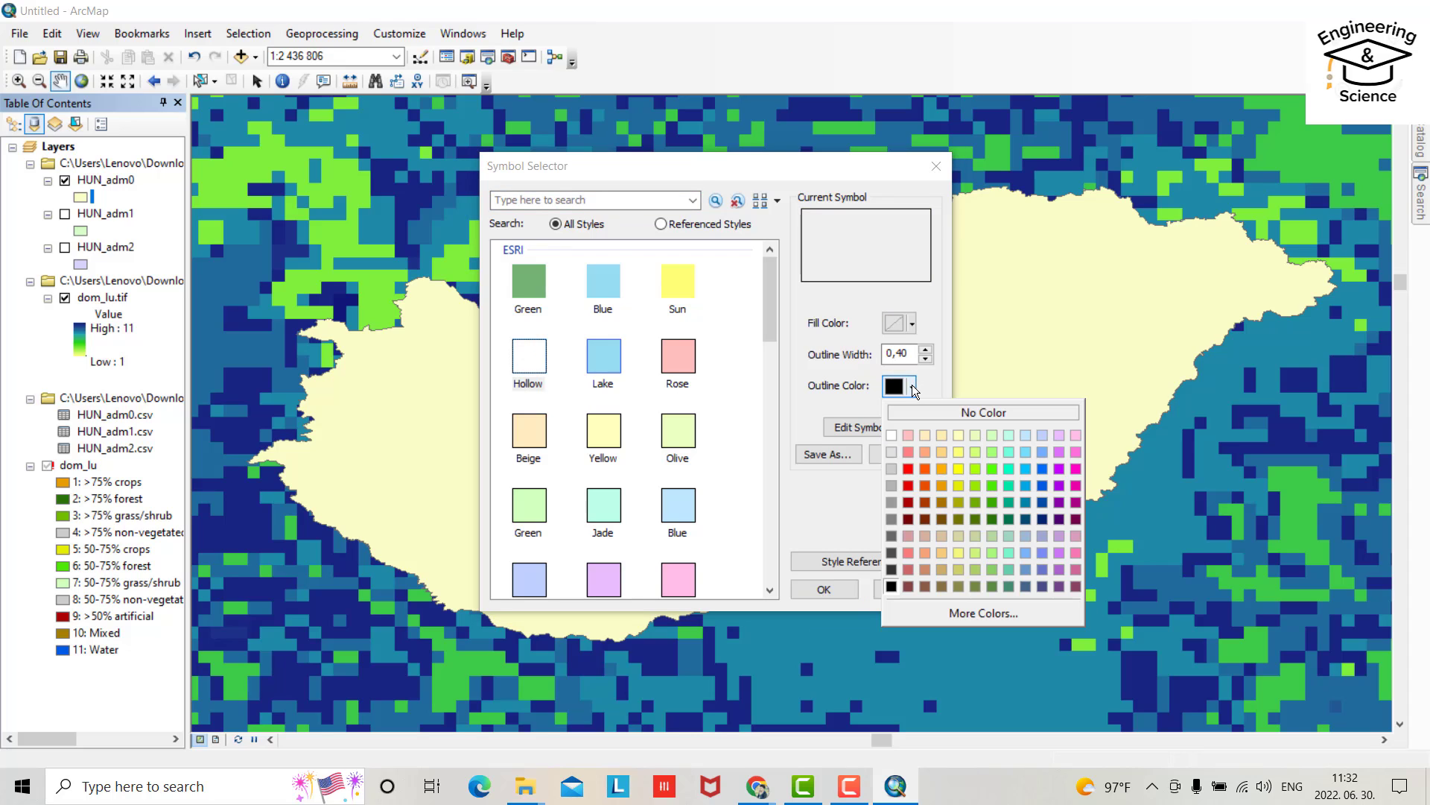
left_click(905, 472)
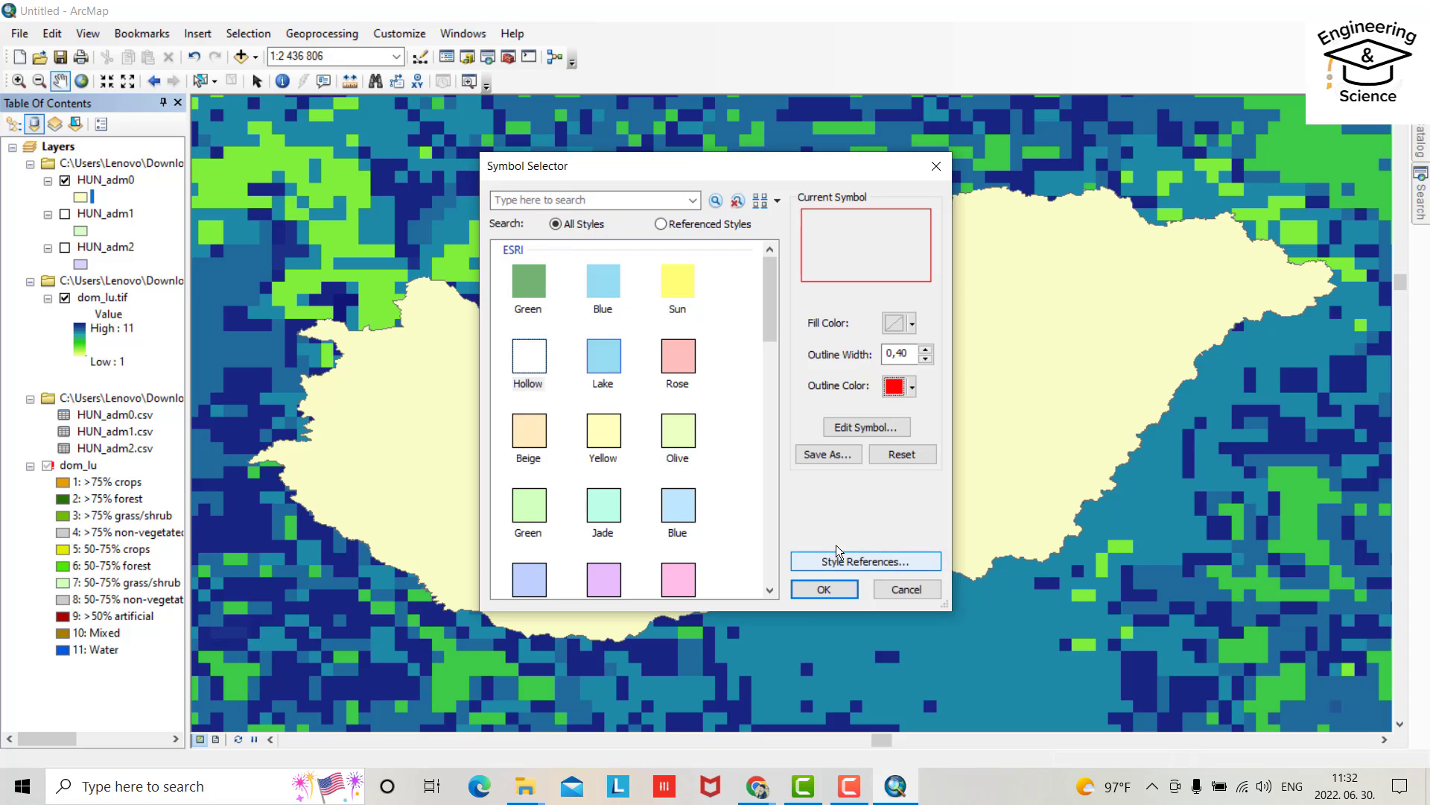
left_click(824, 588)
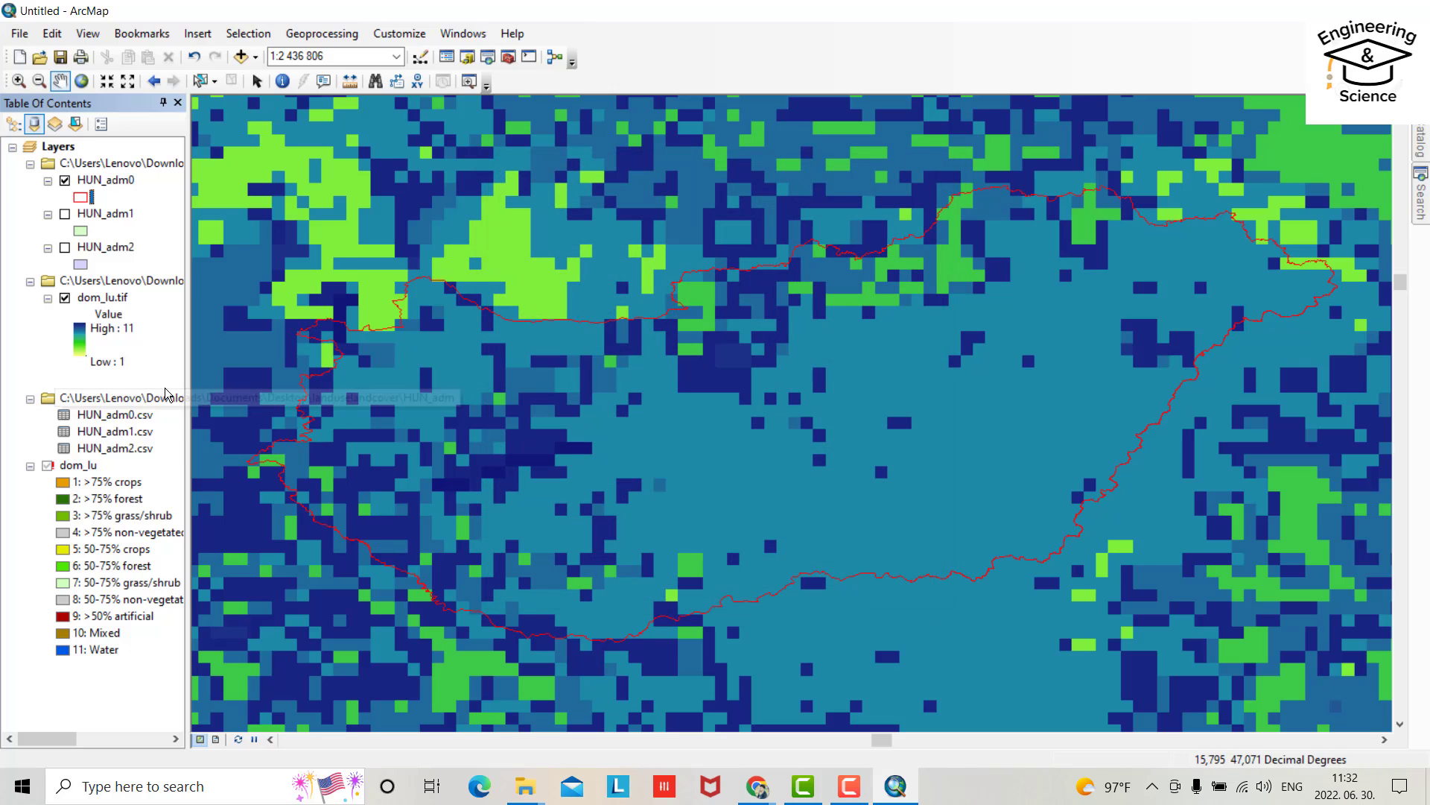
Step: Increase the HUN_adm0 outline width to 2
double_click(80, 199)
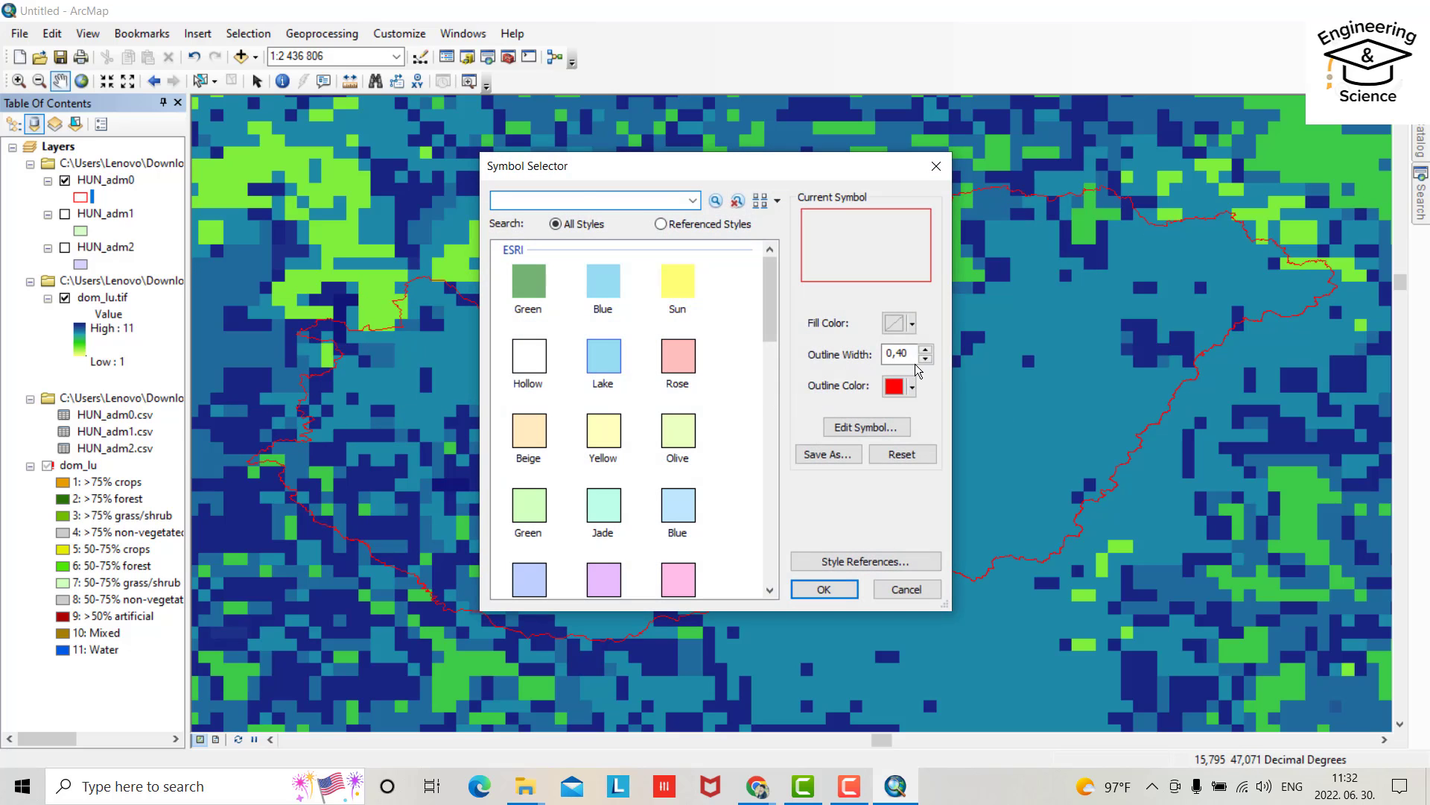
left_click(926, 350)
left_click(926, 350)
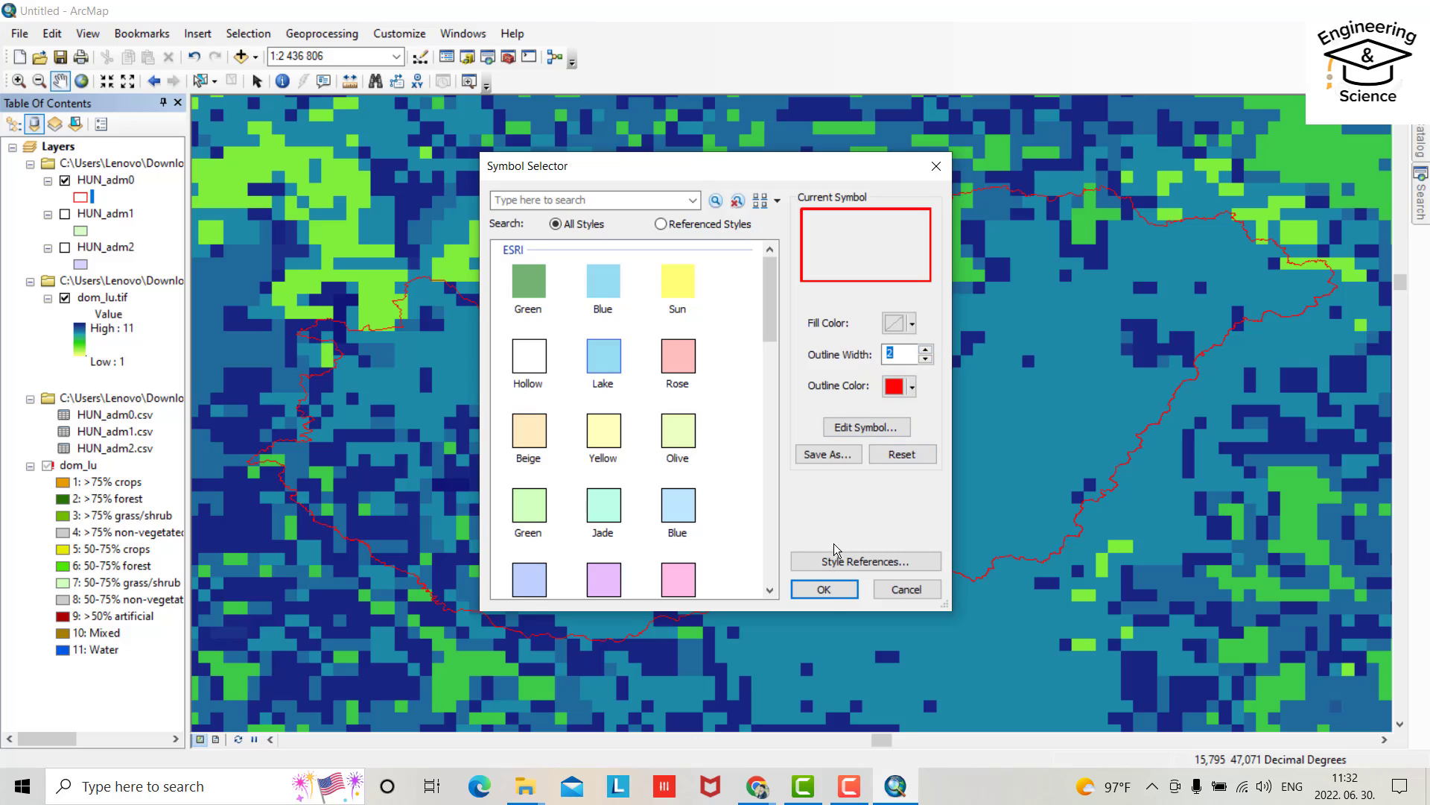
left_click(824, 590)
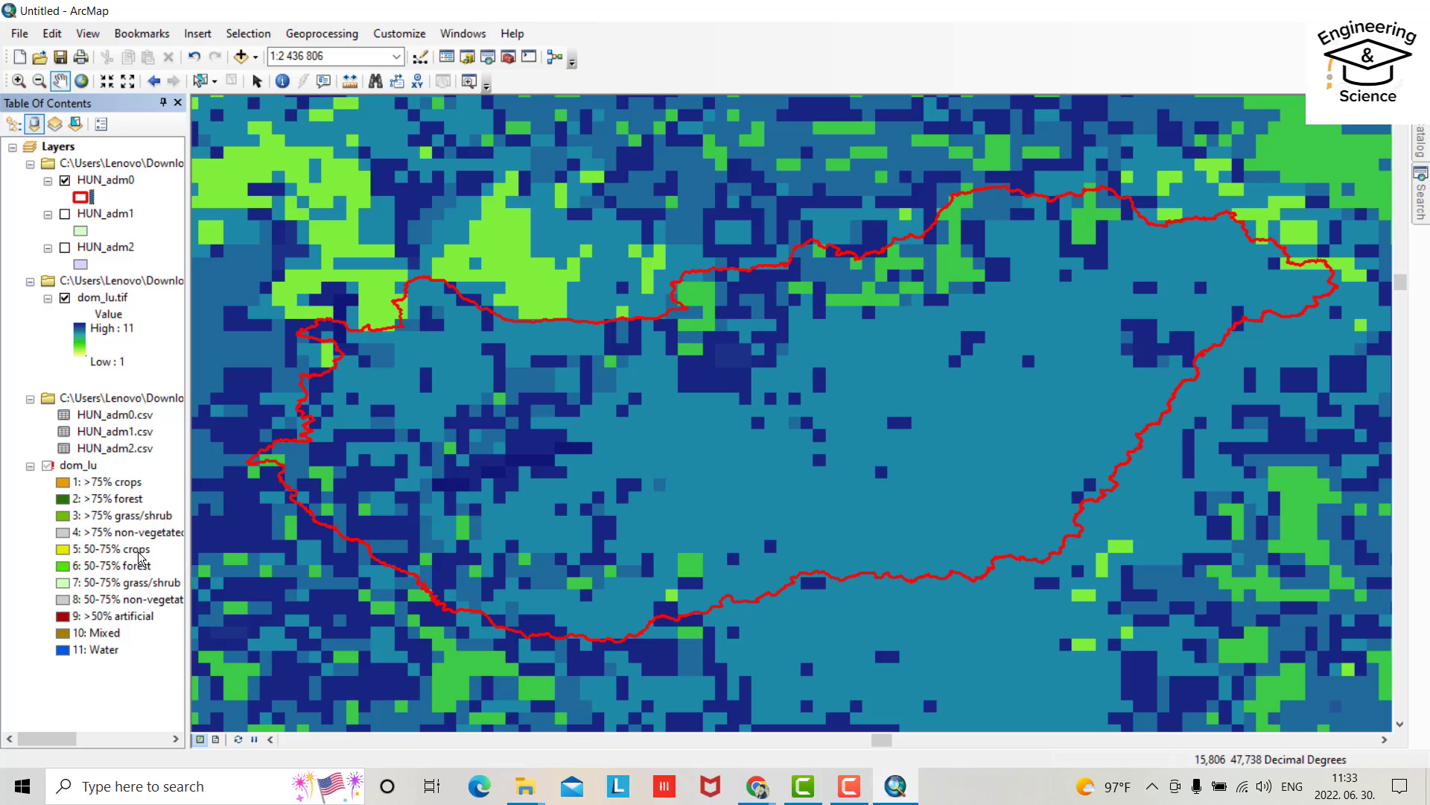
scroll(261, 594, "down", 2)
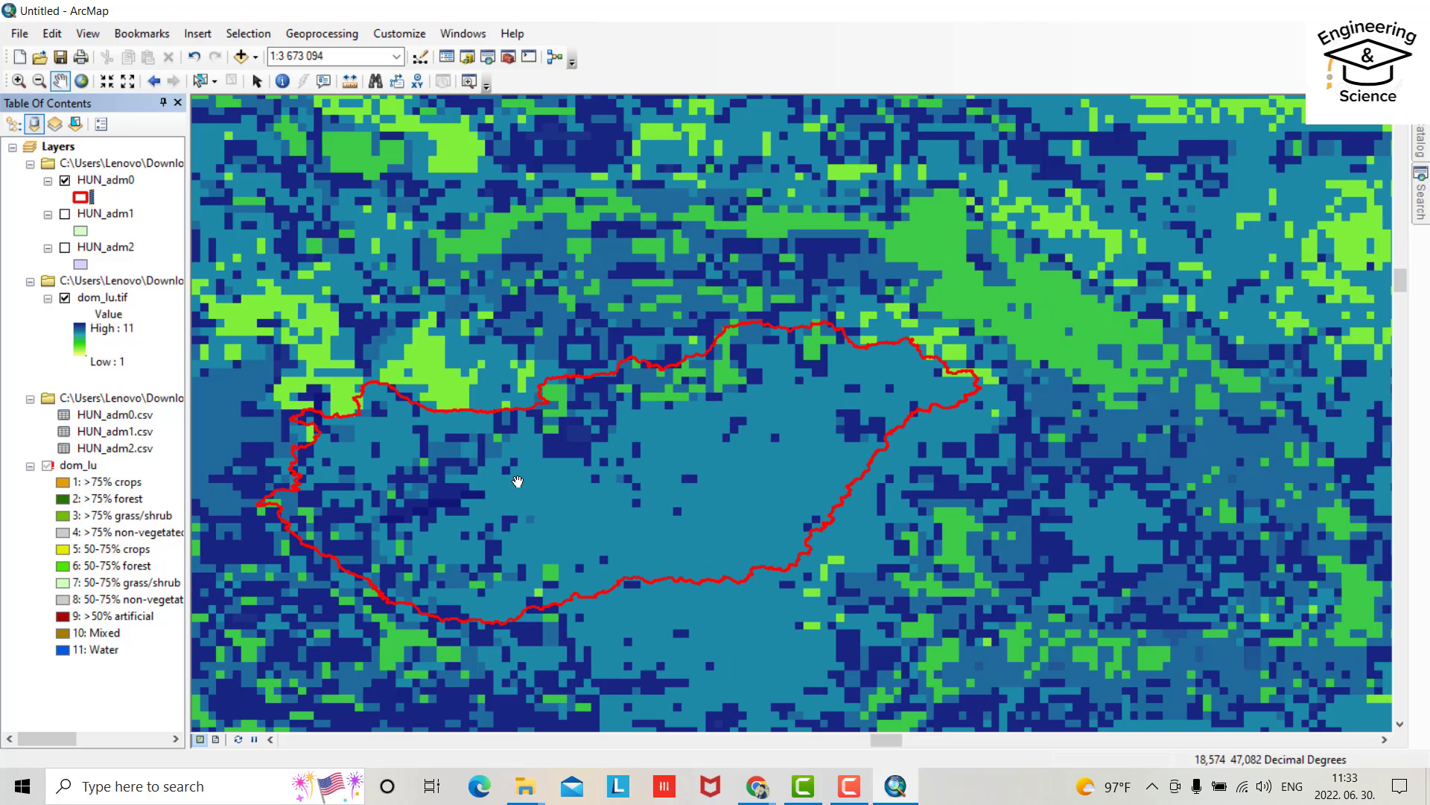
Step: Open Extract by Mask from Spatial Analyst Tools > Extraction in the toolbox
left_click(509, 58)
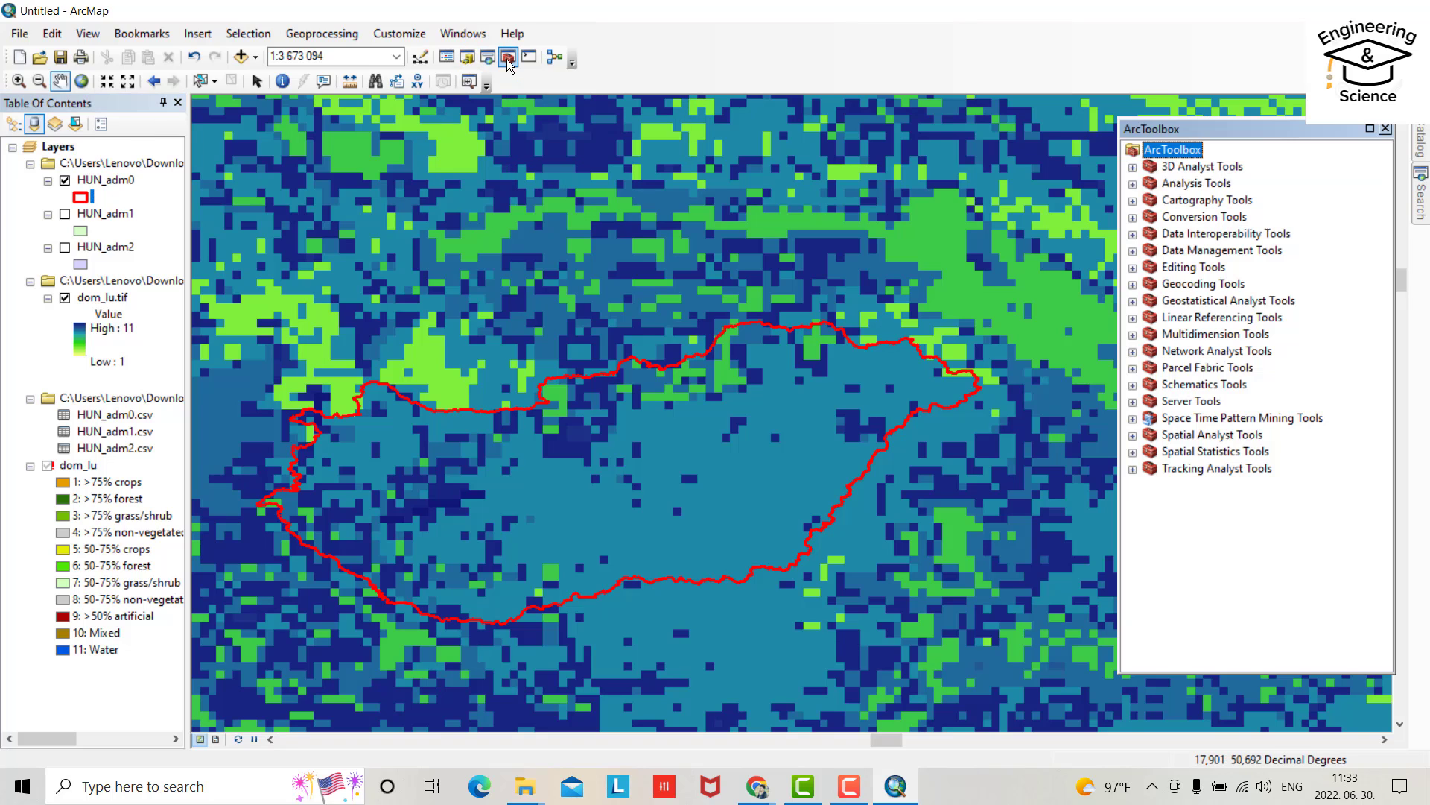
left_click(1133, 436)
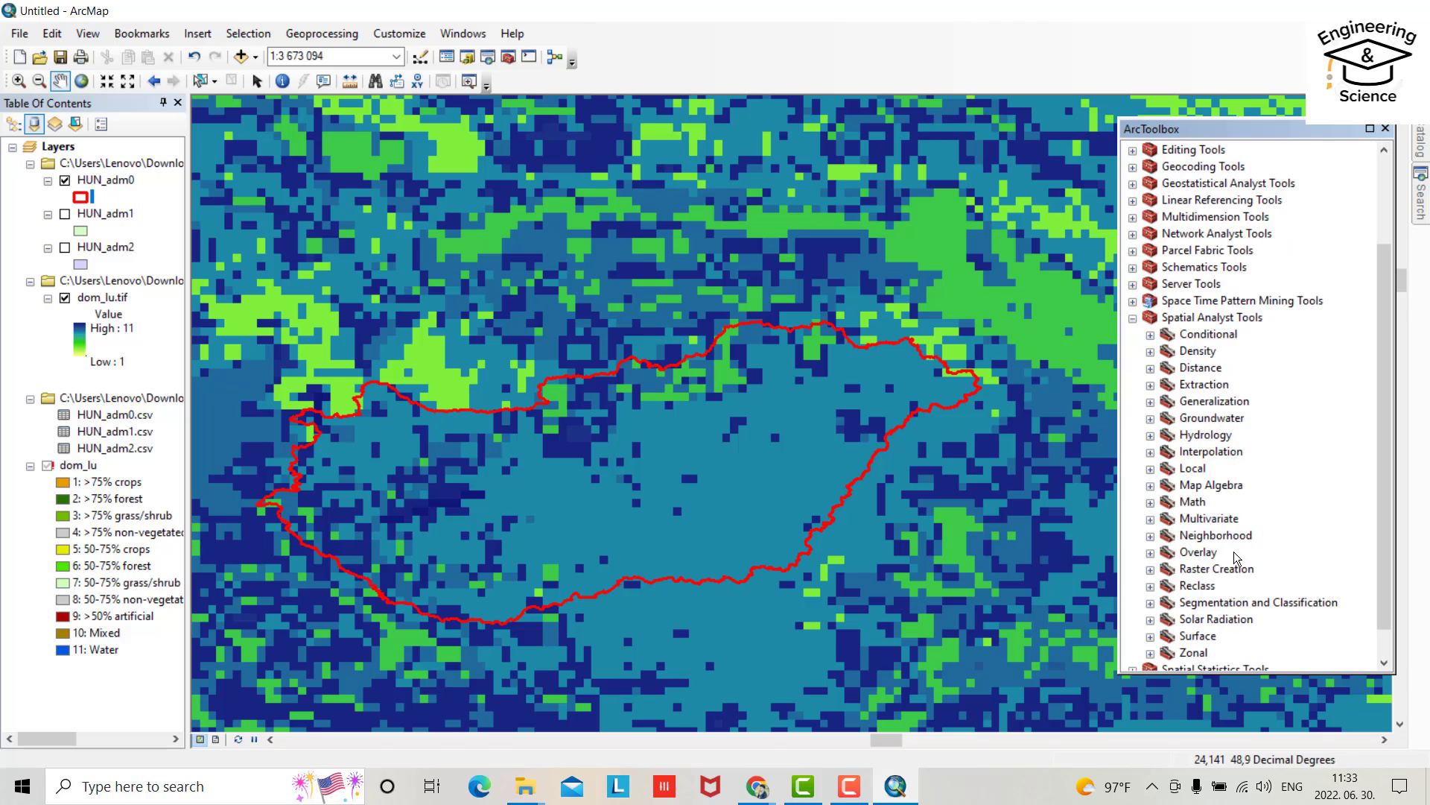
left_click(1151, 386)
double_click(1236, 435)
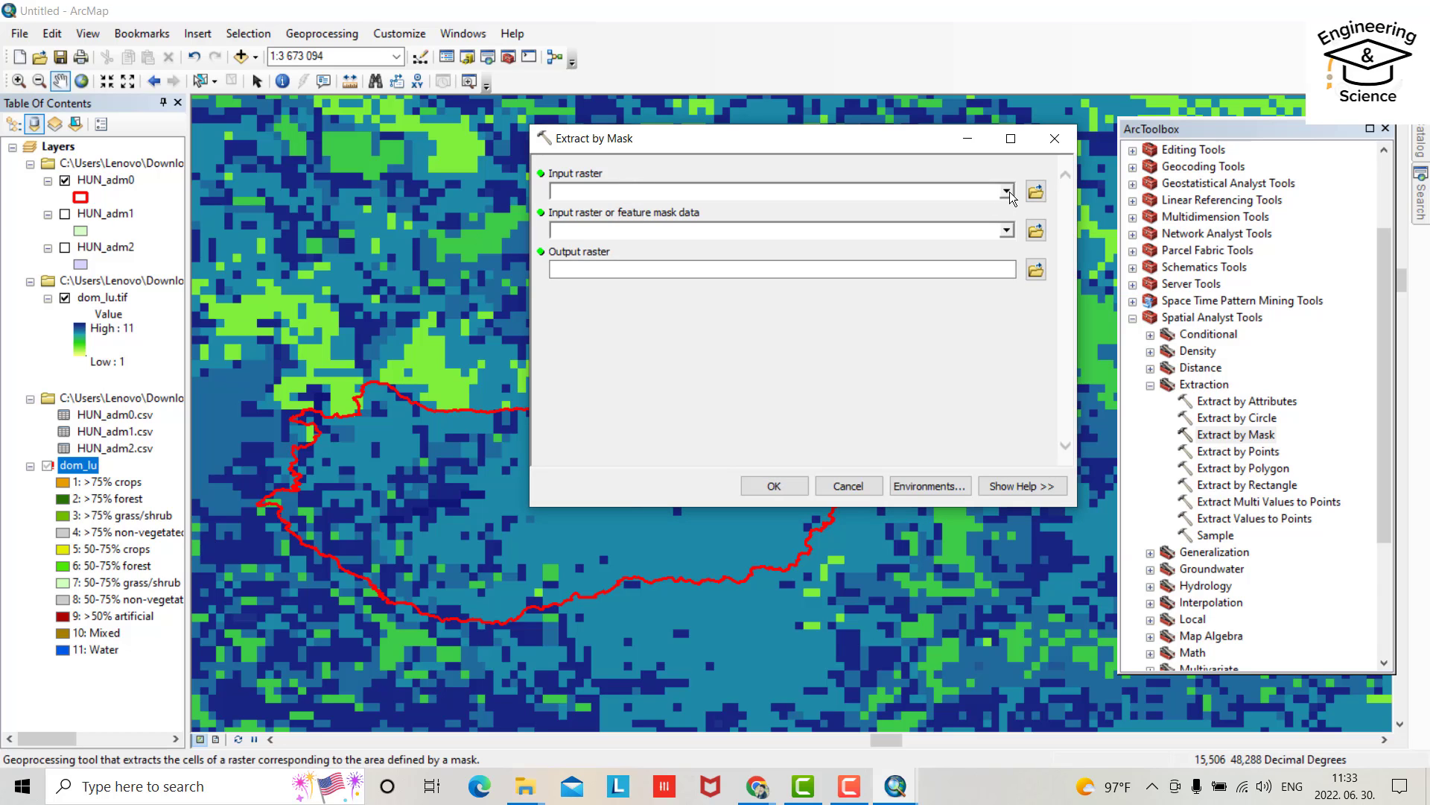
Step: Extract dom_lu.tif by the HUN_adm0 mask into a new raster named landchung
left_click(1008, 191)
left_click(615, 210)
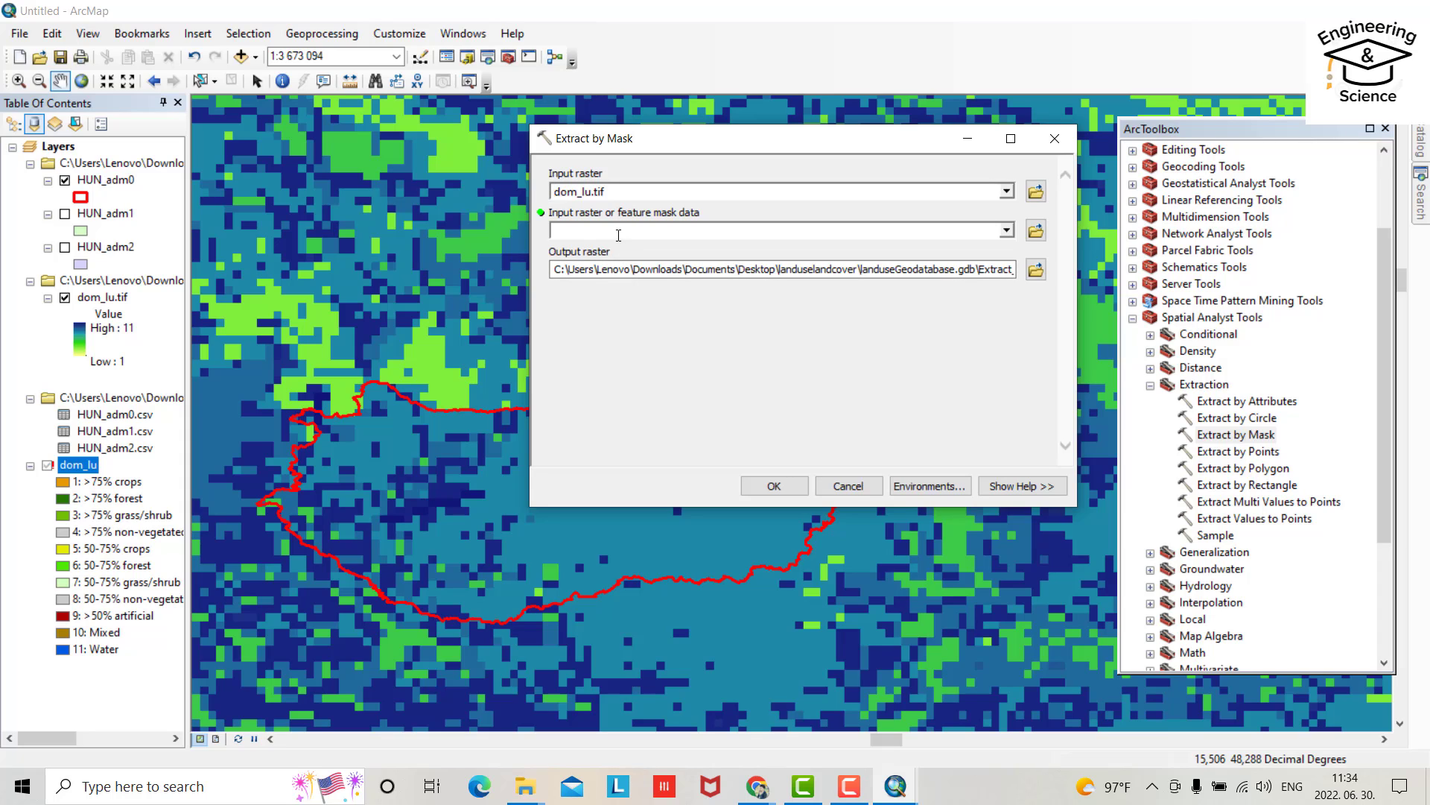
left_click(1007, 231)
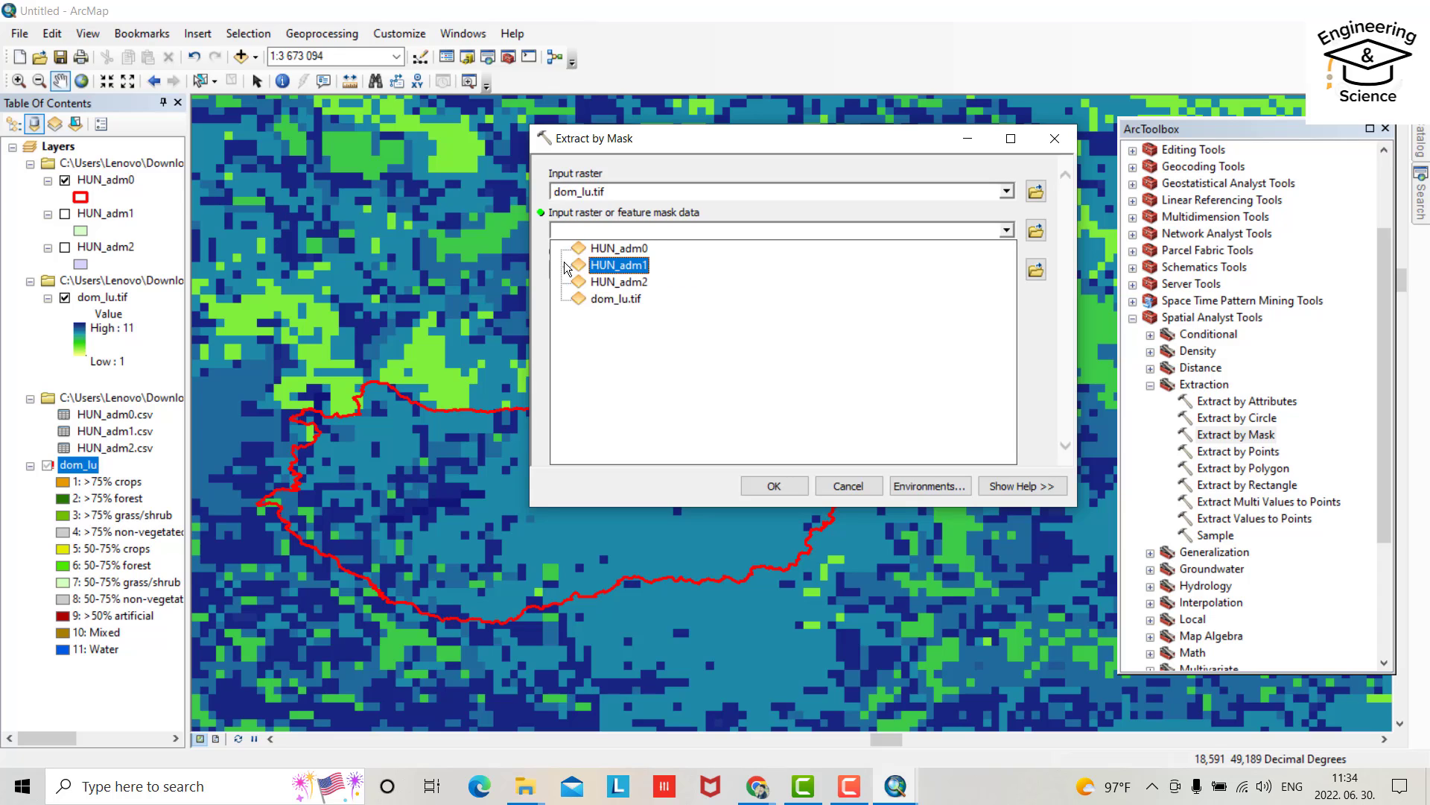
left_click(637, 251)
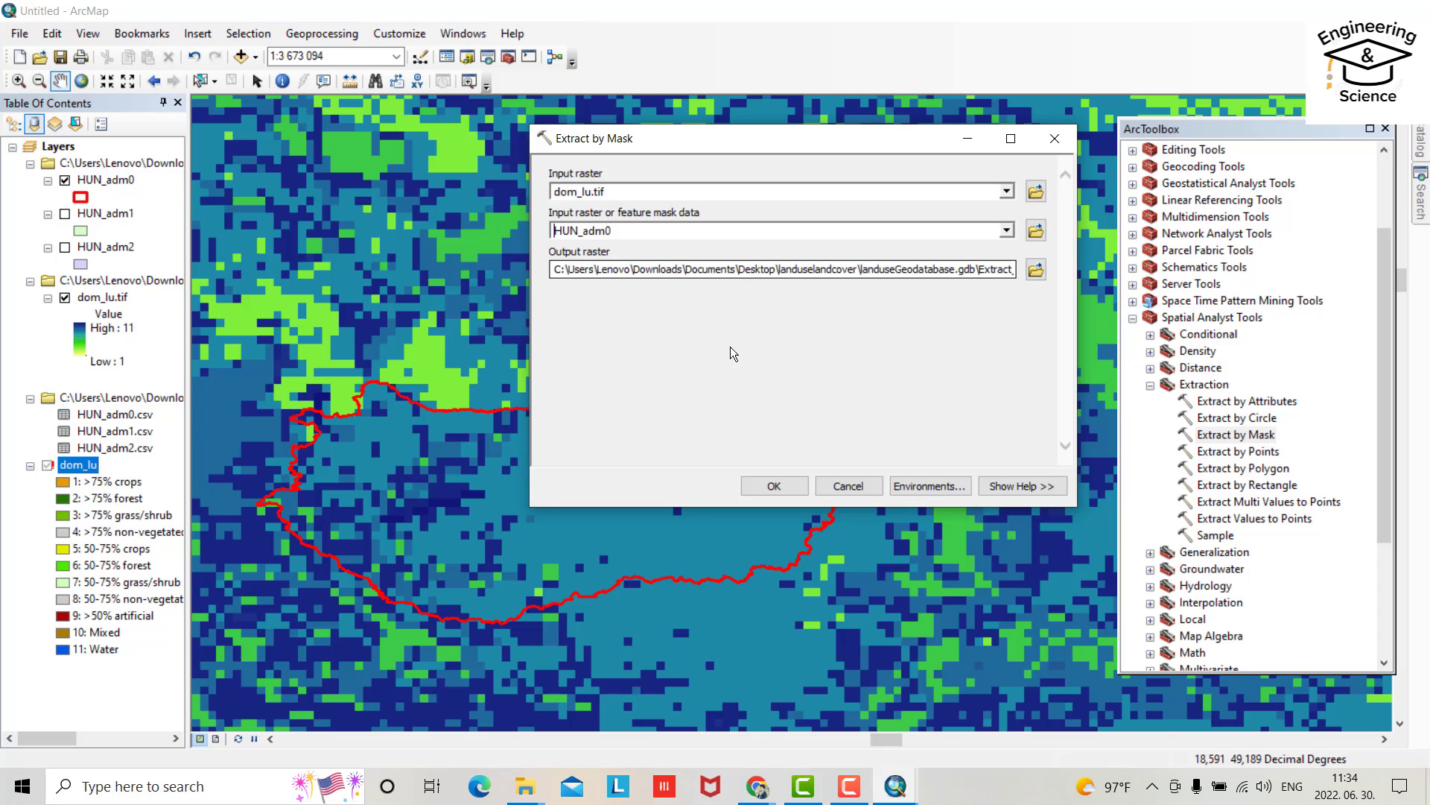
left_click(1035, 270)
left_click(807, 205)
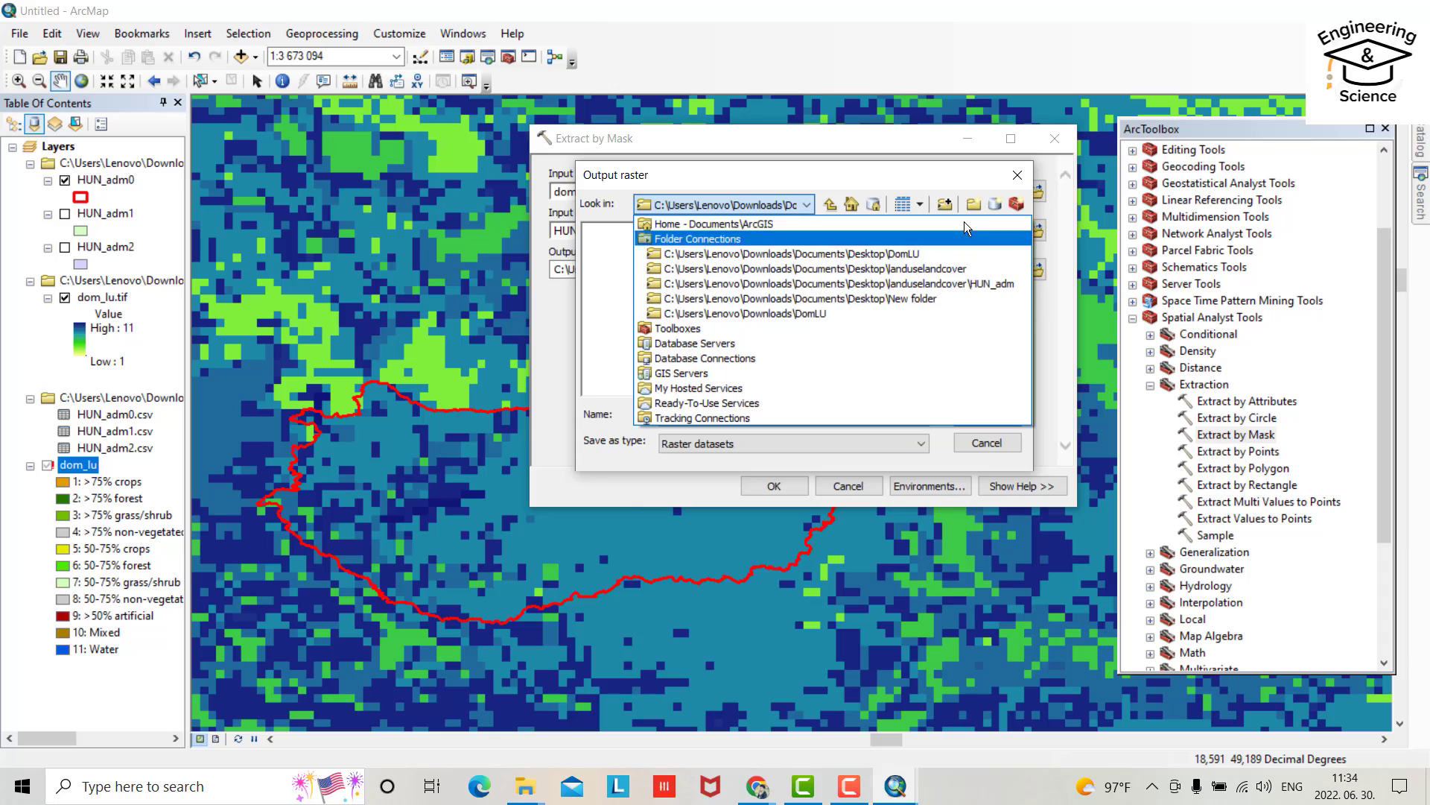
left_click(1012, 173)
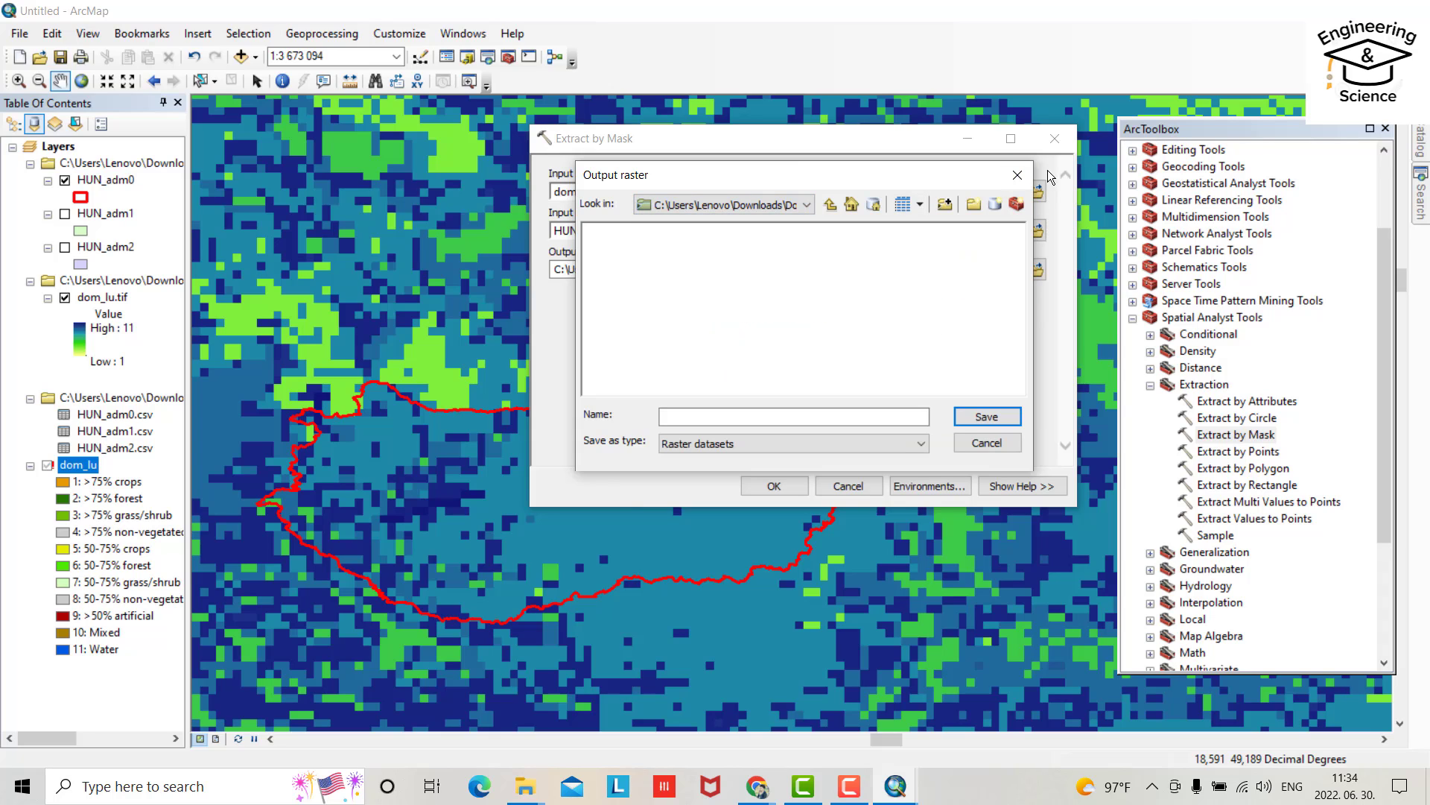
left_click(1018, 175)
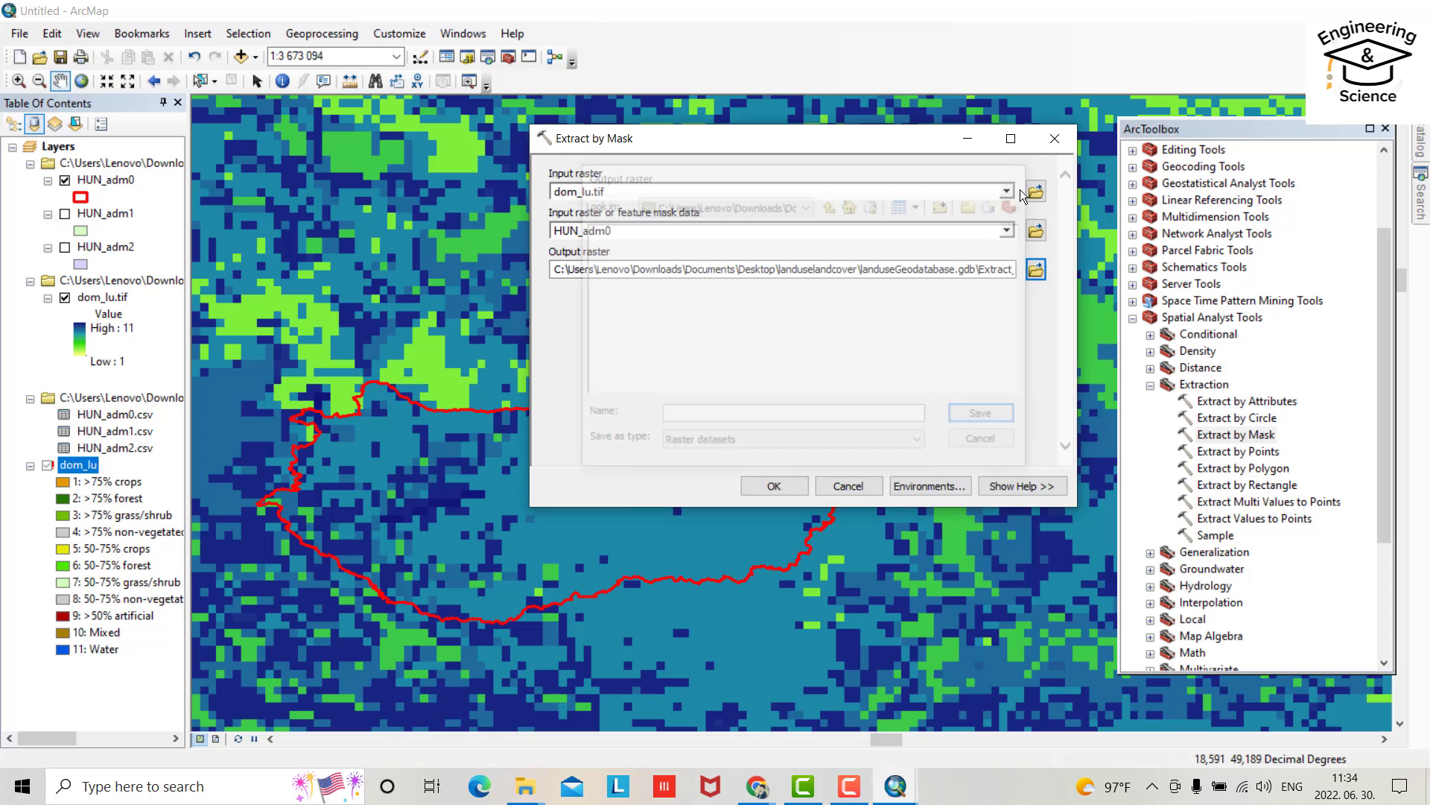
double_click(977, 269)
type("land")
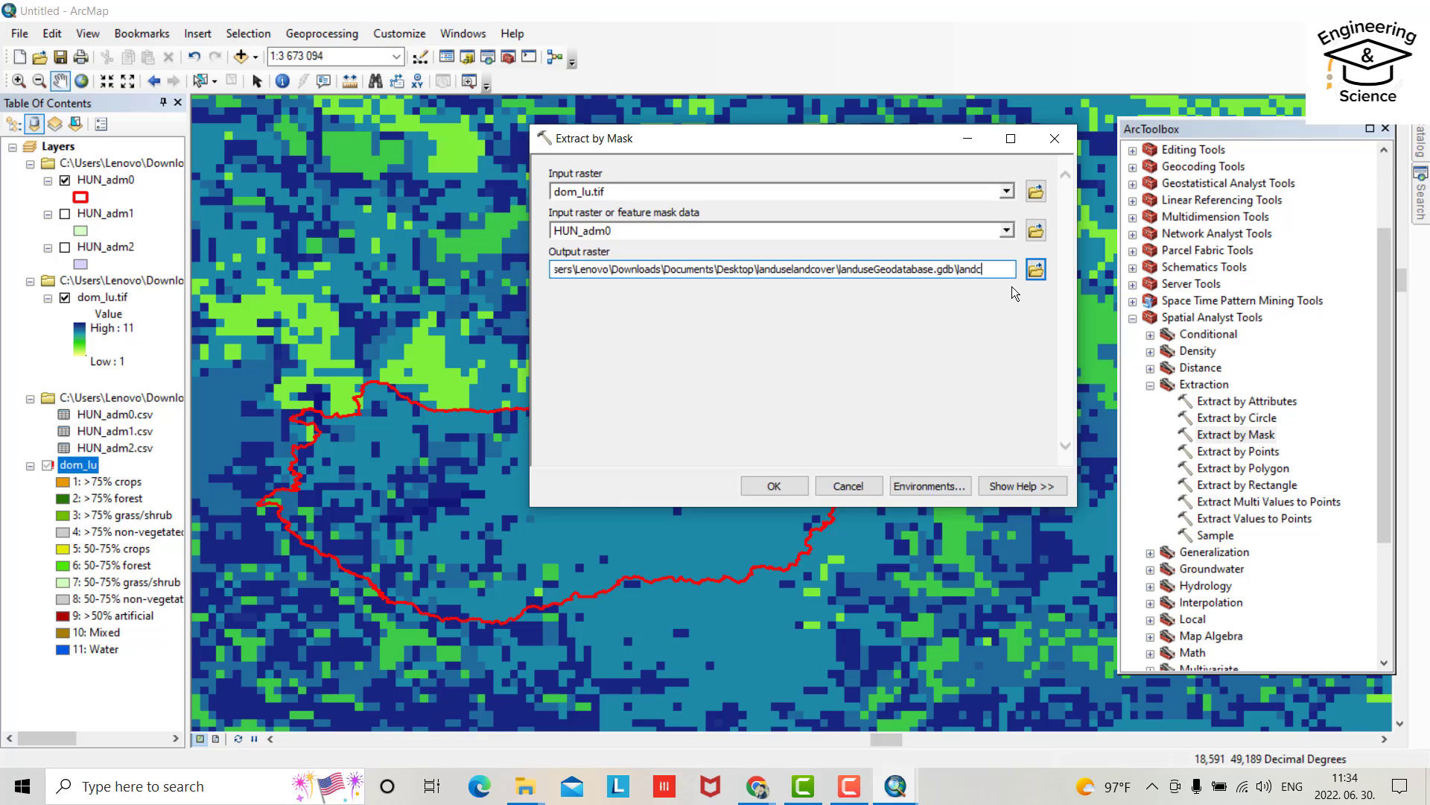
type("chung")
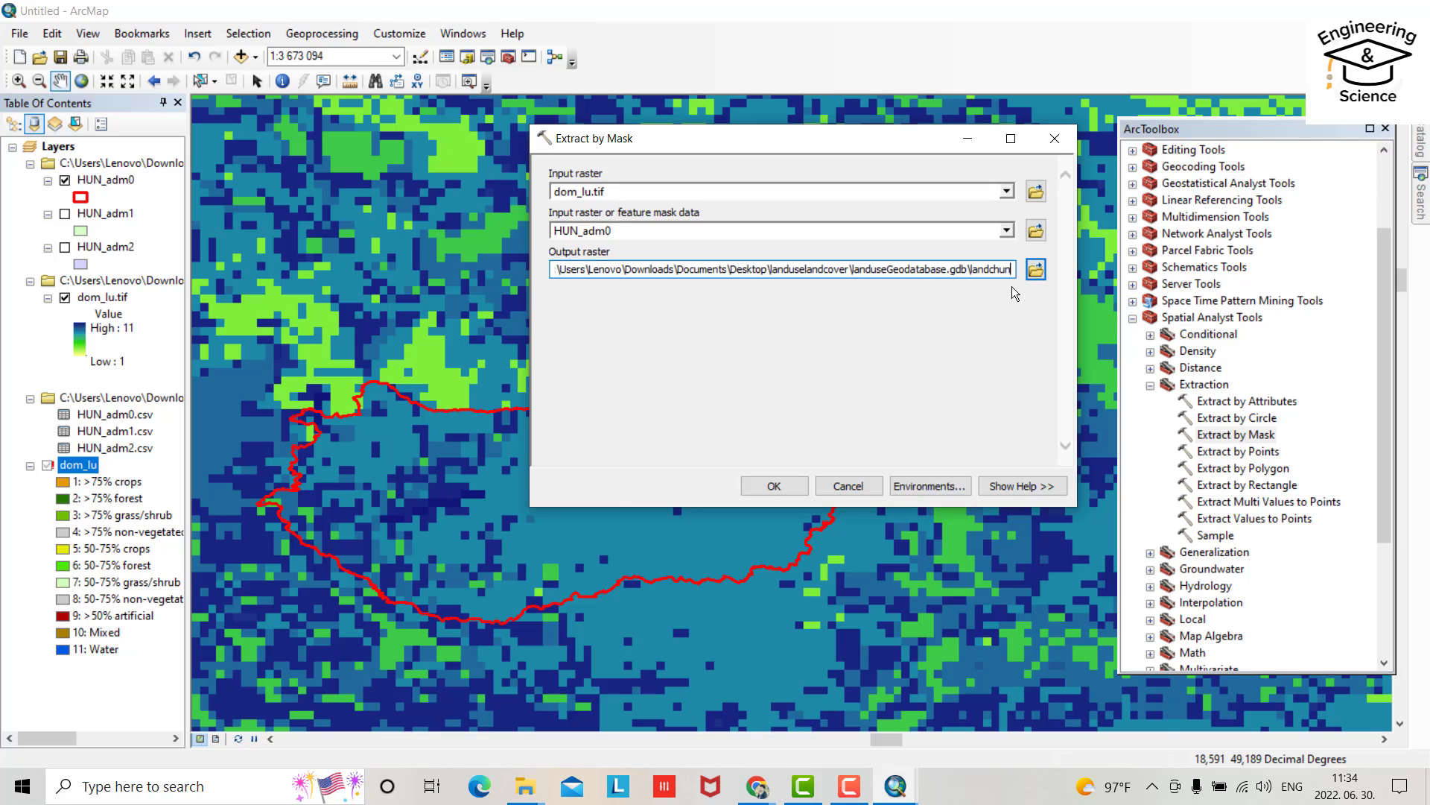
left_click(779, 482)
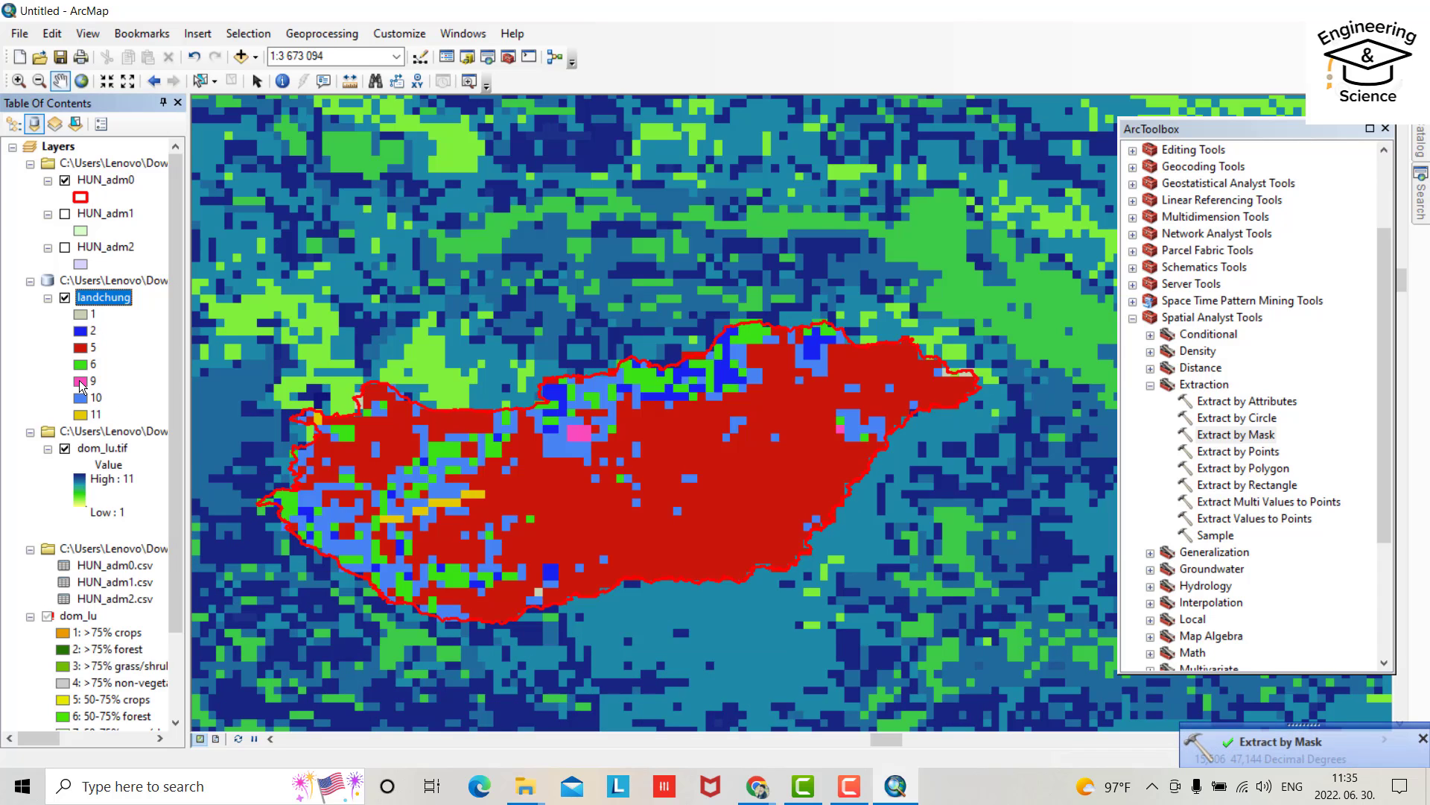
Step: Hide dom_lu.tif and give landchung class 1 a light green fill
left_click(65, 450)
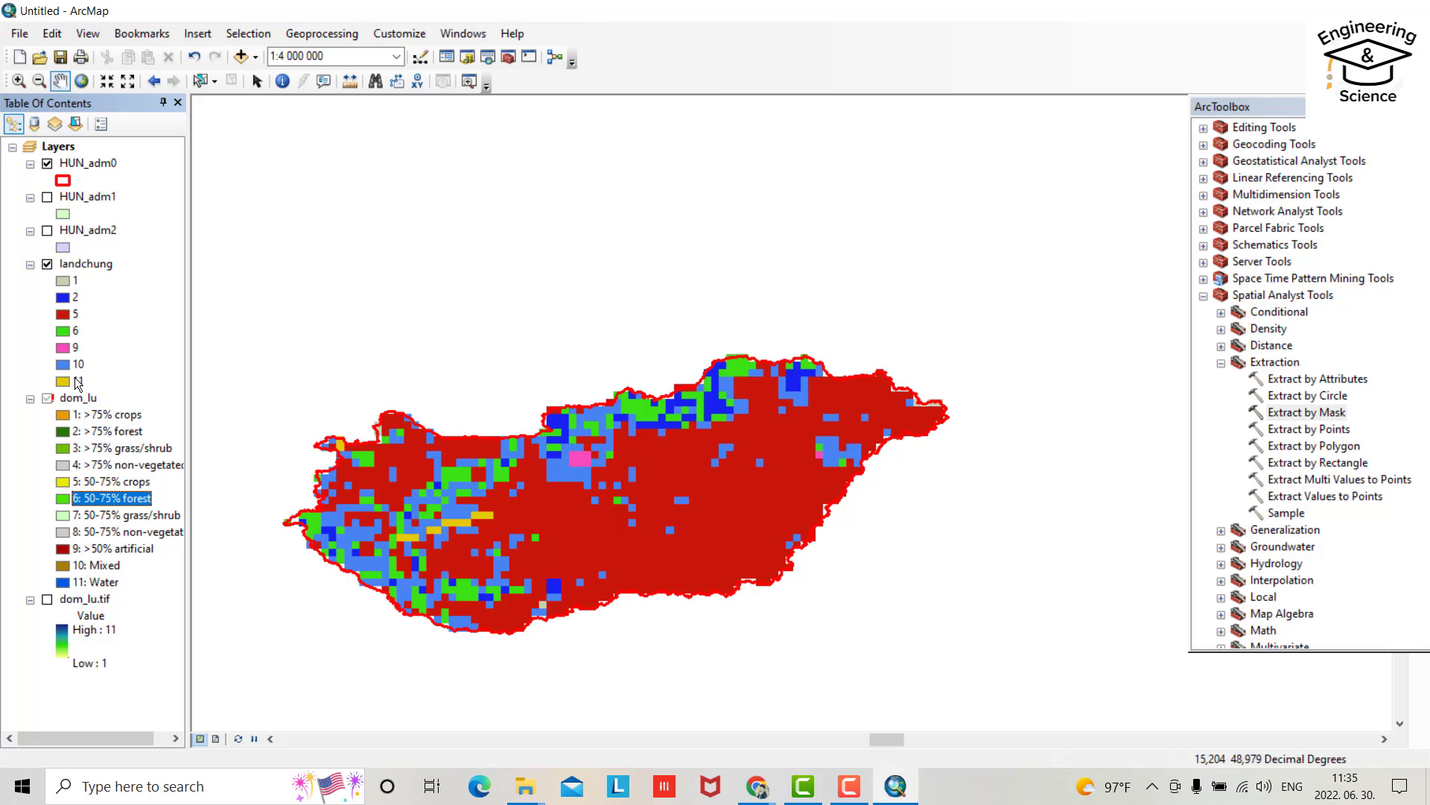
left_click(65, 279)
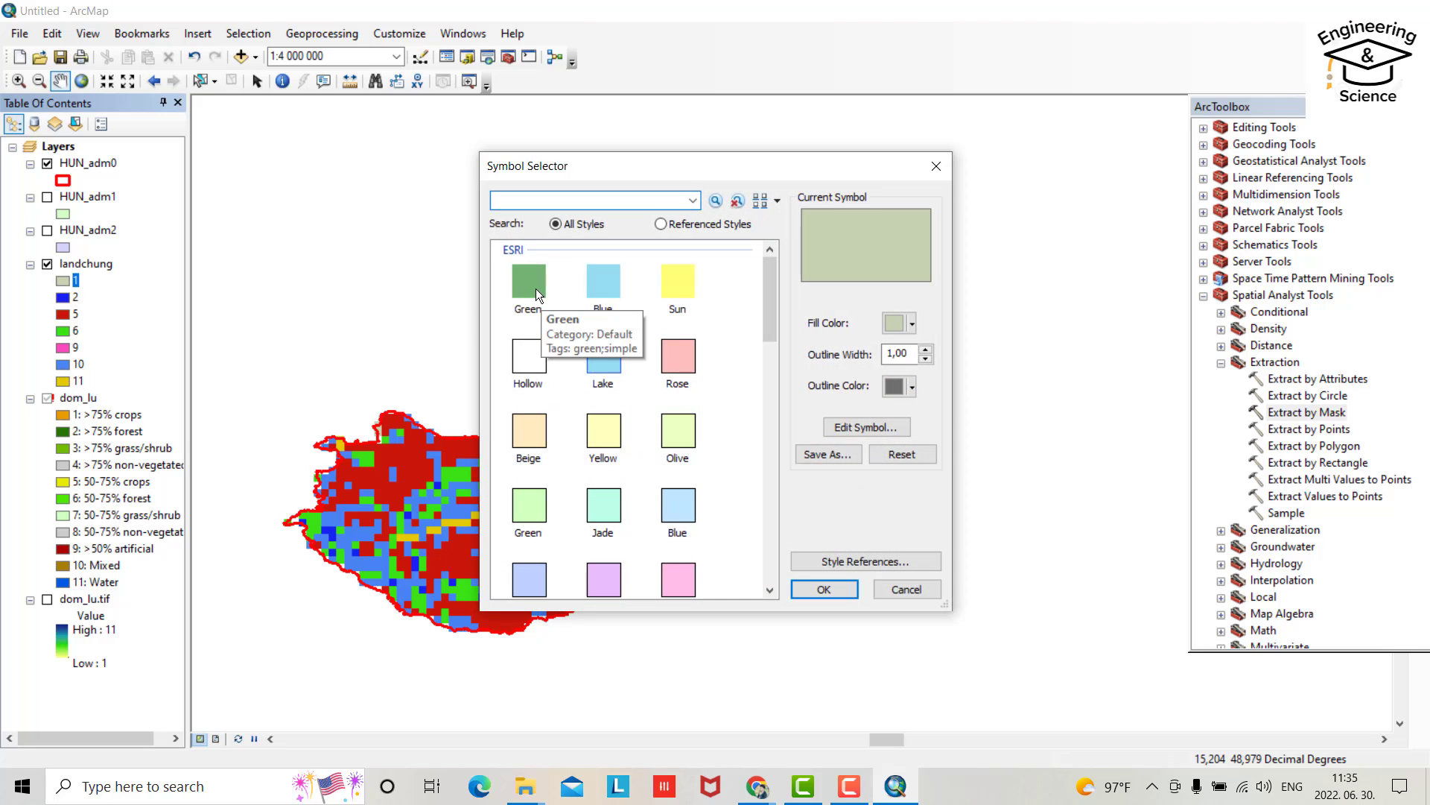
left_click(548, 496)
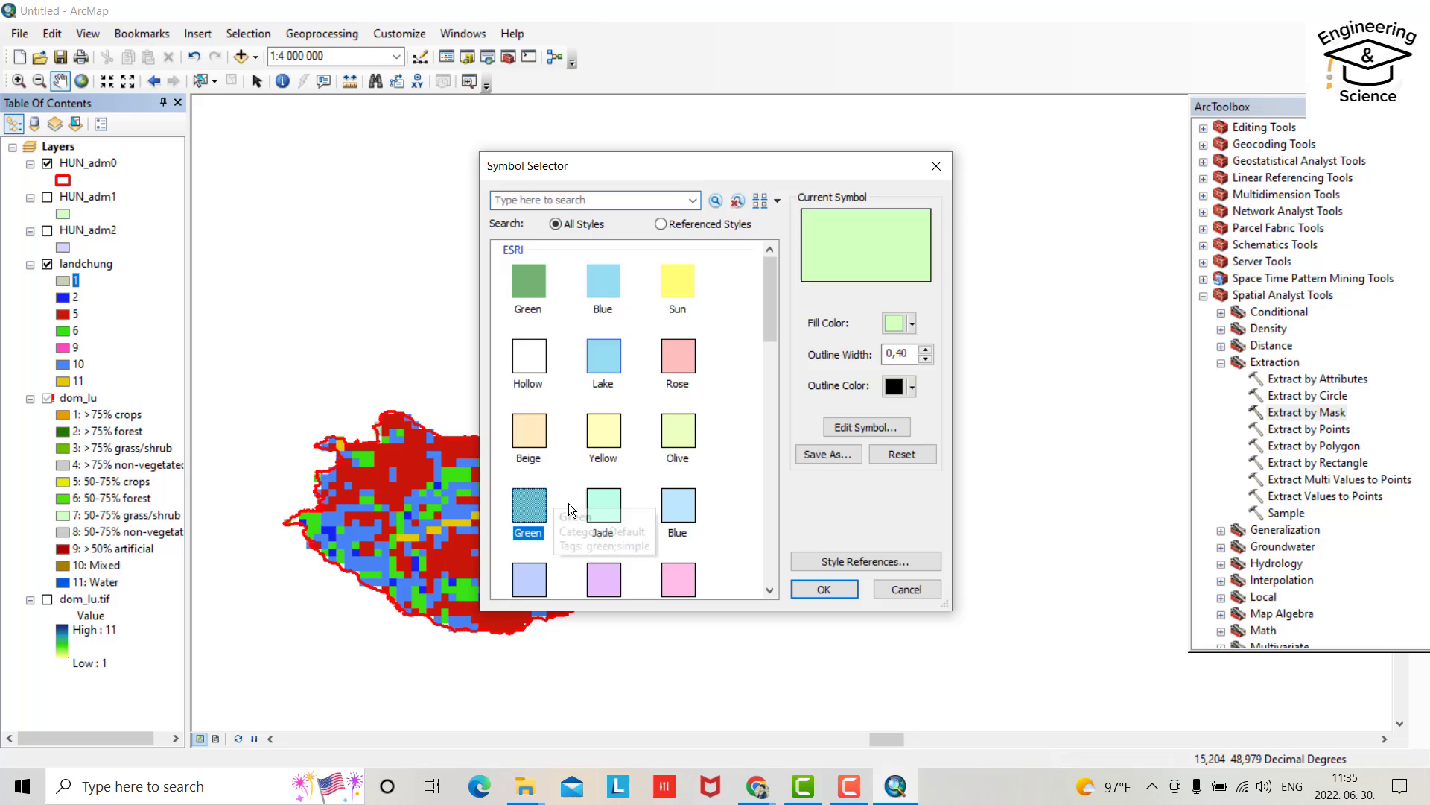
left_click(825, 588)
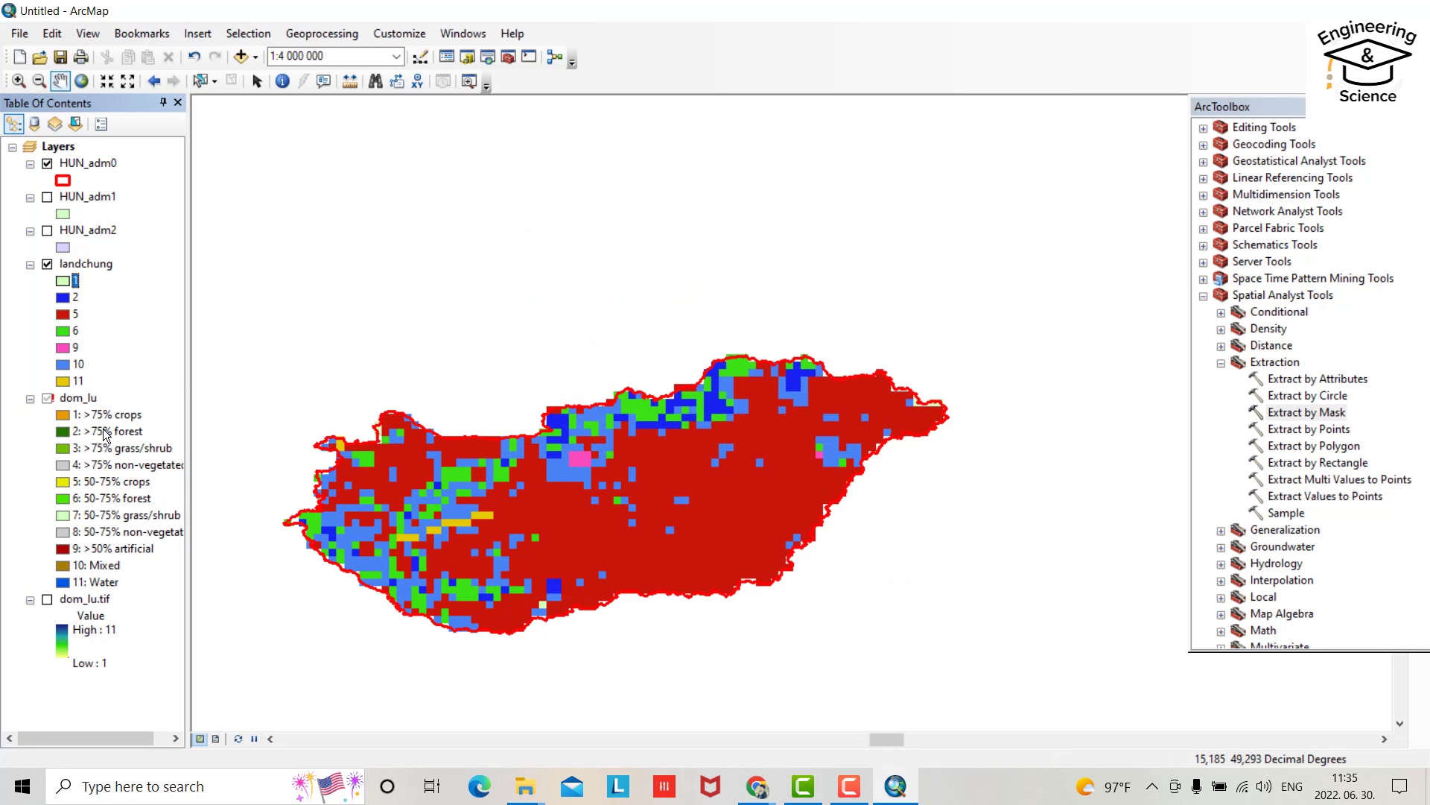
Step: Change landchung class 2's fill to bright green from the Fill Color palette
double_click(65, 296)
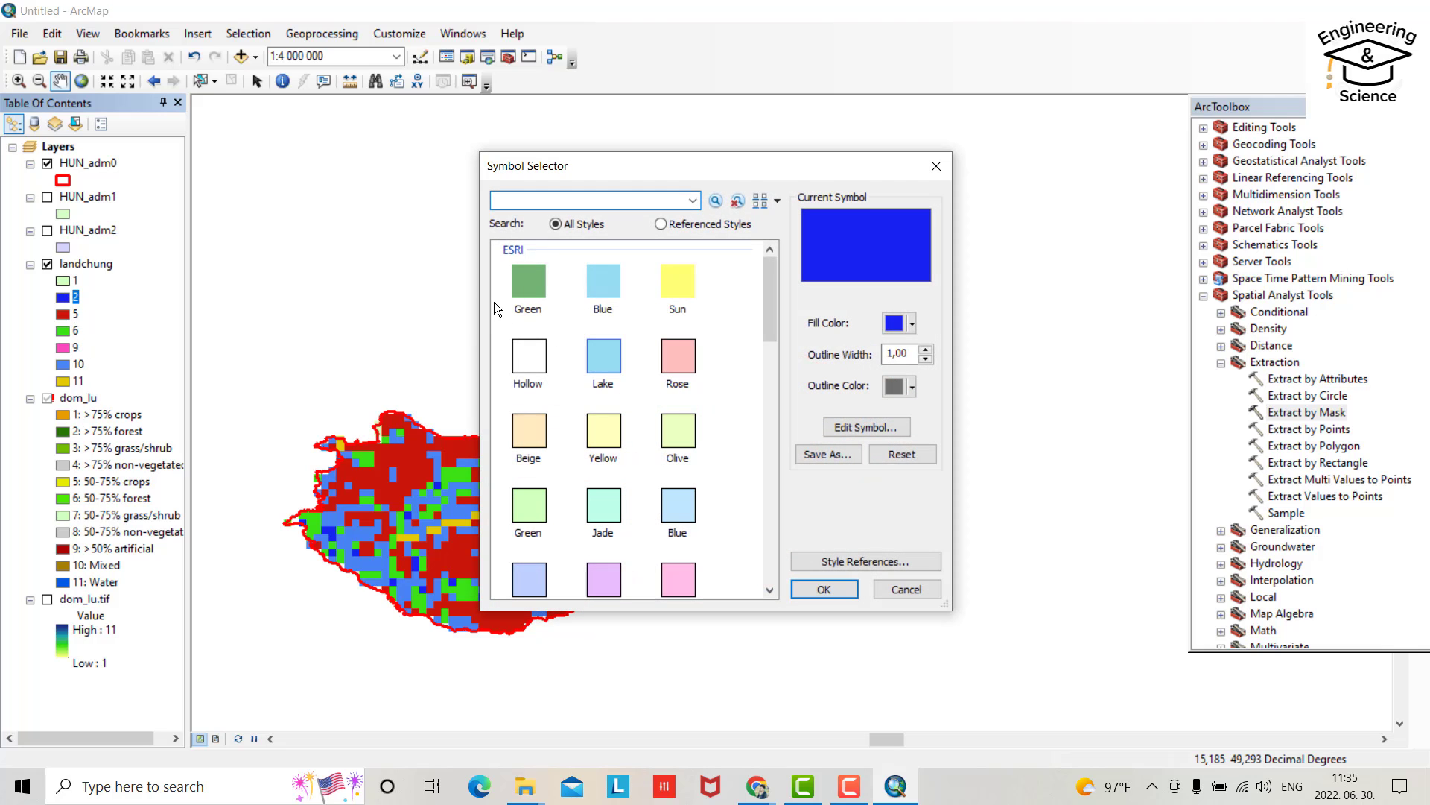
left_click(913, 323)
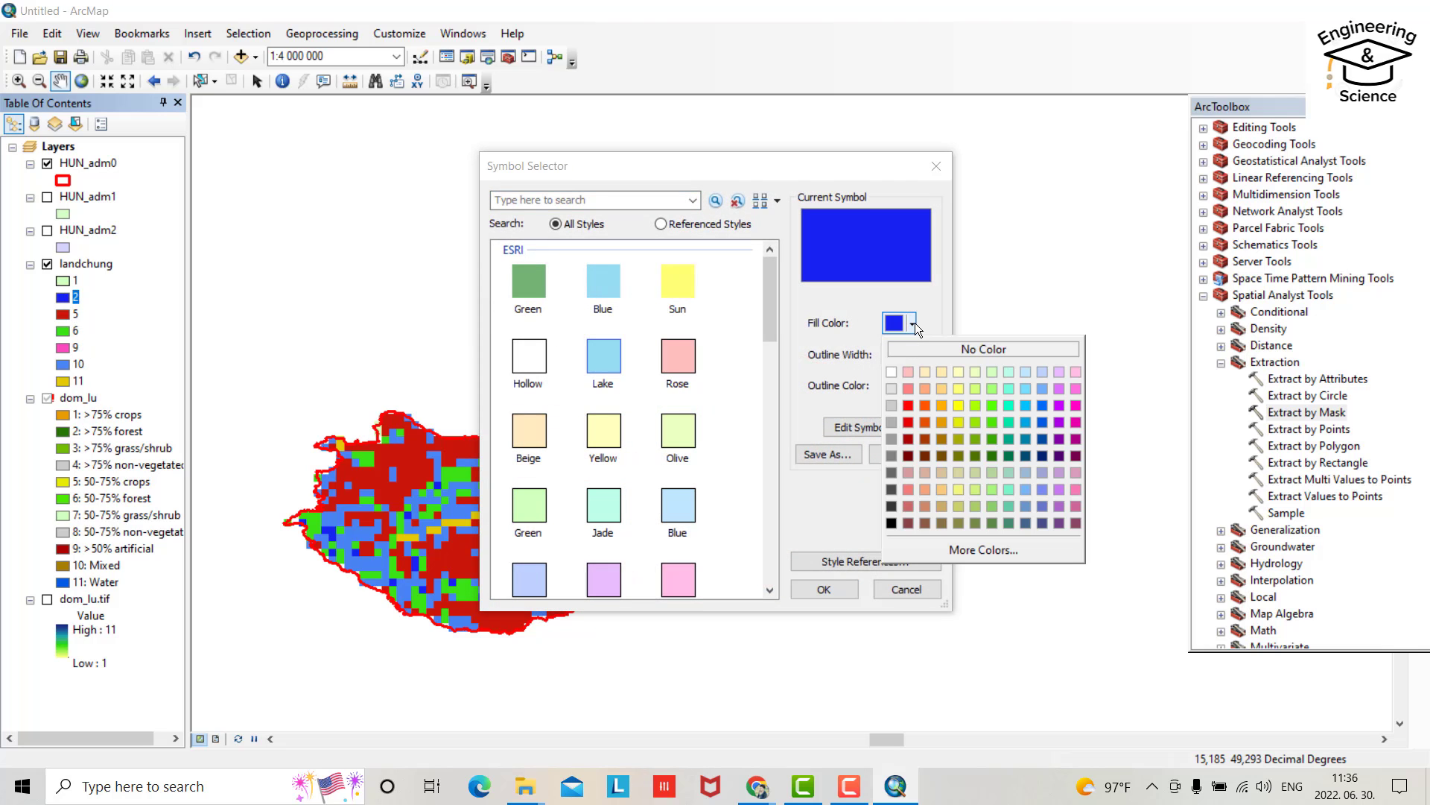
left_click(993, 406)
left_click(824, 588)
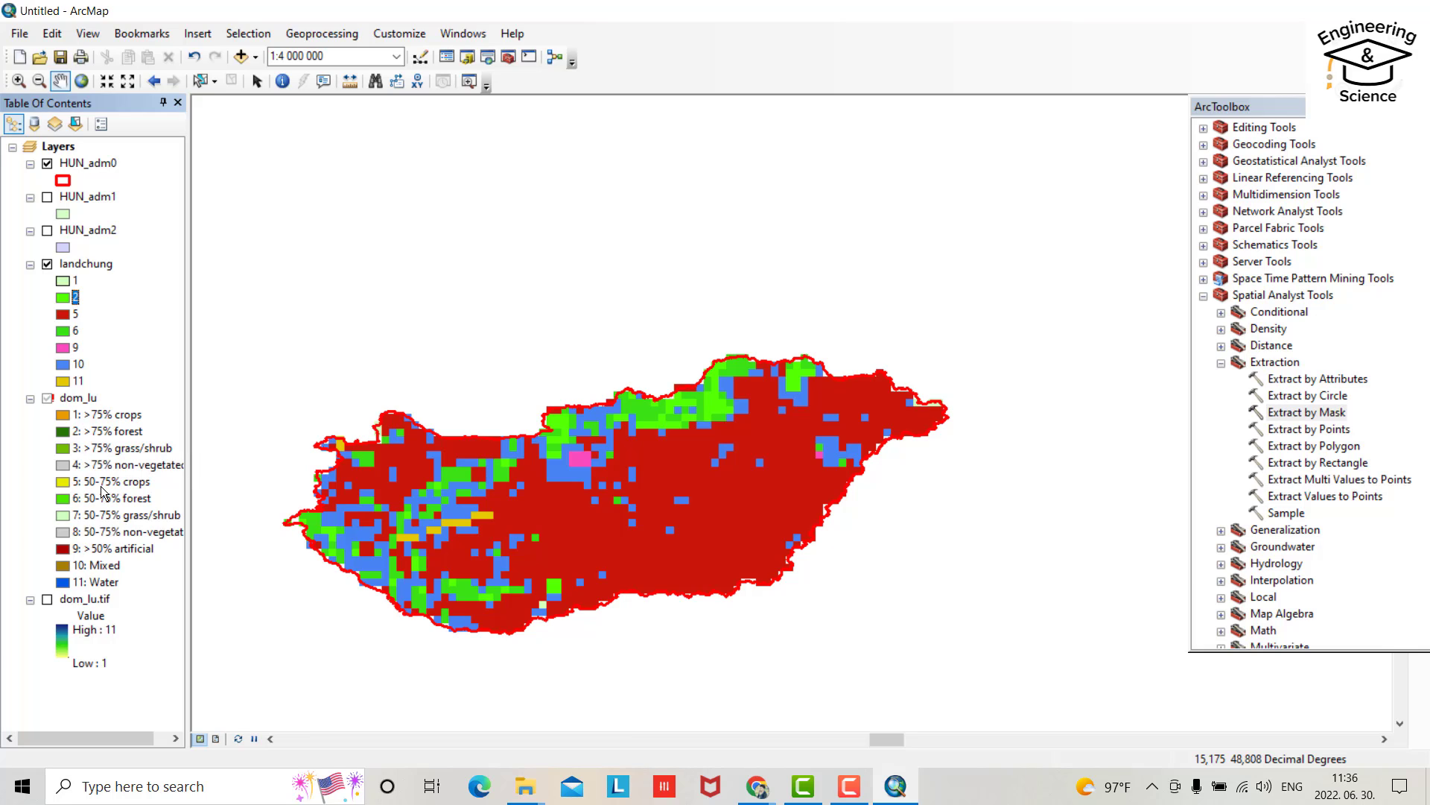
Step: Set landchung class 5 to a pale Olive fill
double_click(63, 315)
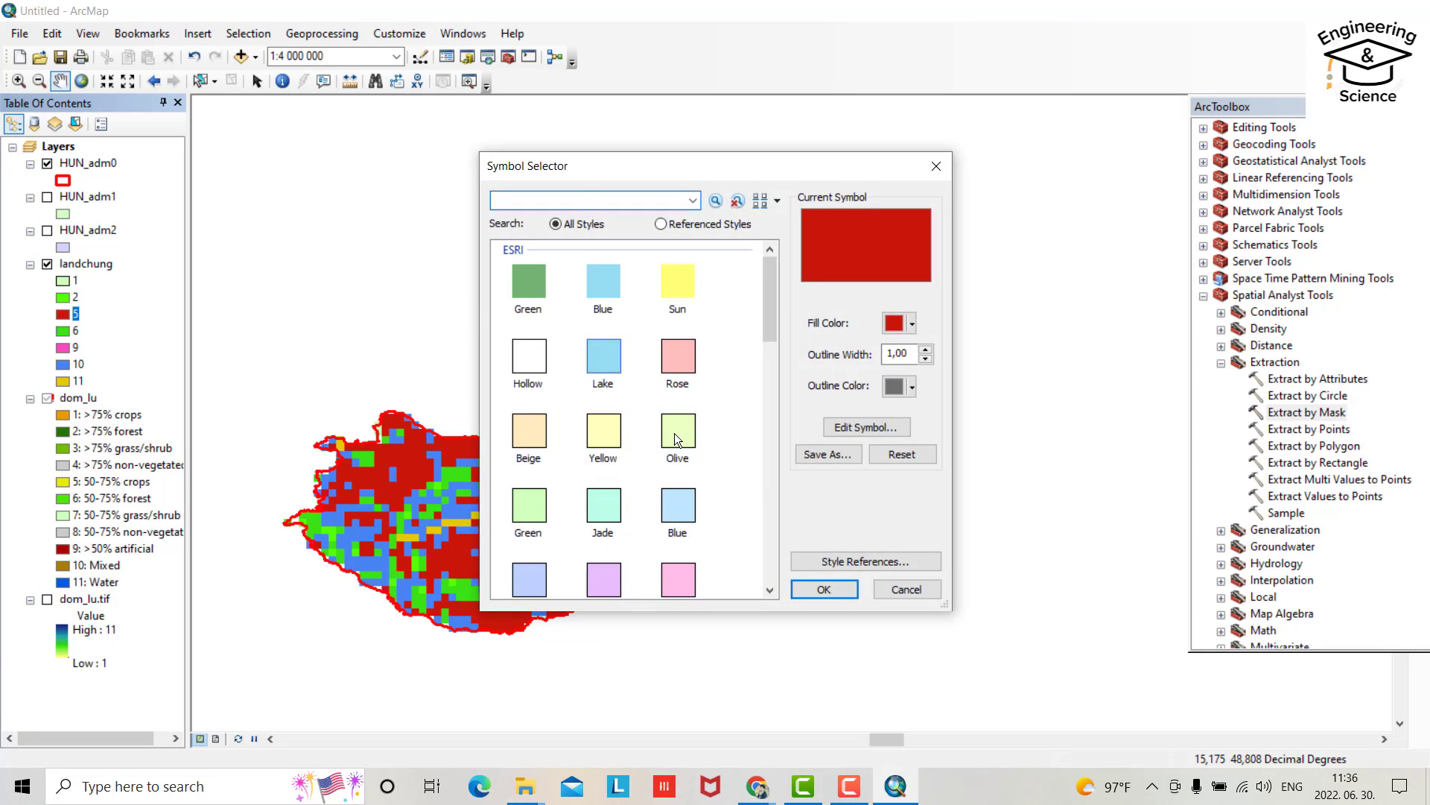
left_click(674, 430)
left_click(823, 589)
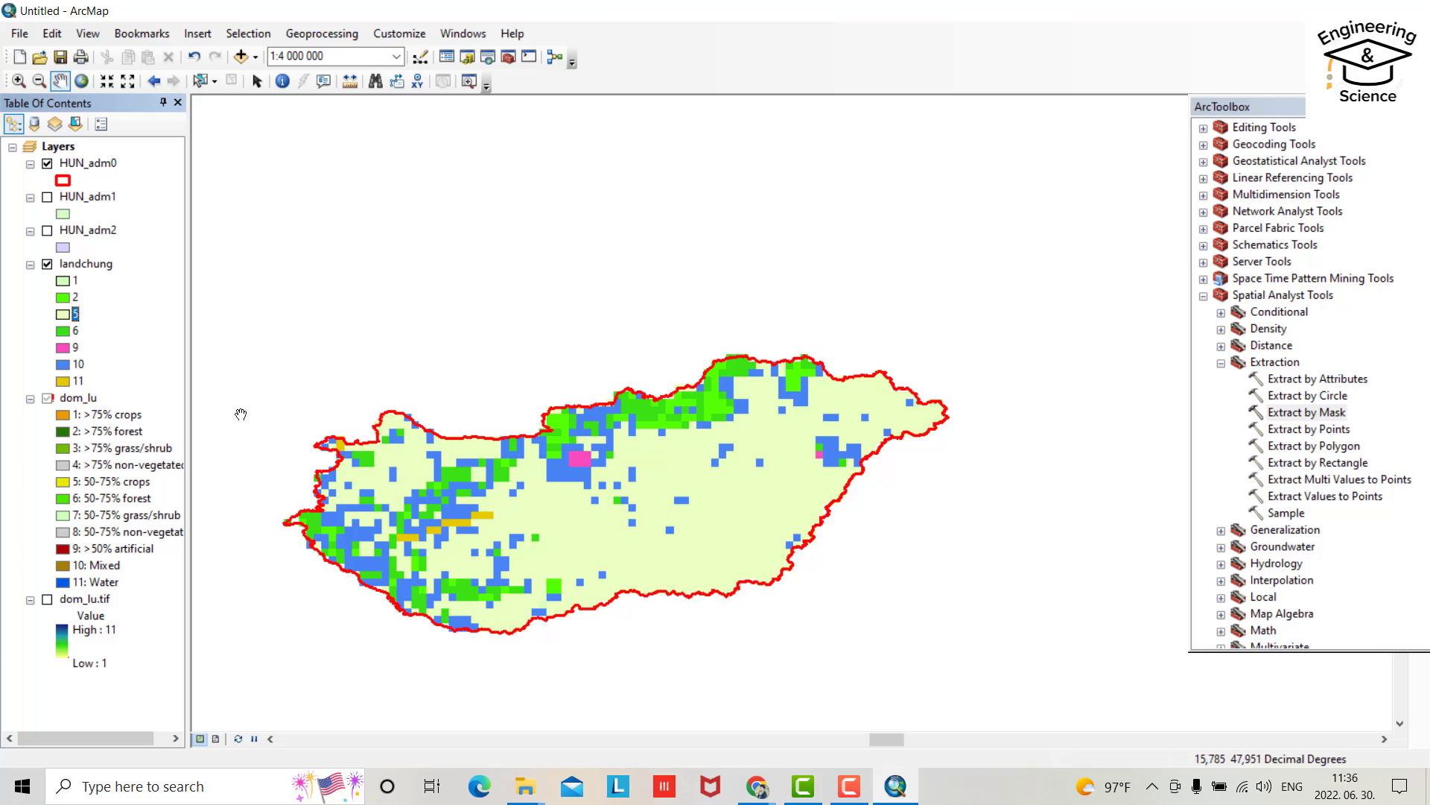
Step: Give landchung class 6 a light yellow-green fill colour
left_click(61, 330)
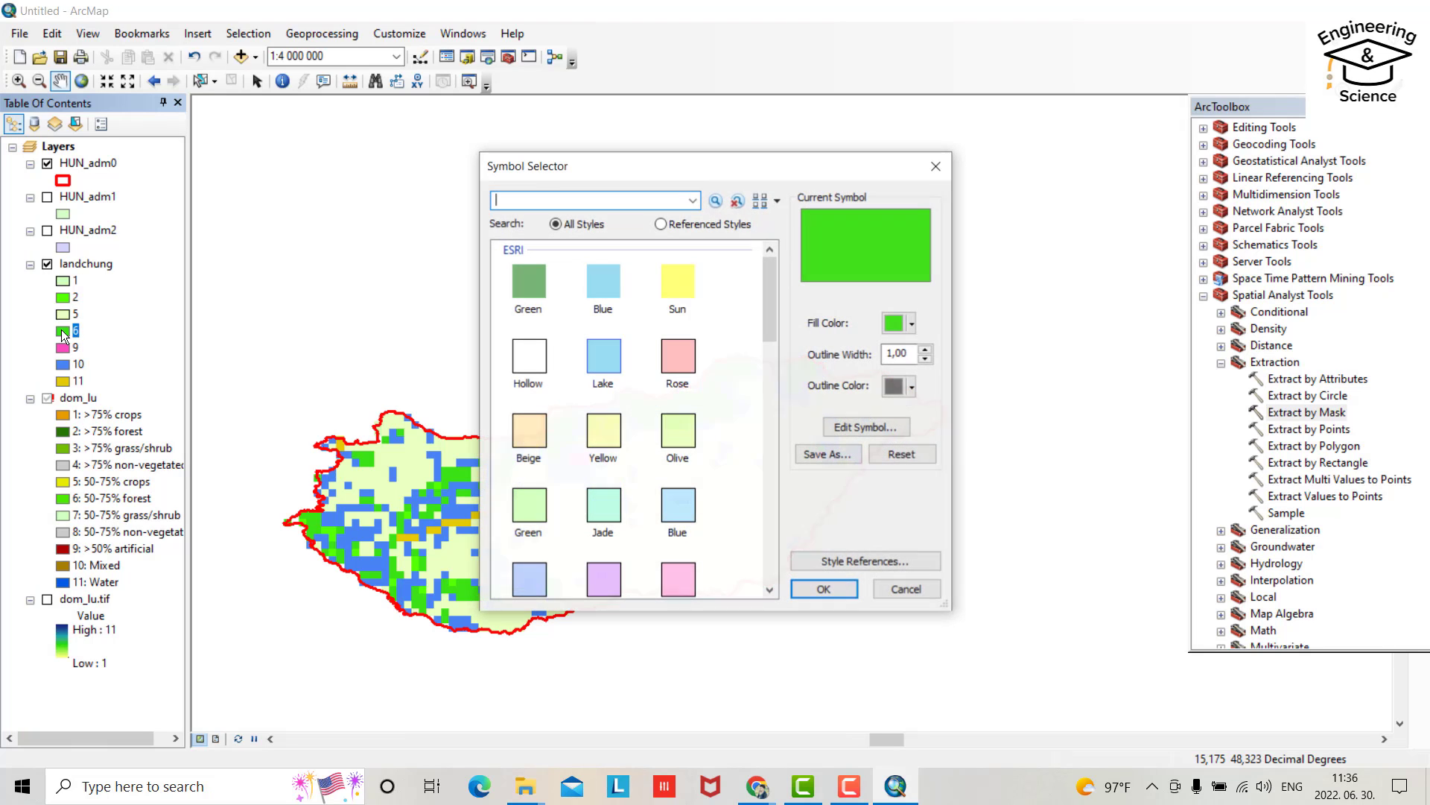
left_click(915, 325)
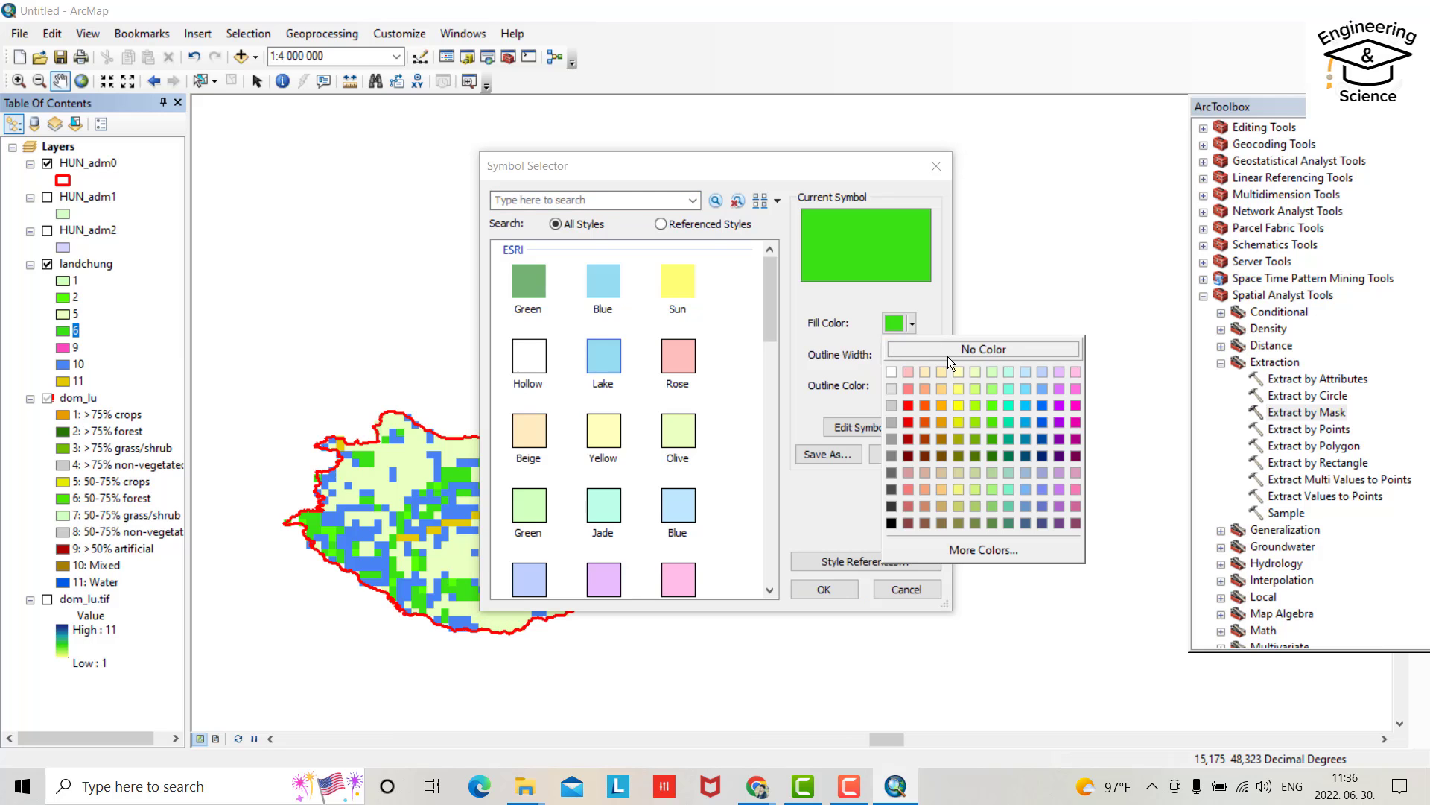
left_click(963, 425)
left_click(835, 588)
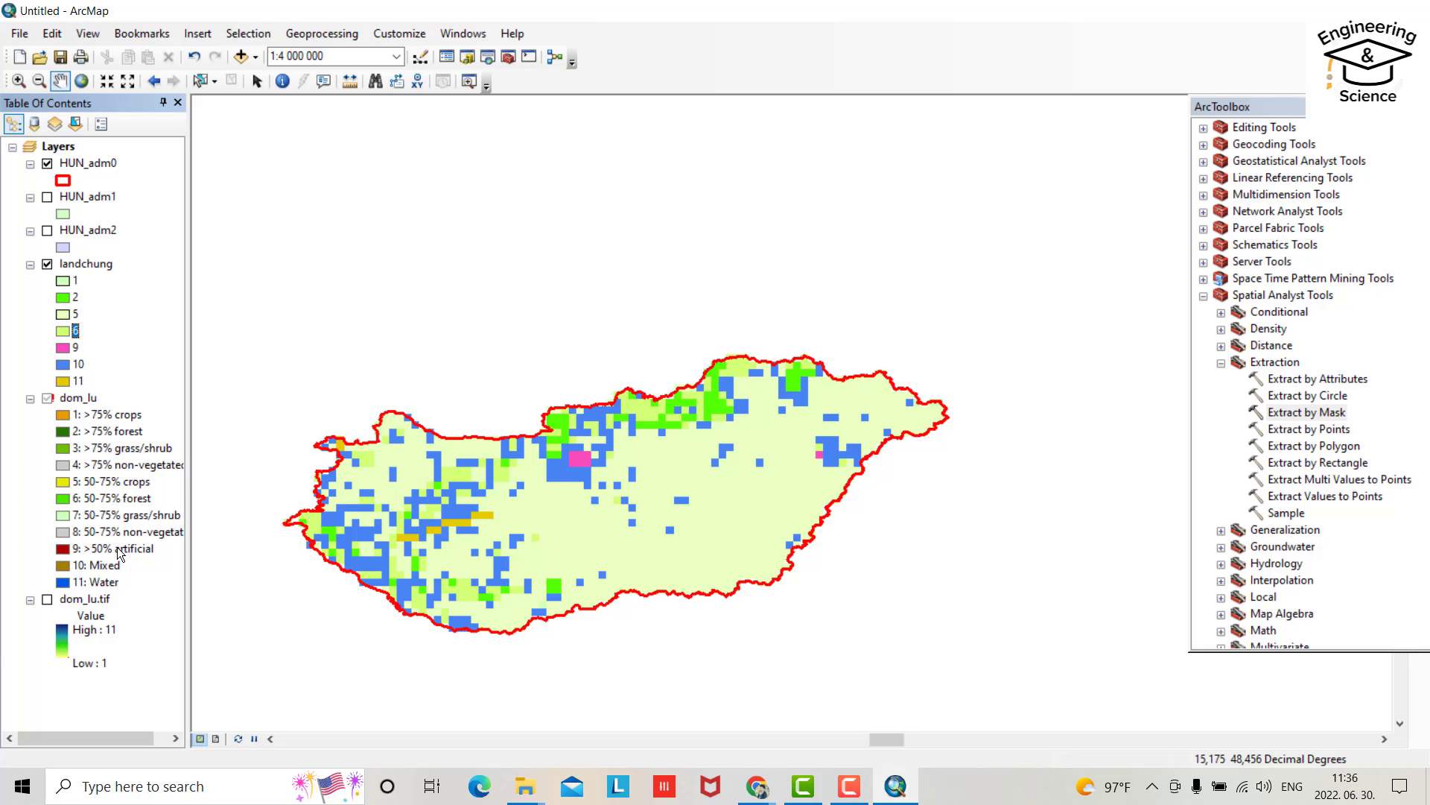
Step: Set landchung class 9's fill colour to Gray 30%
double_click(63, 348)
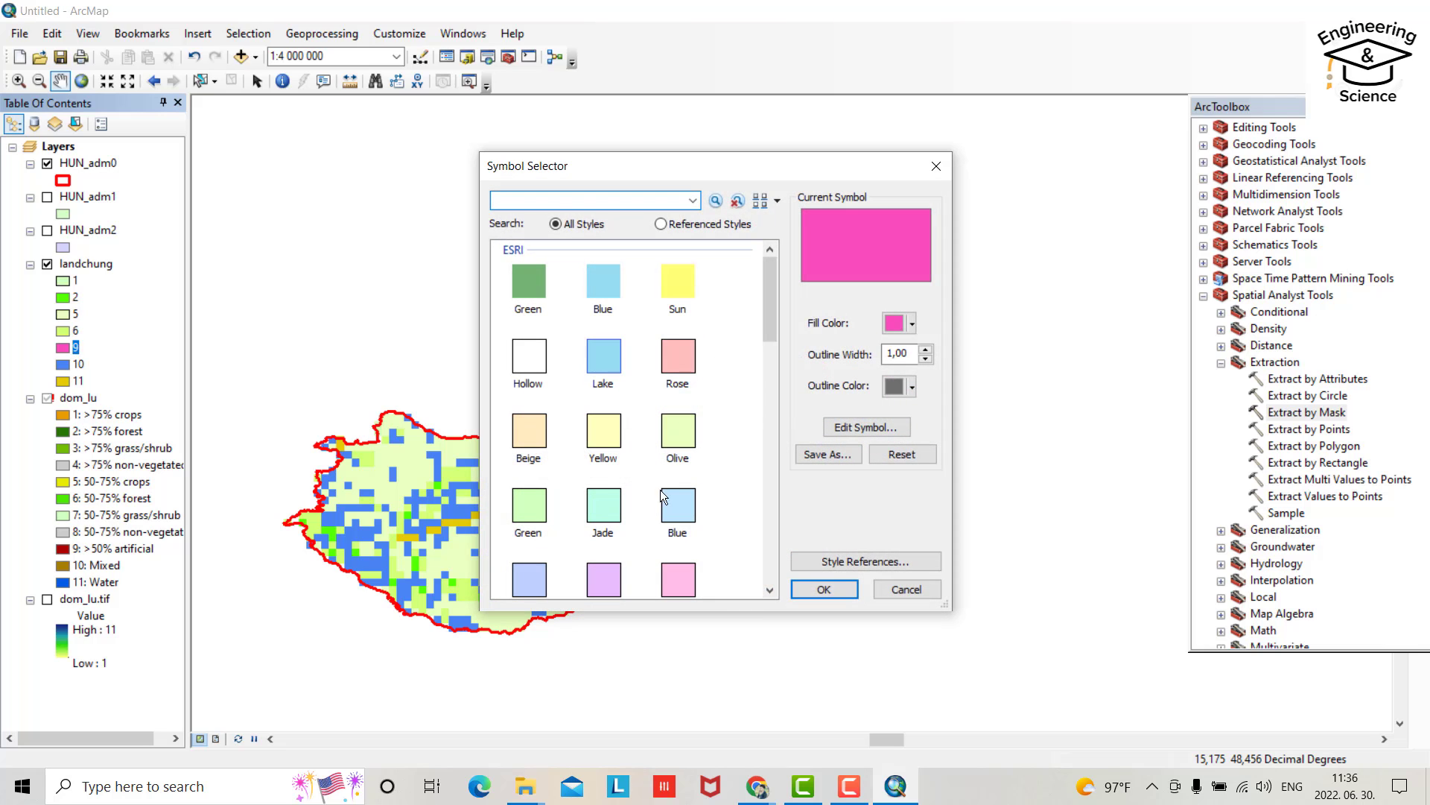
left_click(912, 323)
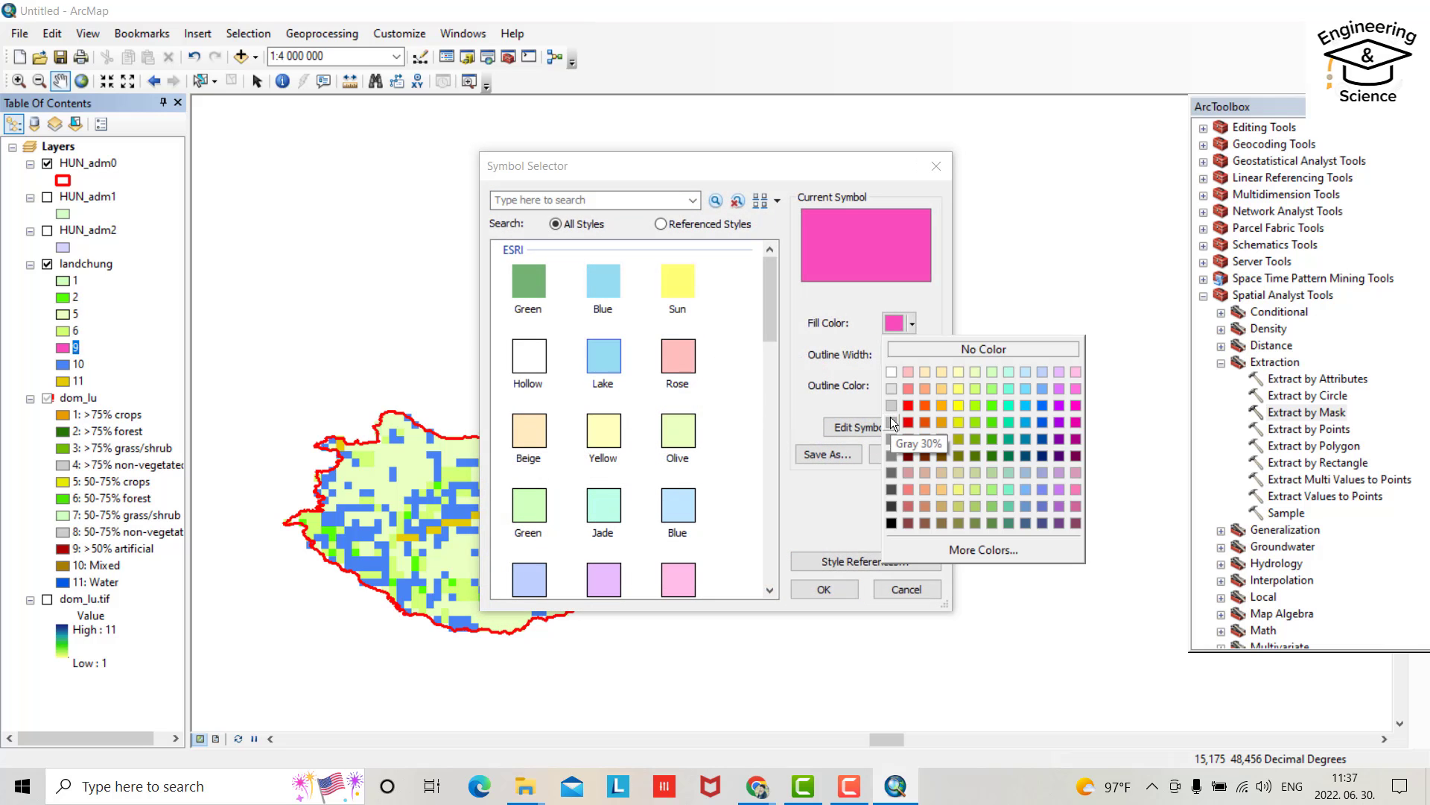
left_click(891, 421)
left_click(820, 588)
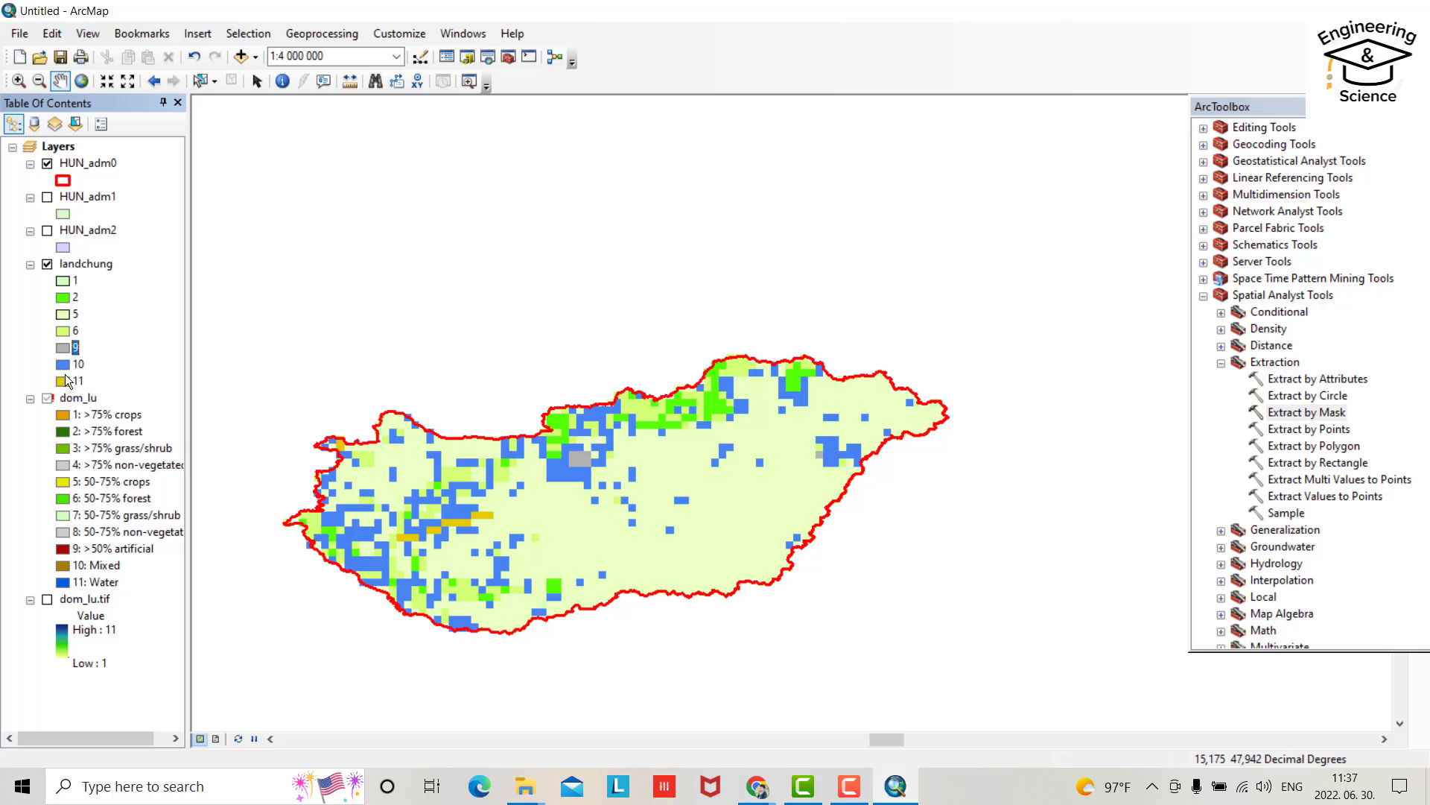
Step: Give class 10 a pink Rose fill and class 11 a light blue Lake fill
double_click(63, 363)
left_click(677, 356)
left_click(823, 587)
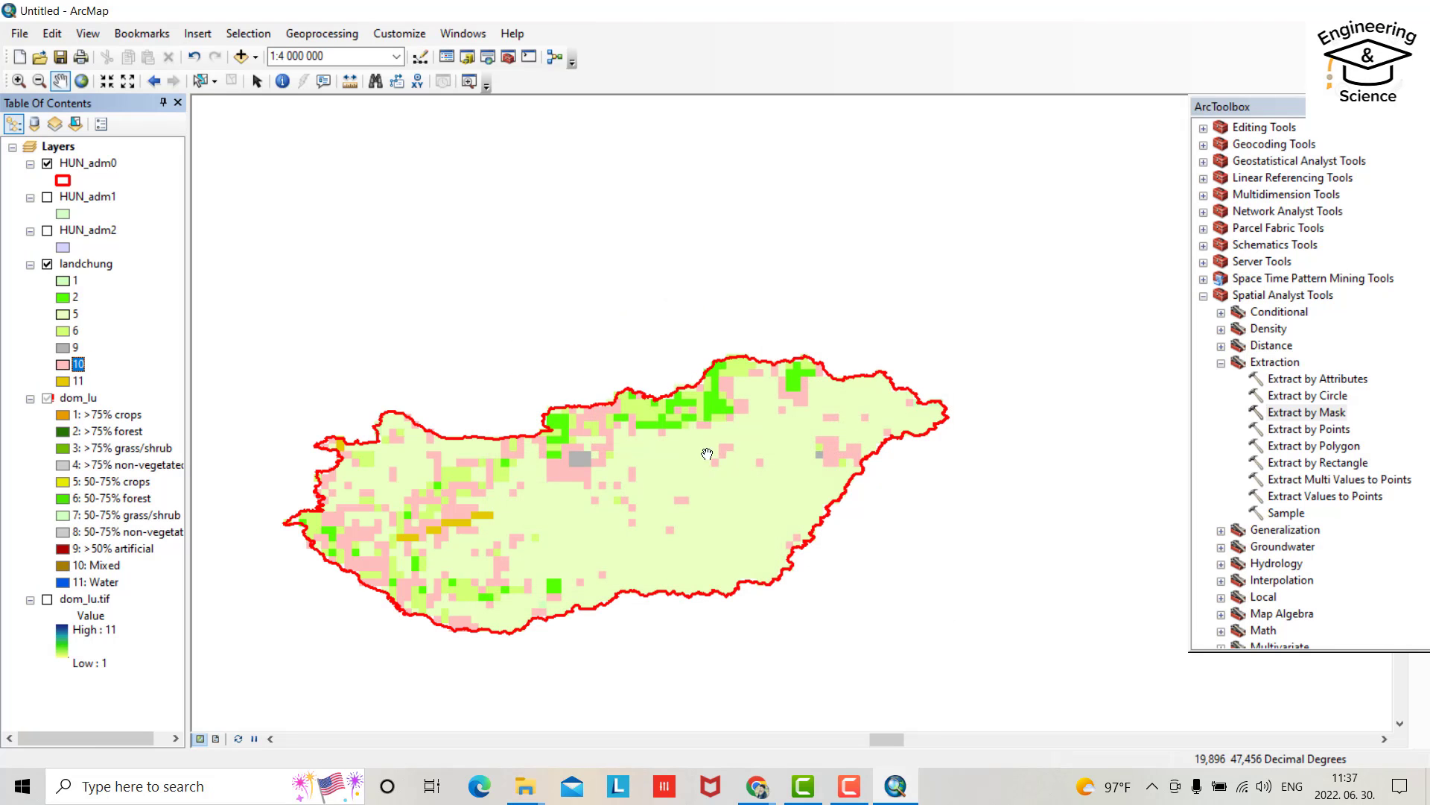
double_click(63, 380)
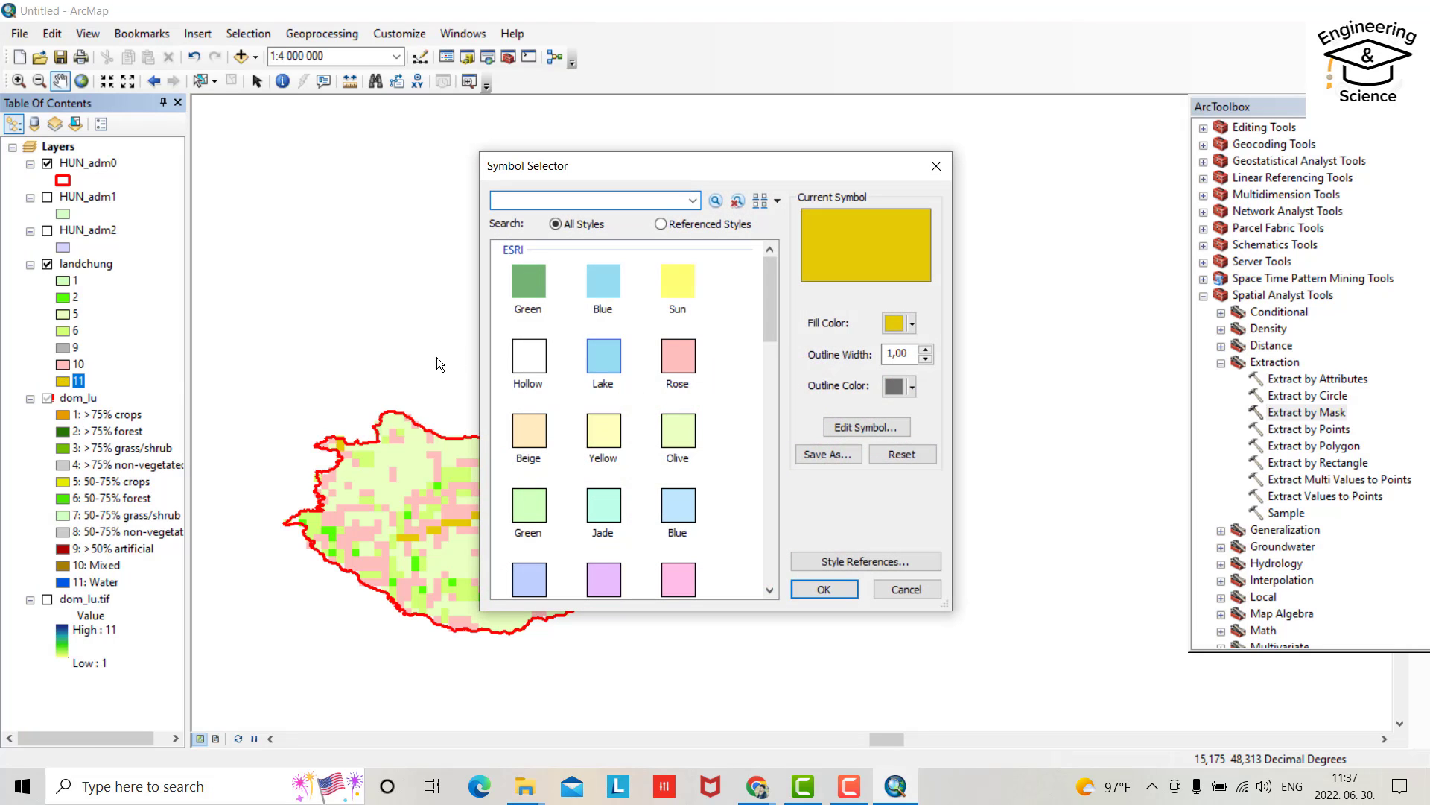
left_click(603, 360)
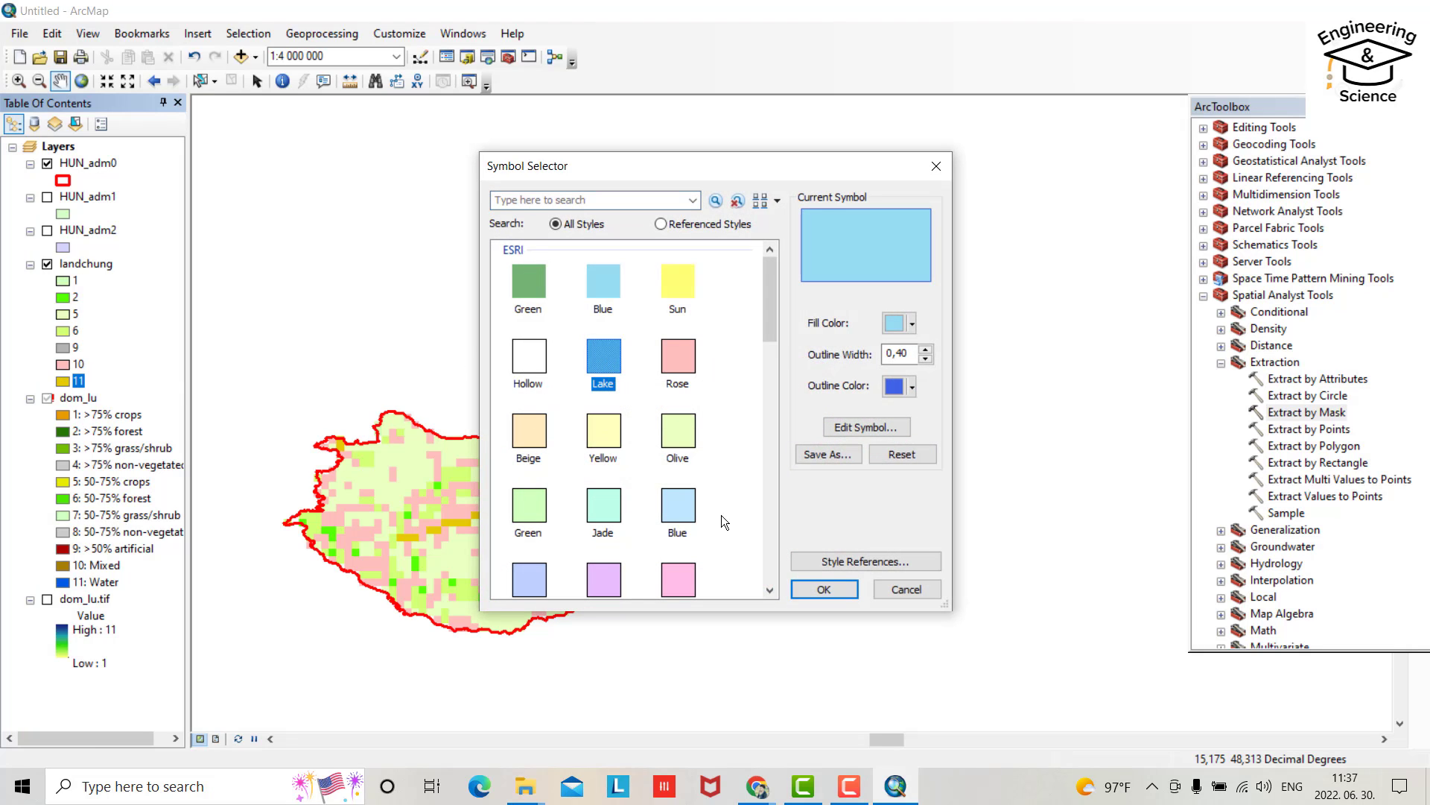
left_click(822, 590)
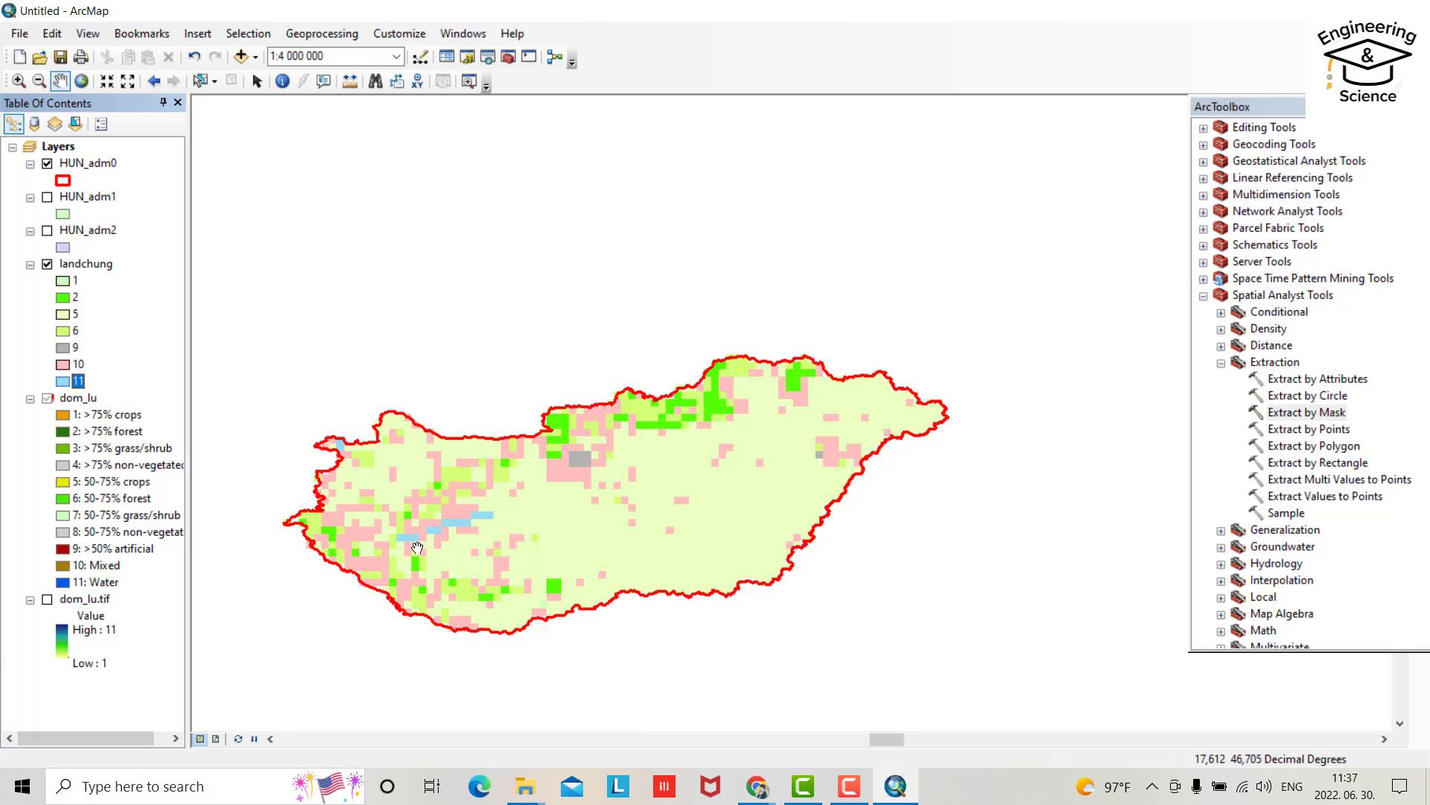
Step: Add the National Geographic basemap through Add Data > Add Basemap
left_click(254, 57)
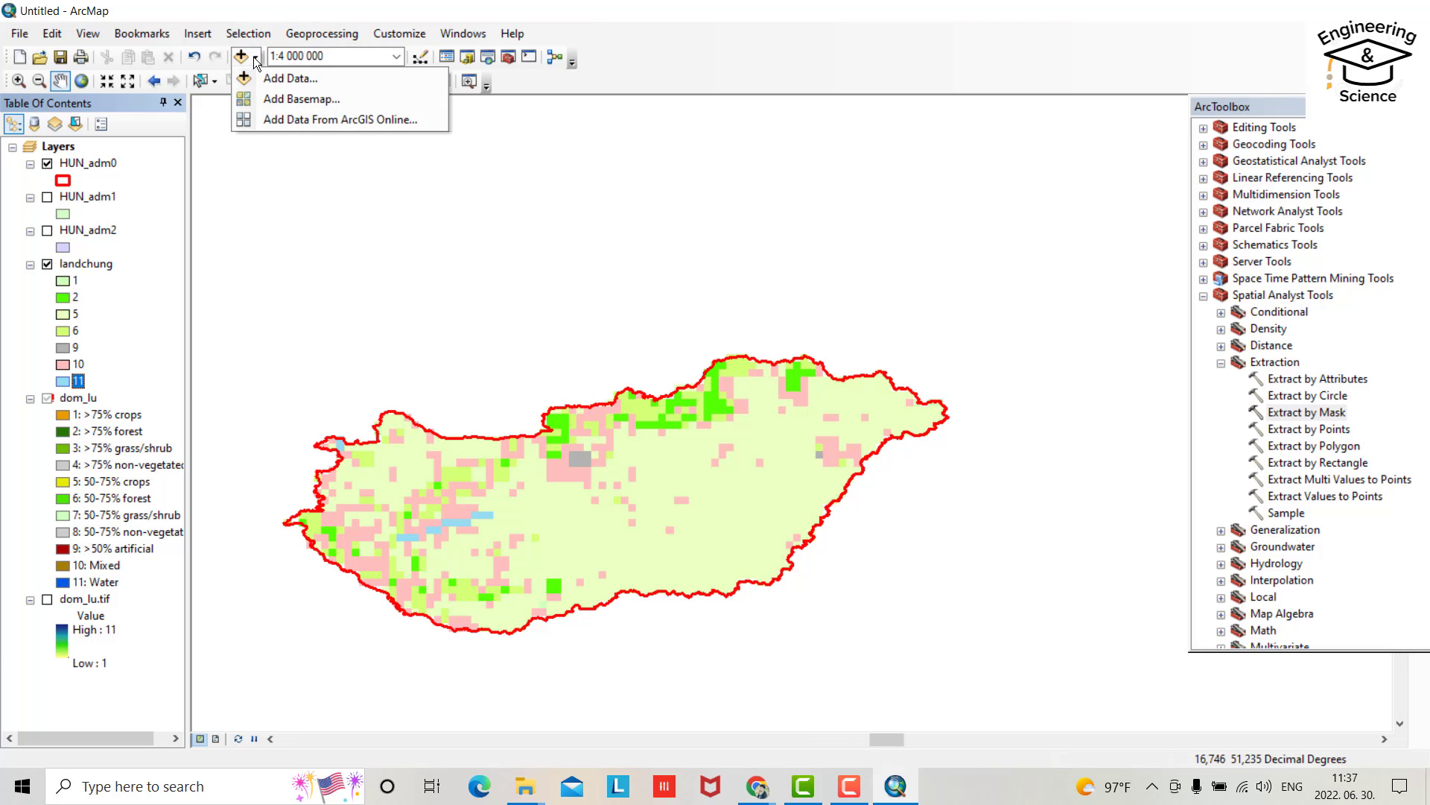
left_click(283, 98)
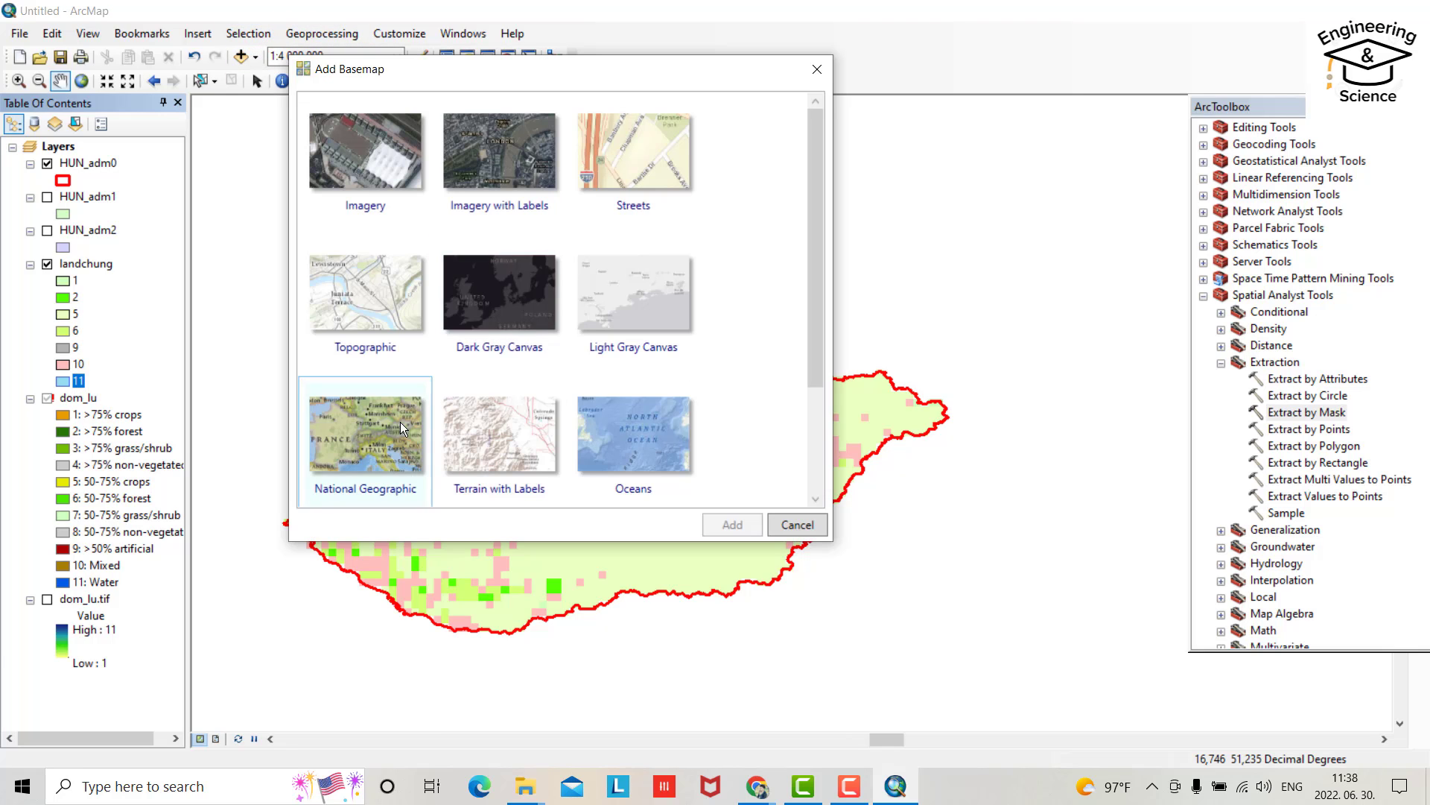
left_click(365, 438)
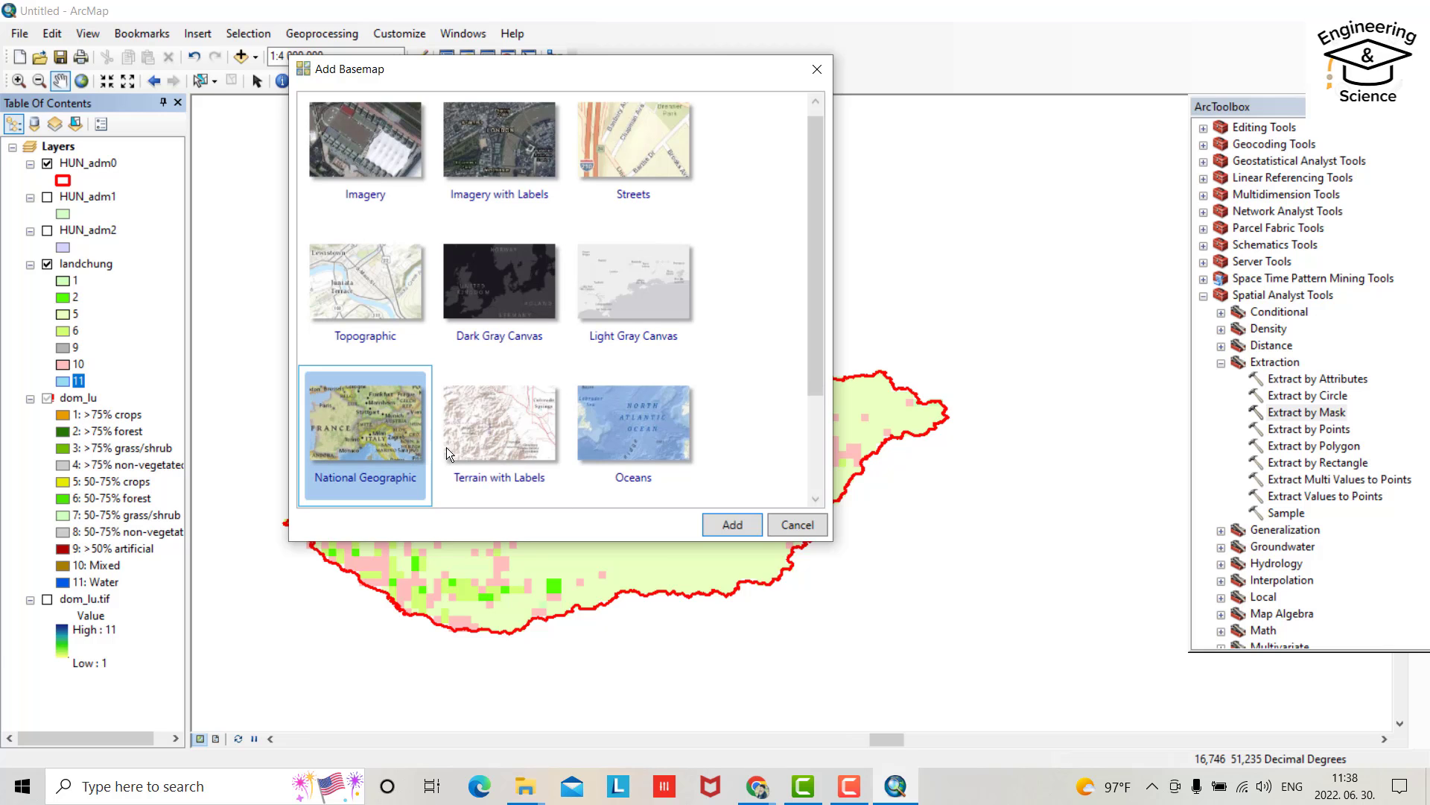
left_click(732, 524)
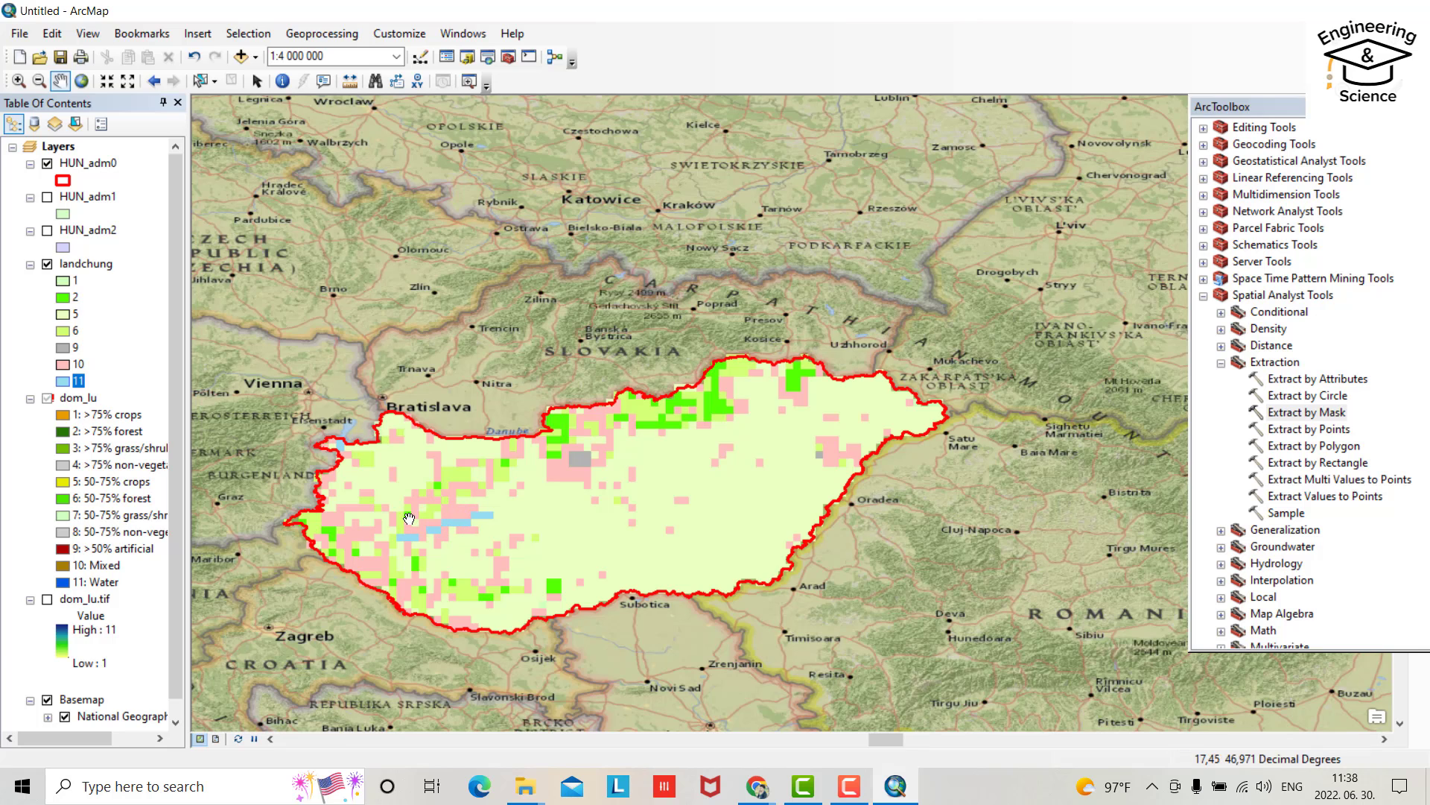
Step: Briefly toggle landchung, hide the basemap, and turn on the HUN_adm1 county boundaries
left_click(47, 262)
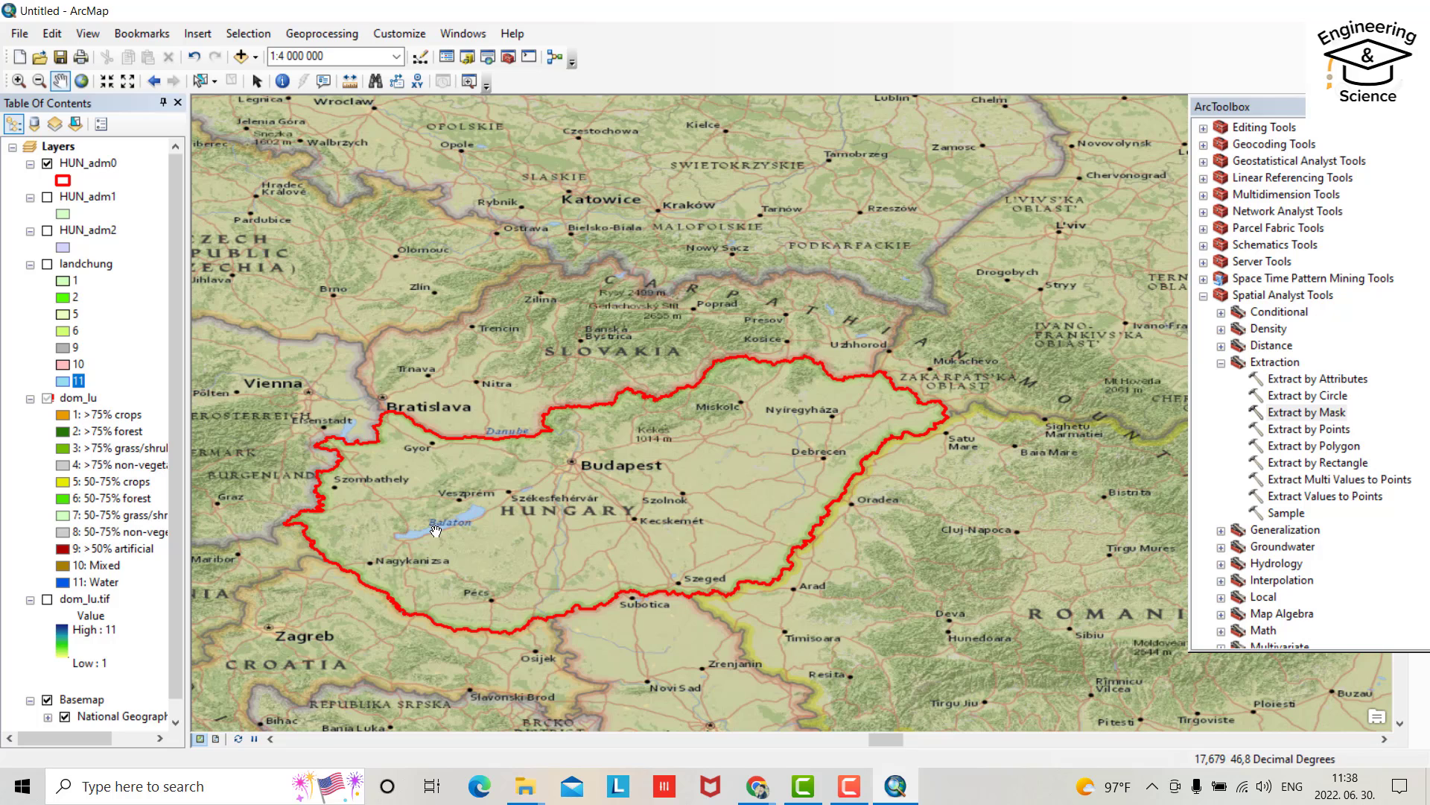
left_click(46, 263)
left_click(46, 699)
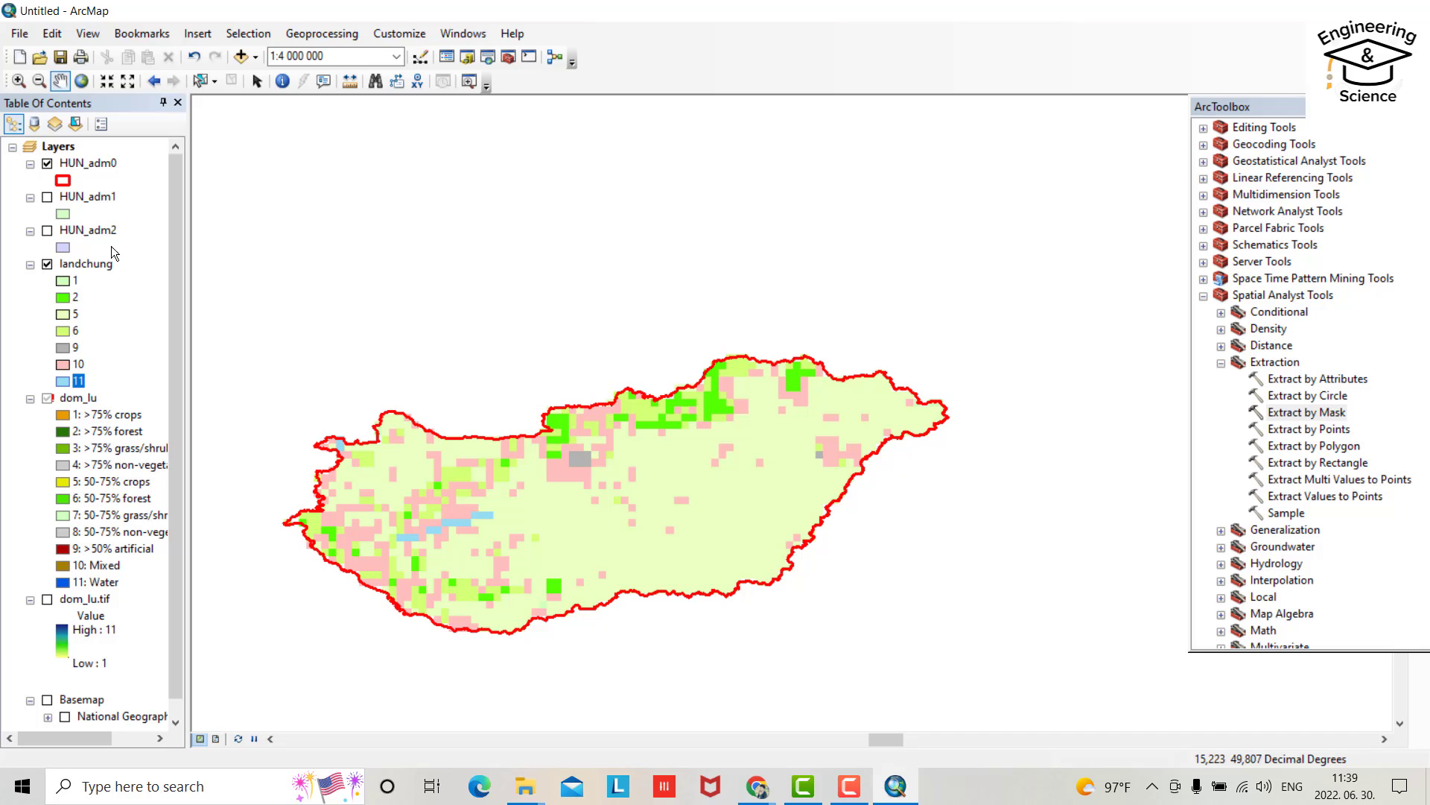
left_click(47, 197)
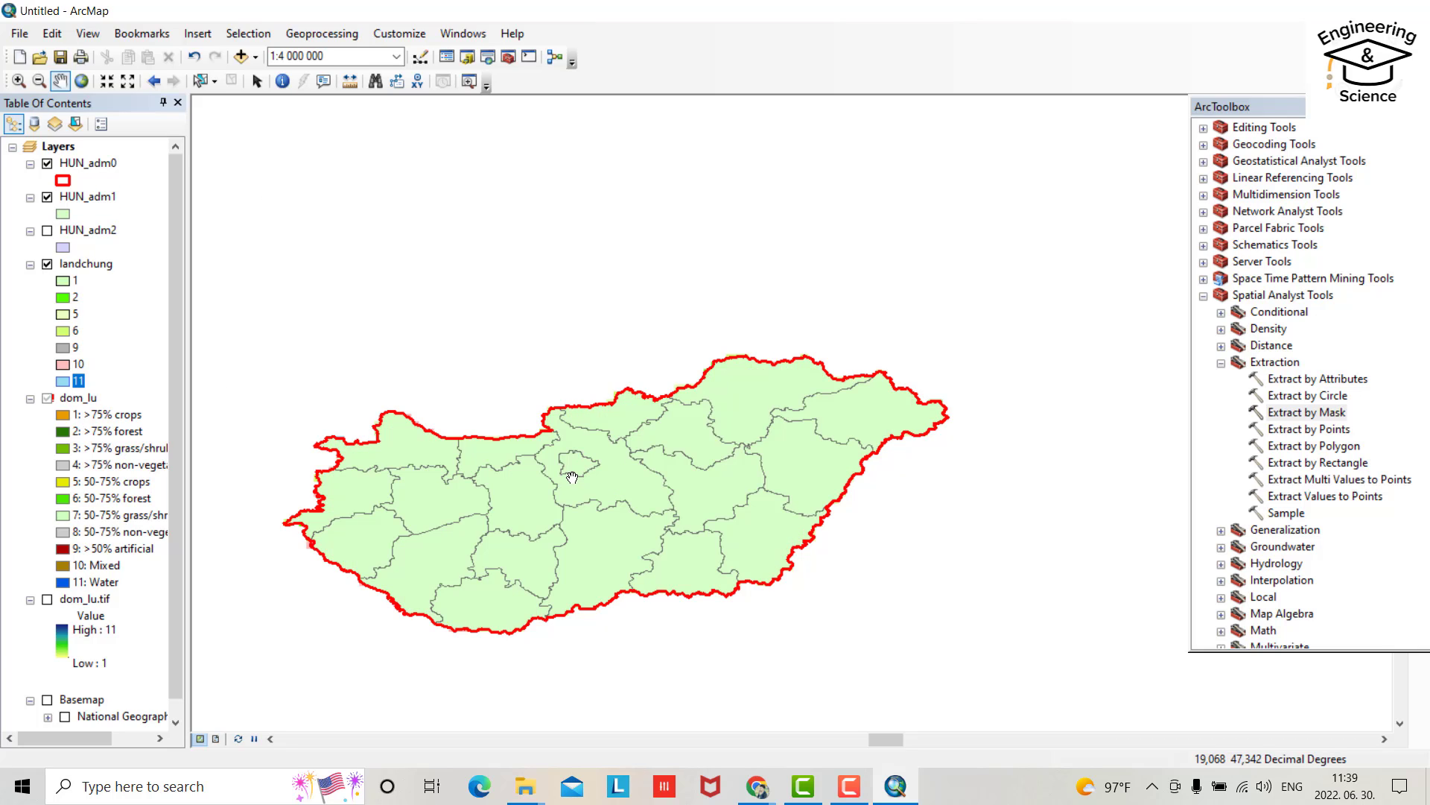
Step: Select the Budapest record in the HUN_adm1 attribute table, then close the table
right_click(69, 194)
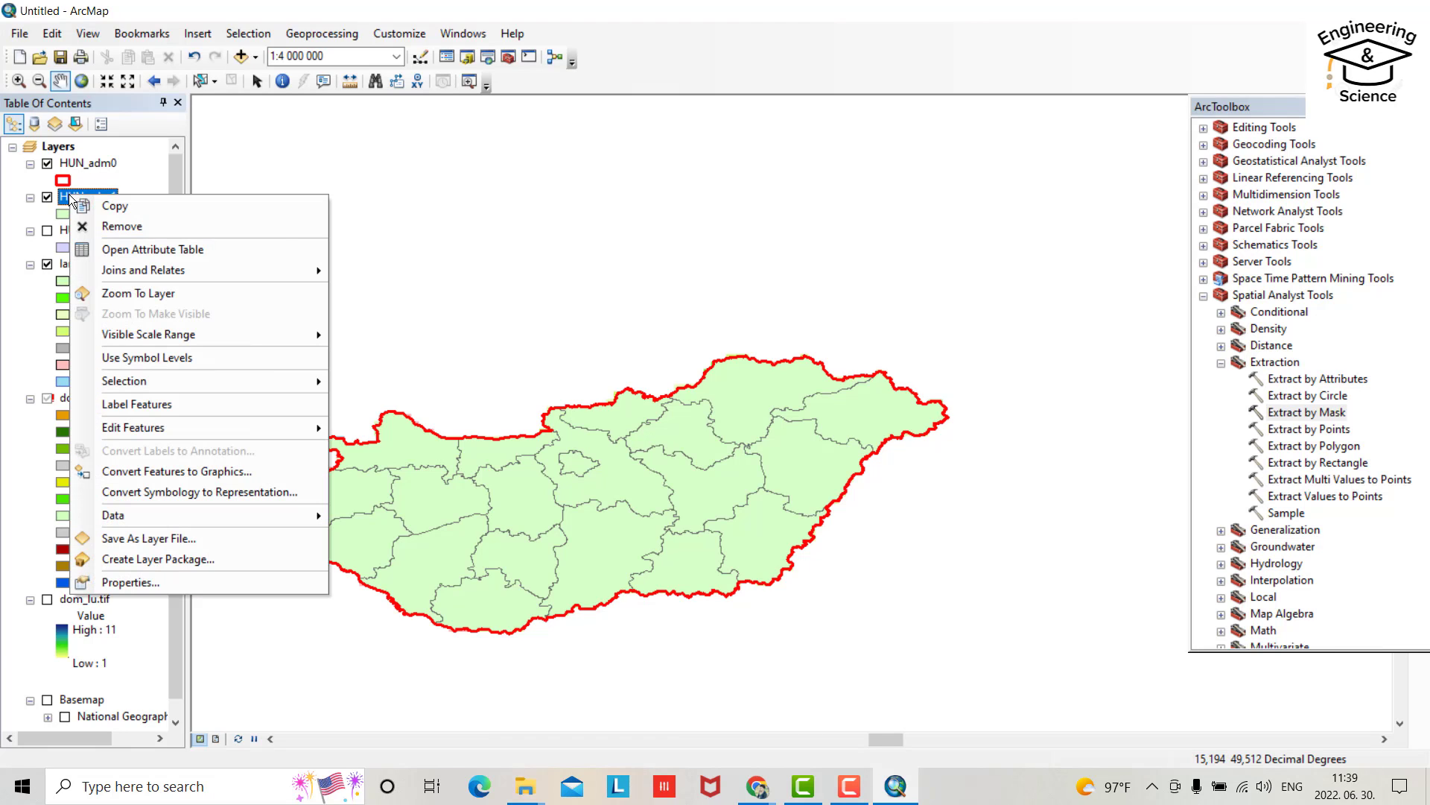
left_click(109, 248)
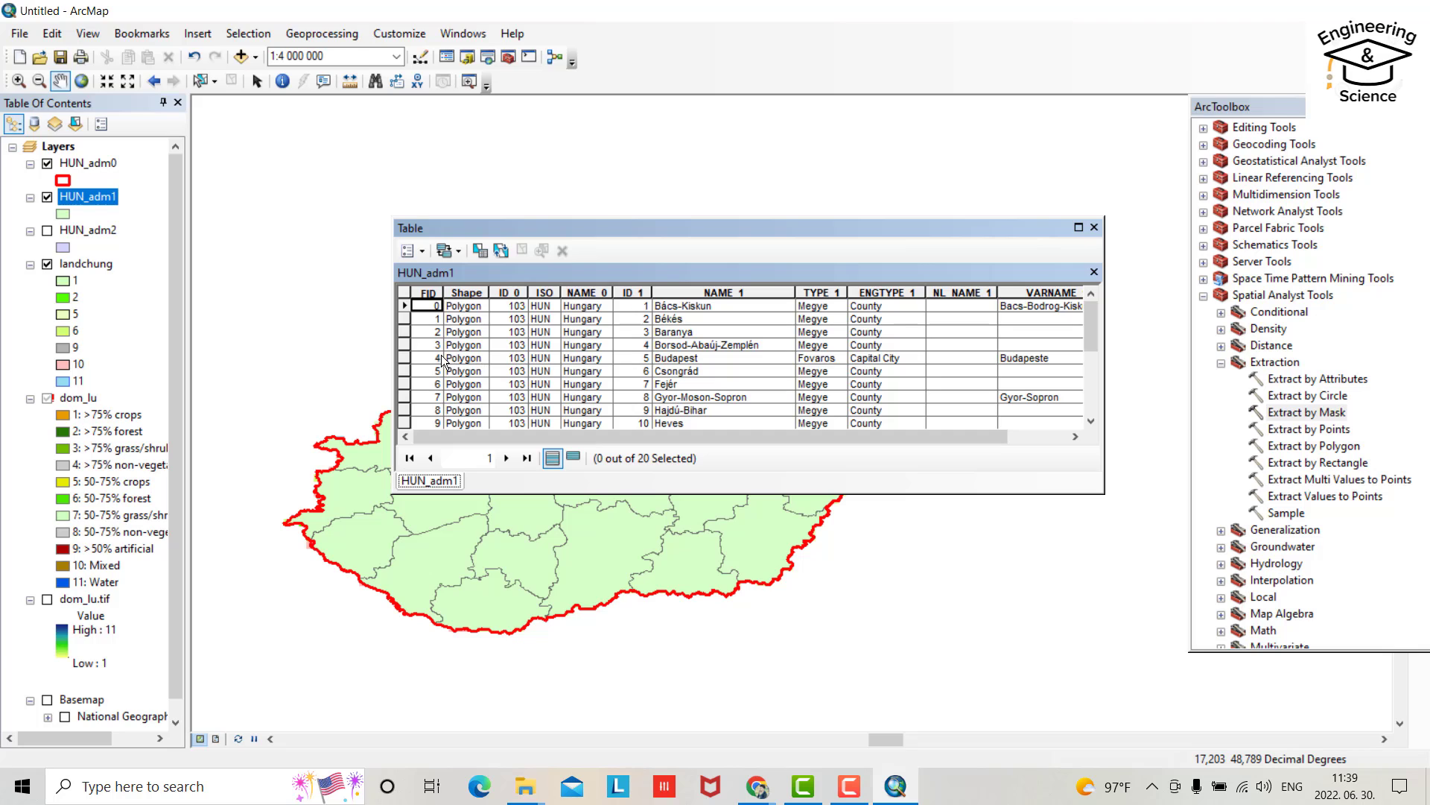
left_click(406, 358)
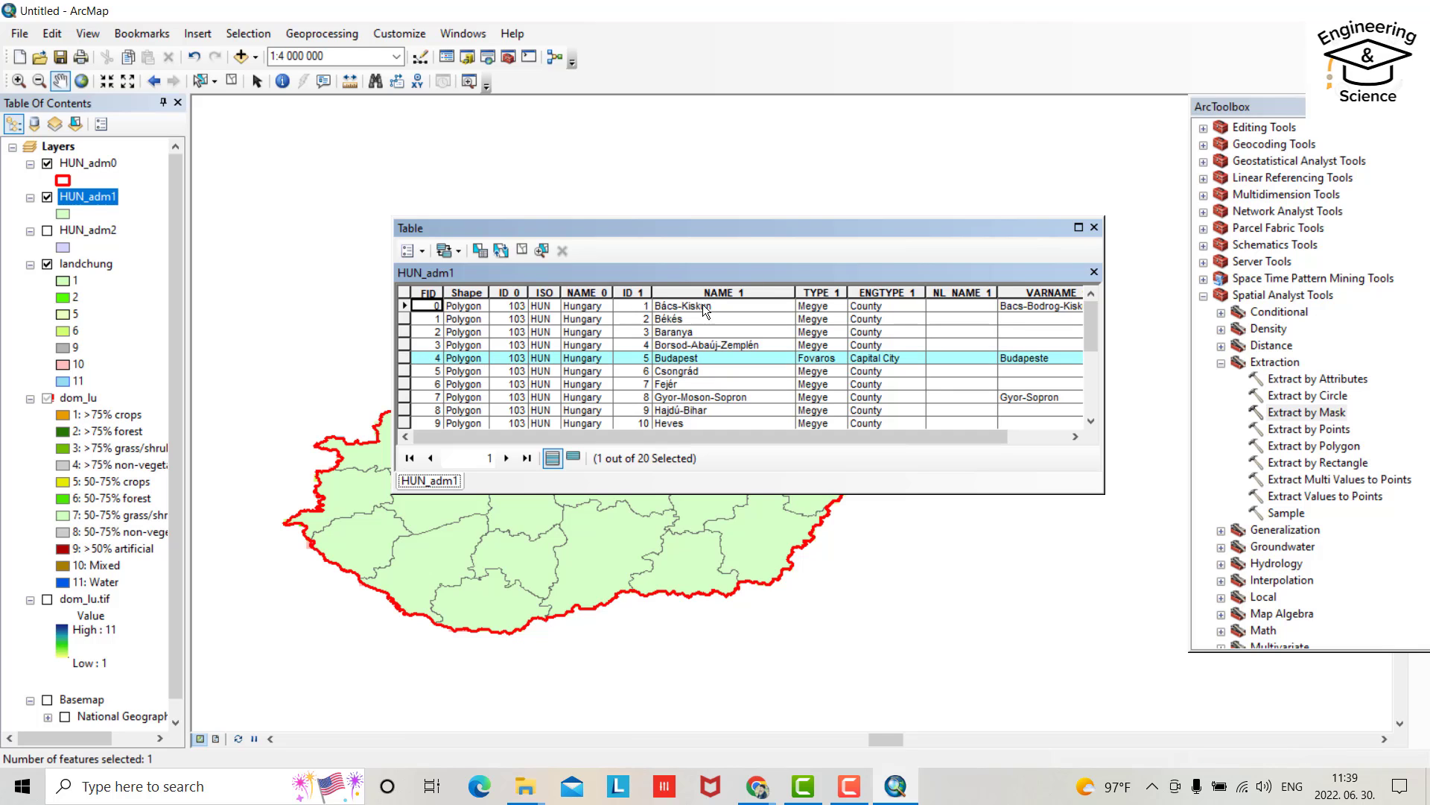
left_click_drag(842, 230, 566, 570)
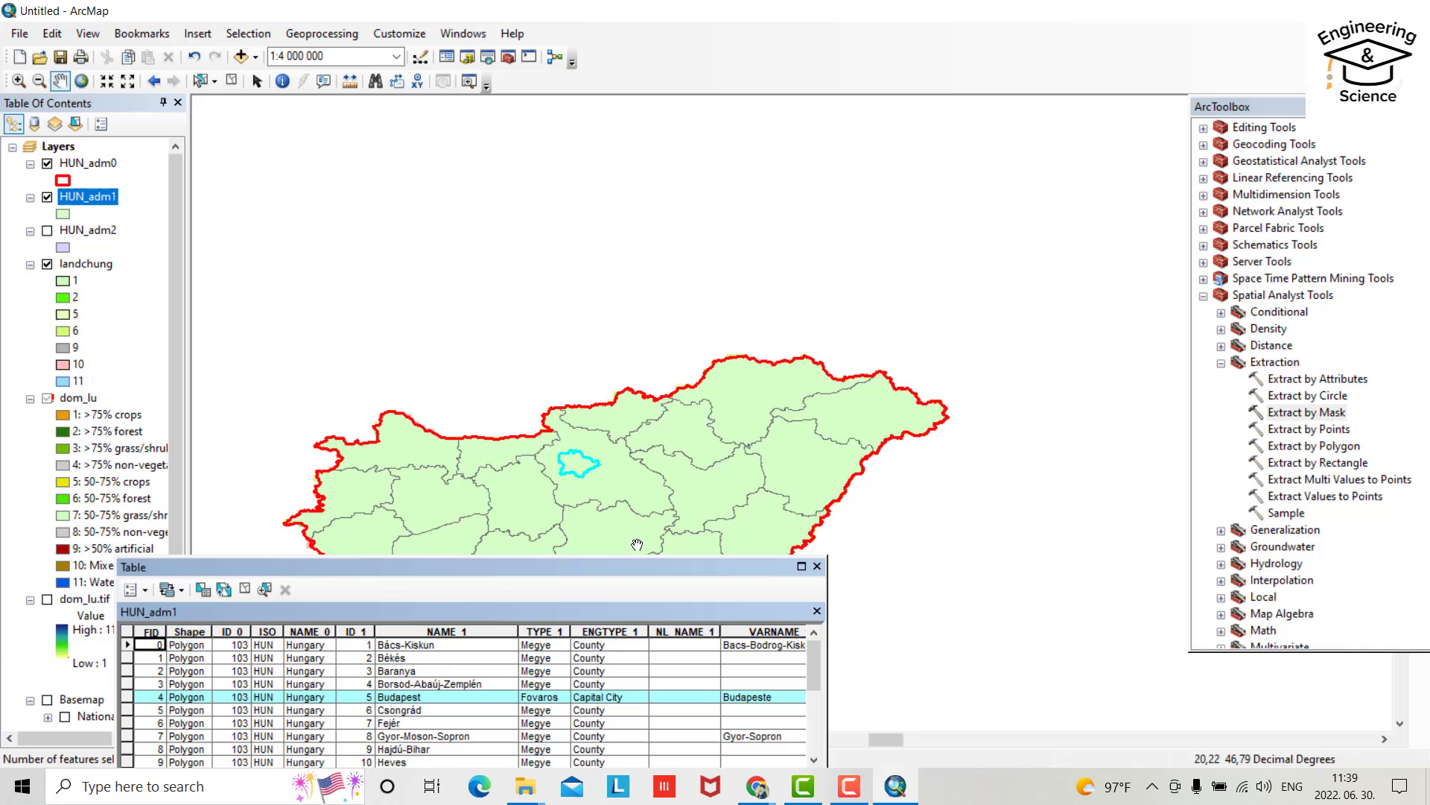
left_click(818, 566)
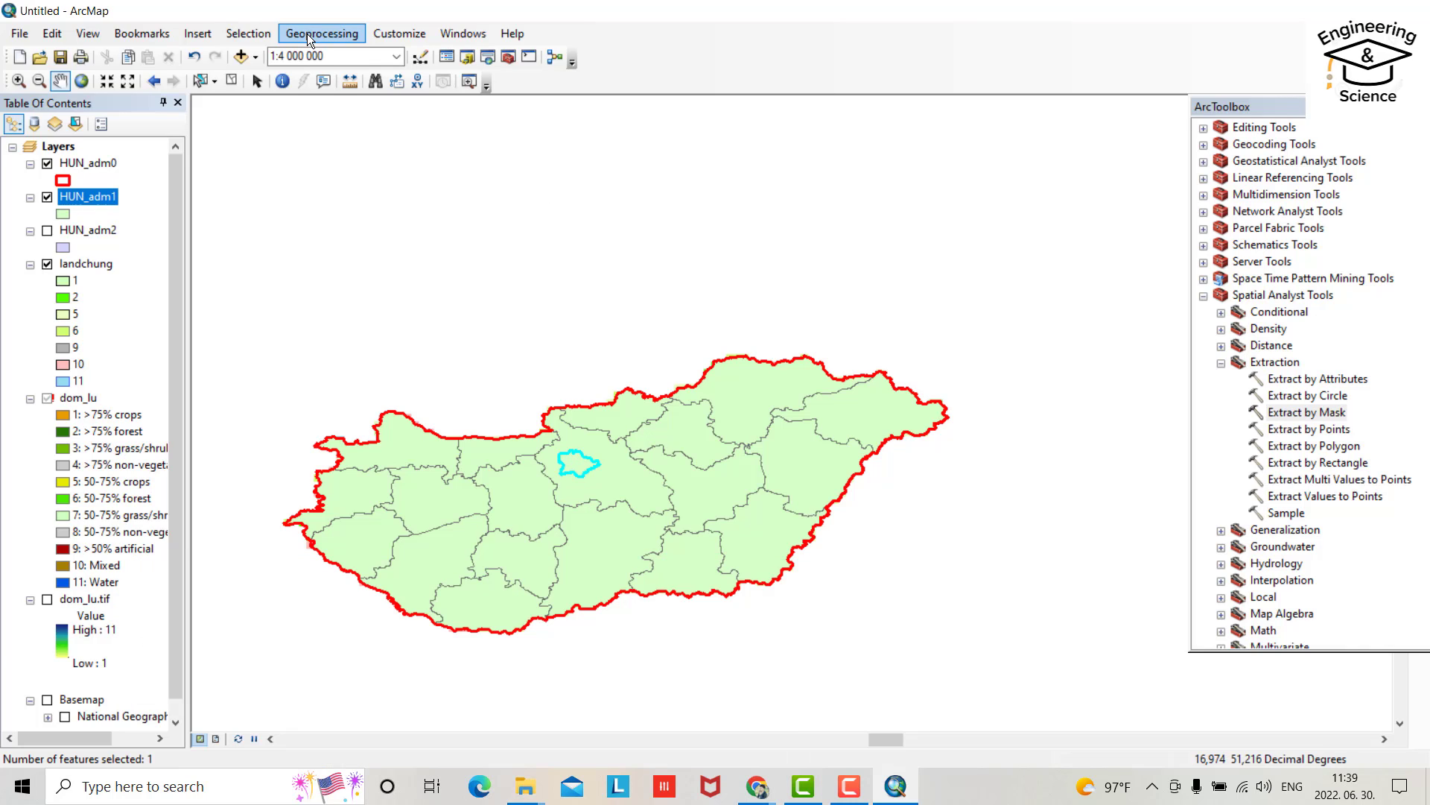
Step: Clip HUN_adm1 by its selected Budapest feature into a new output named Budapest
left_click(350, 38)
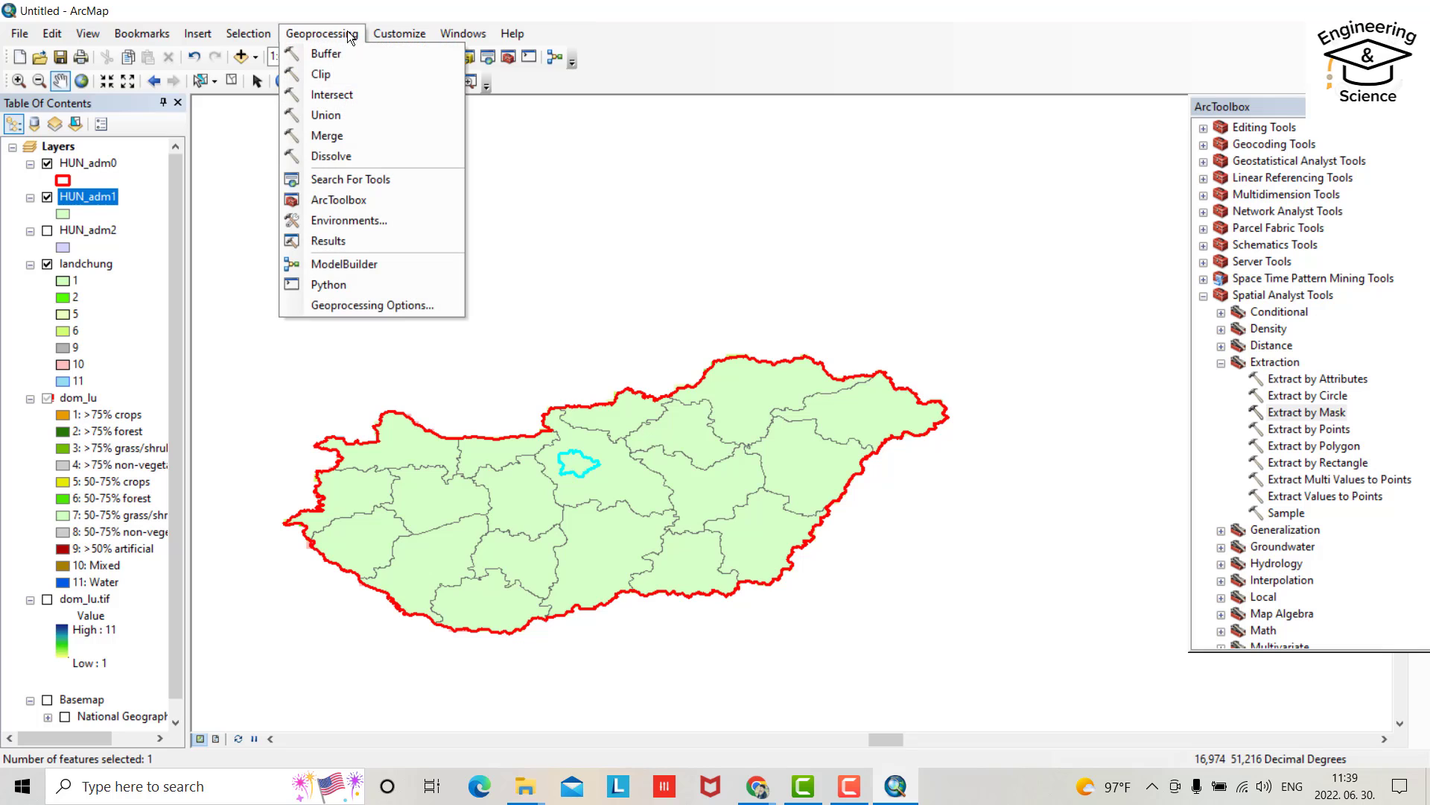
left_click(328, 74)
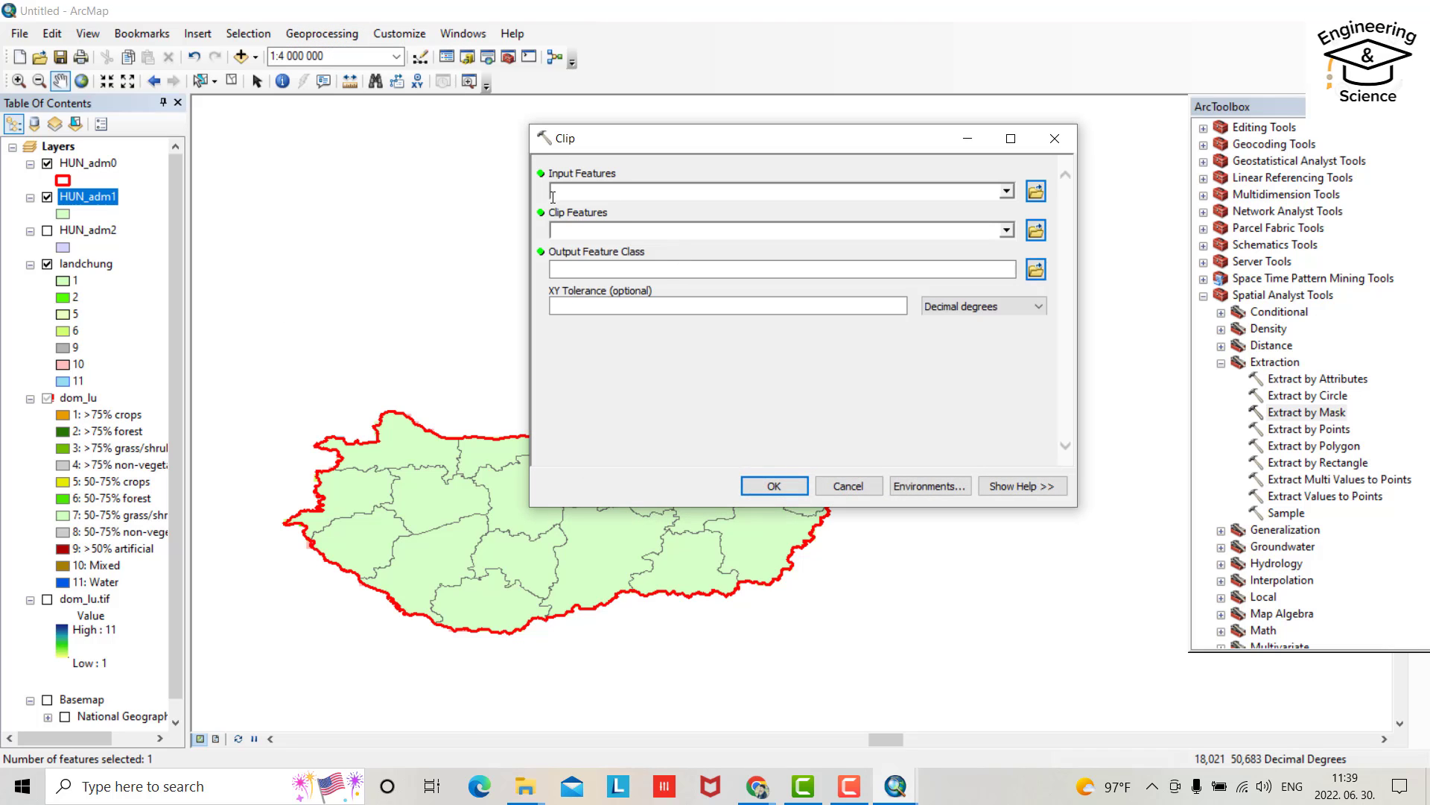
left_click_drag(98, 198, 582, 195)
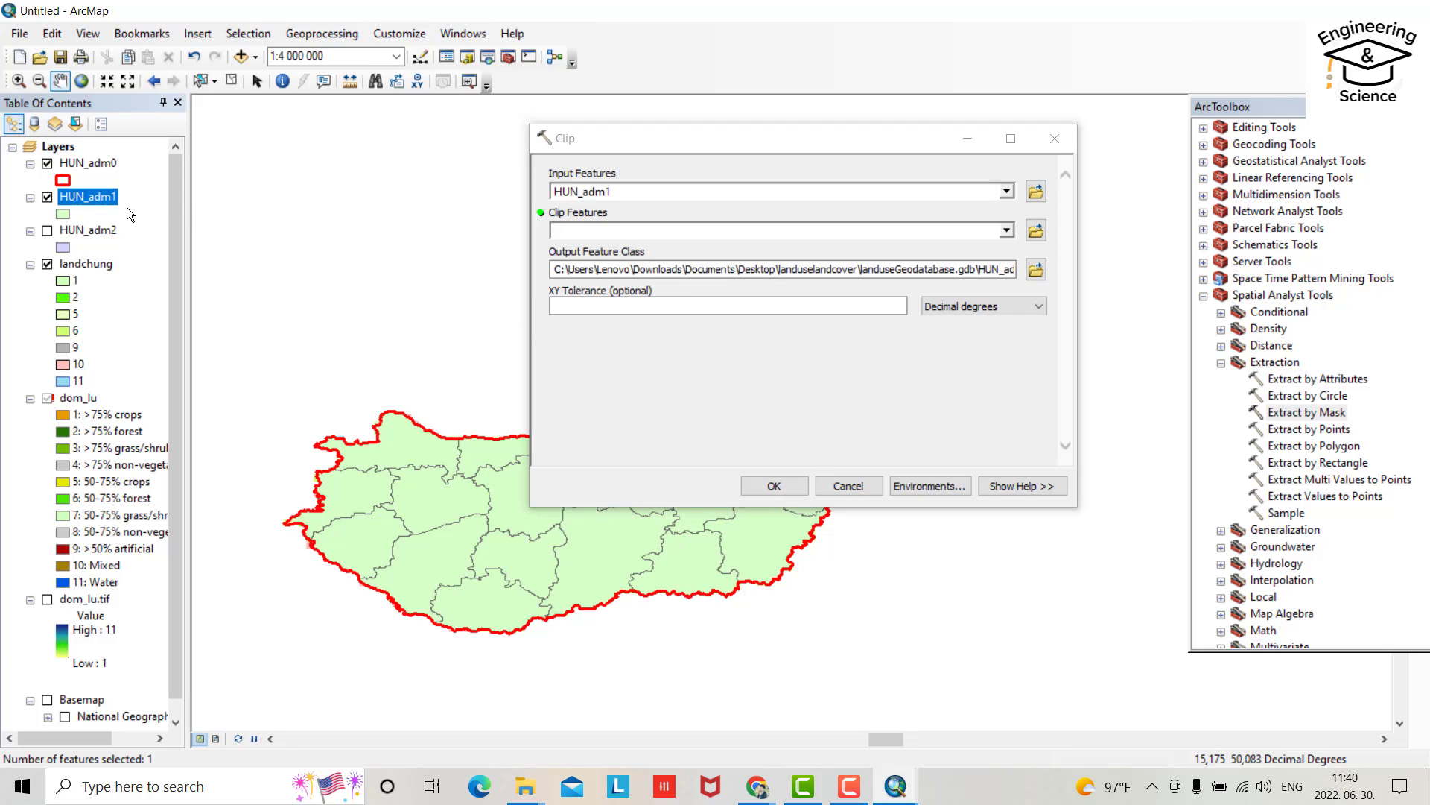
left_click_drag(89, 195, 581, 232)
left_click(1036, 268)
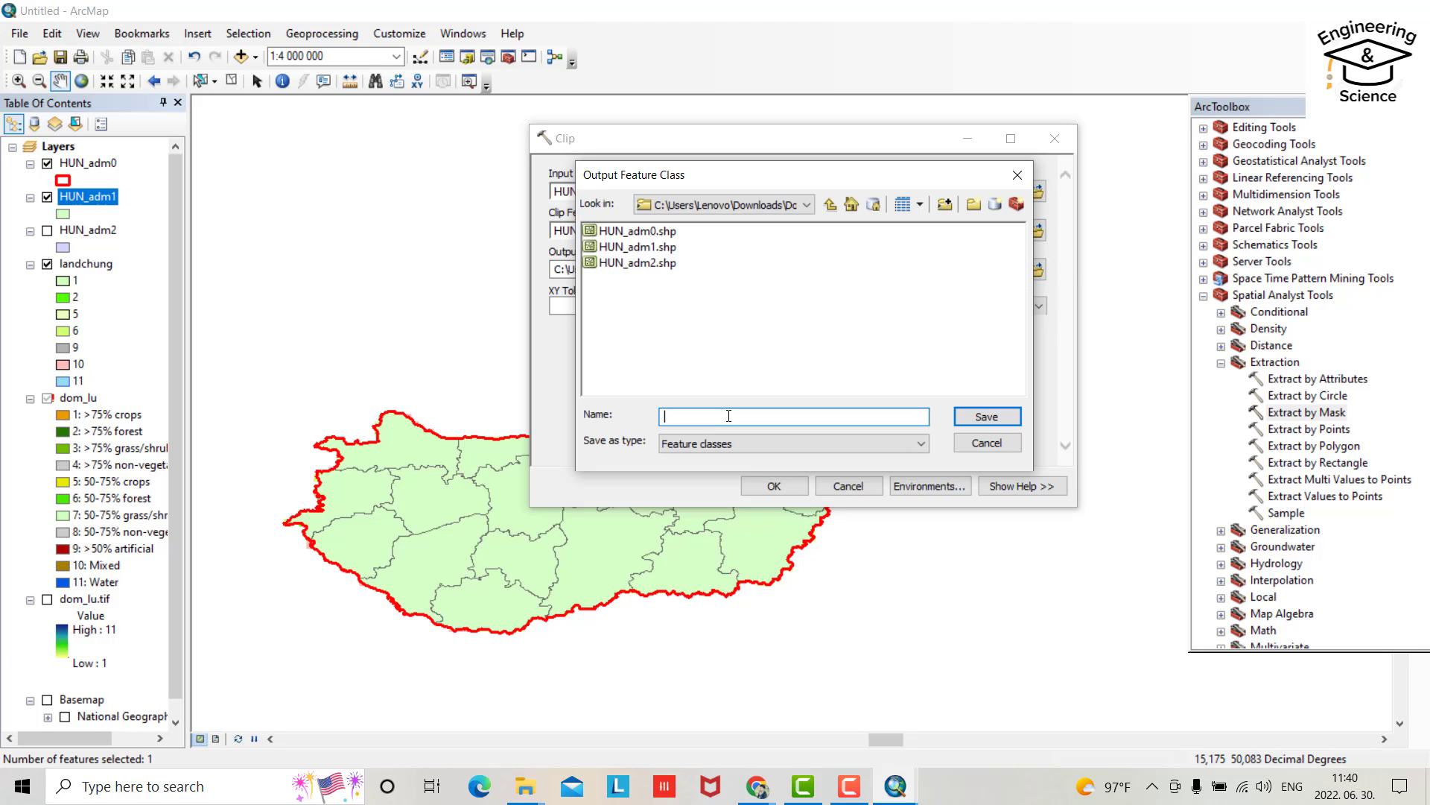
type("Budapest")
left_click(971, 415)
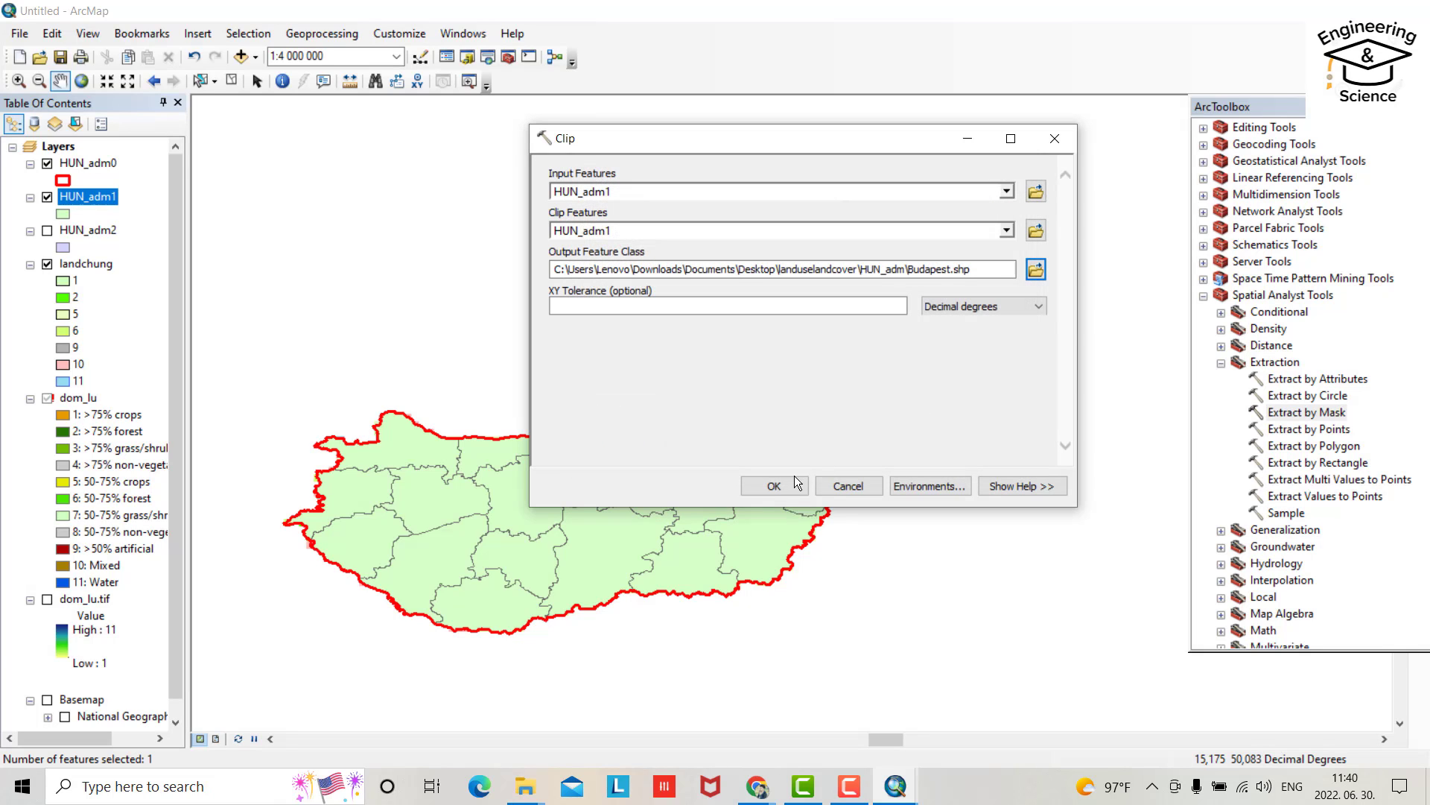
left_click(773, 485)
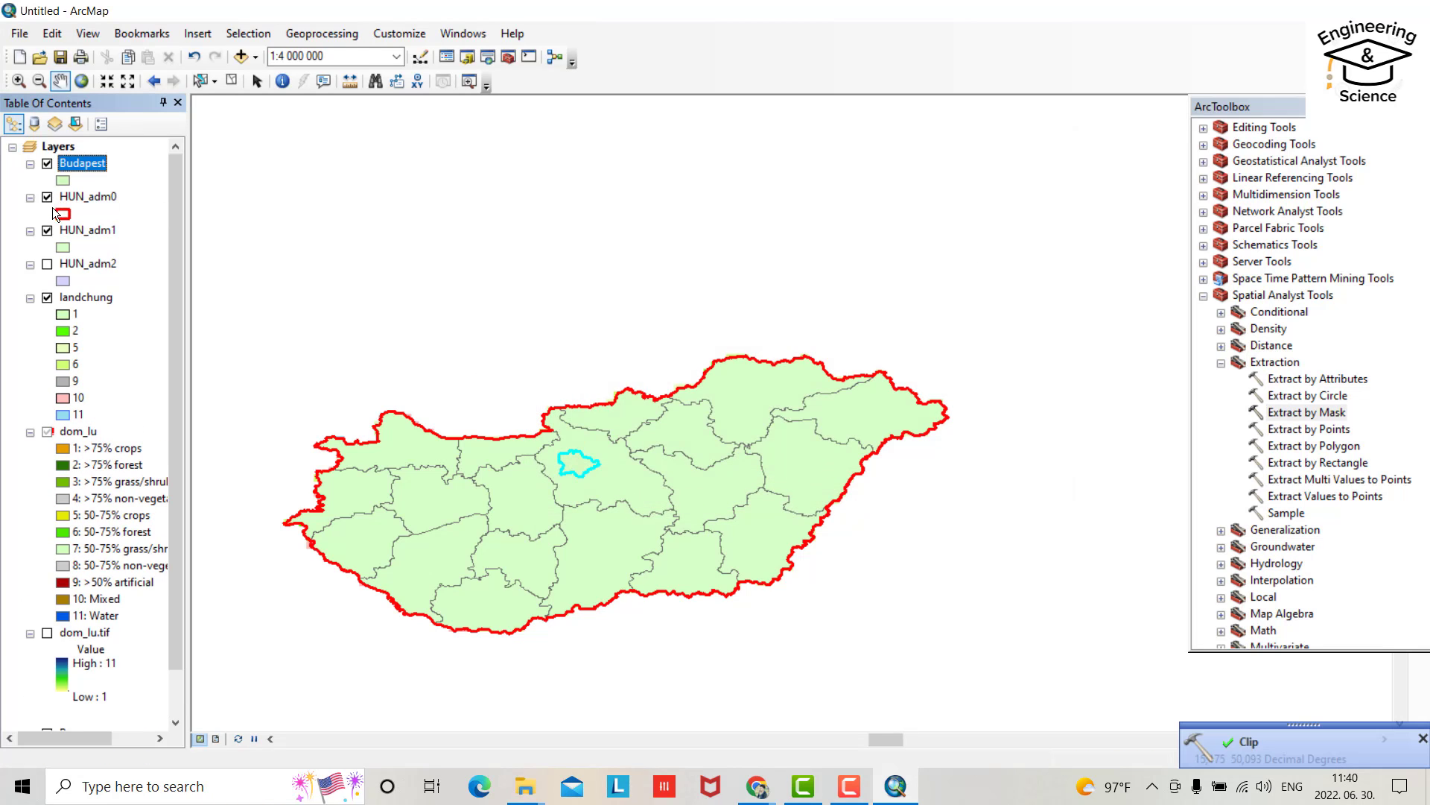
Step: Hide HUN_adm1 and zoom the map to the Budapest layer
left_click(46, 231)
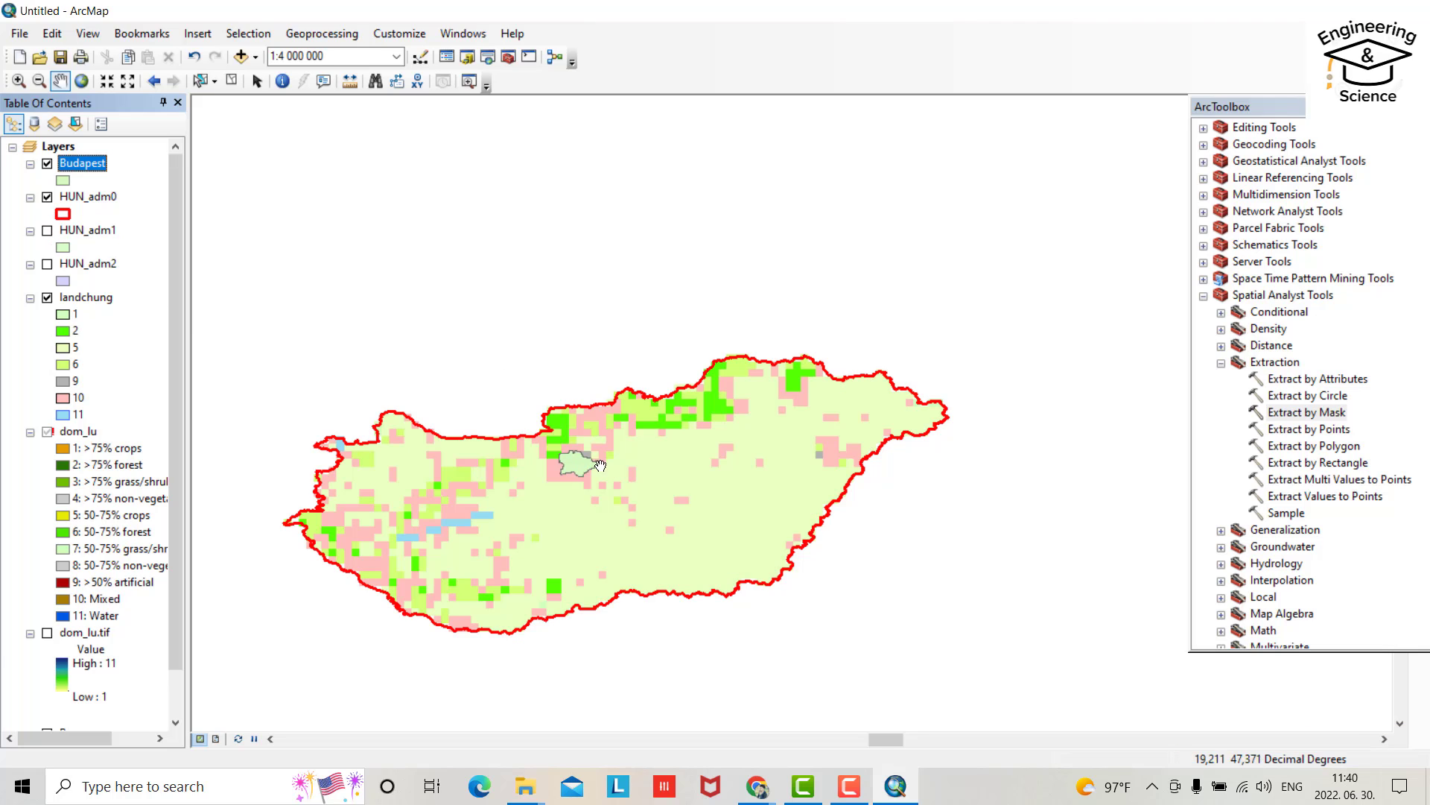
right_click(64, 159)
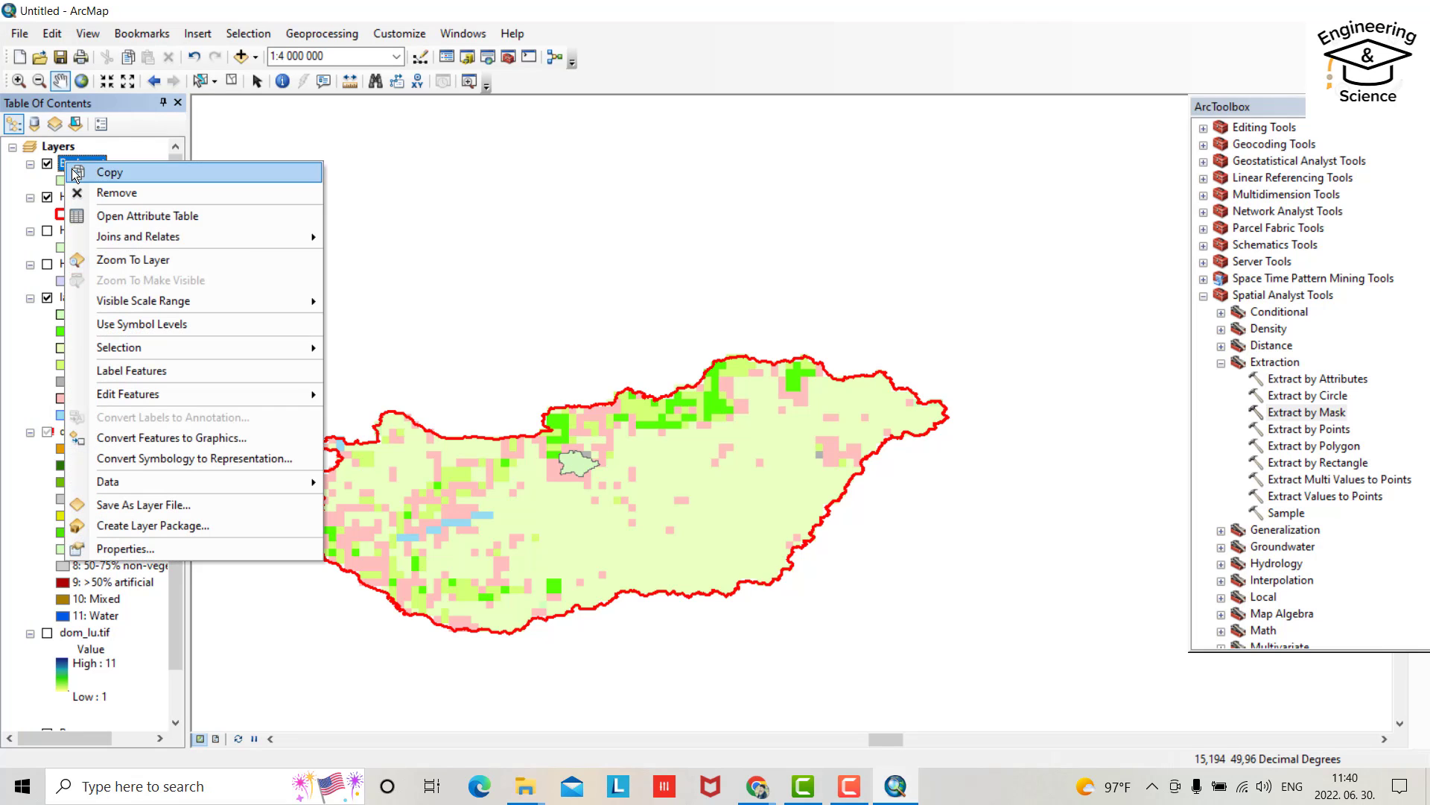
left_click(112, 259)
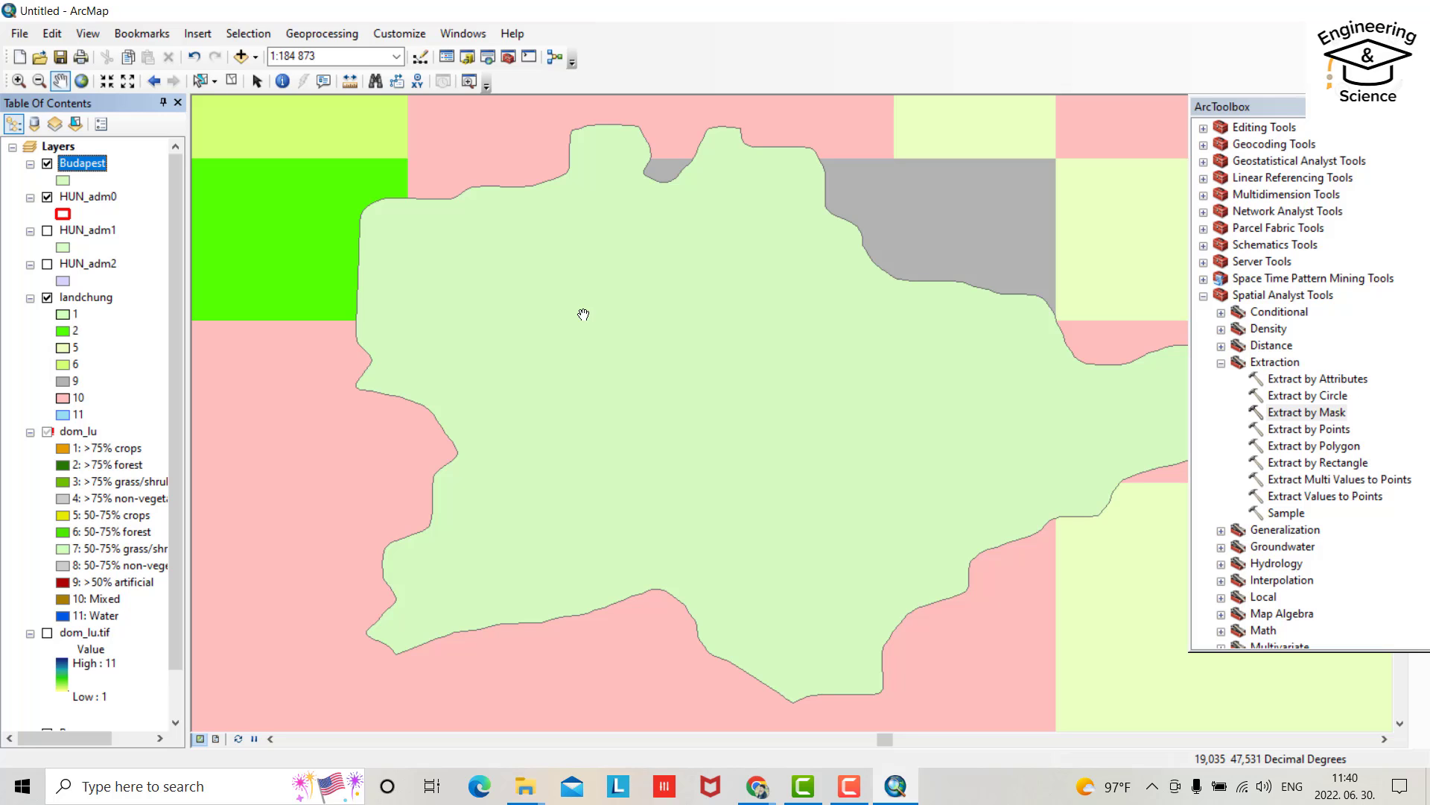
Step: Restyle Budapest as a hollow polygon with a red outline of width 2
left_click(63, 181)
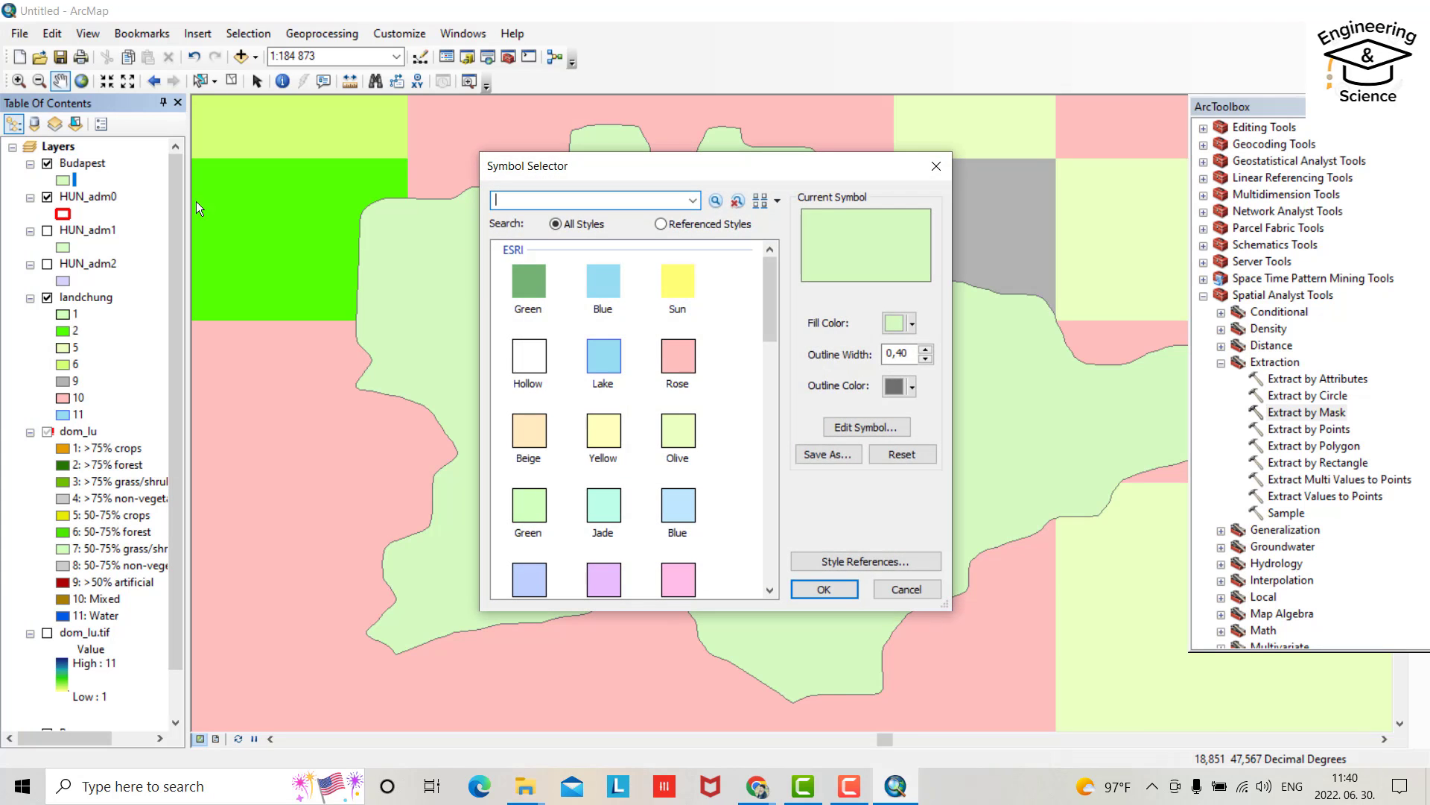
left_click(529, 357)
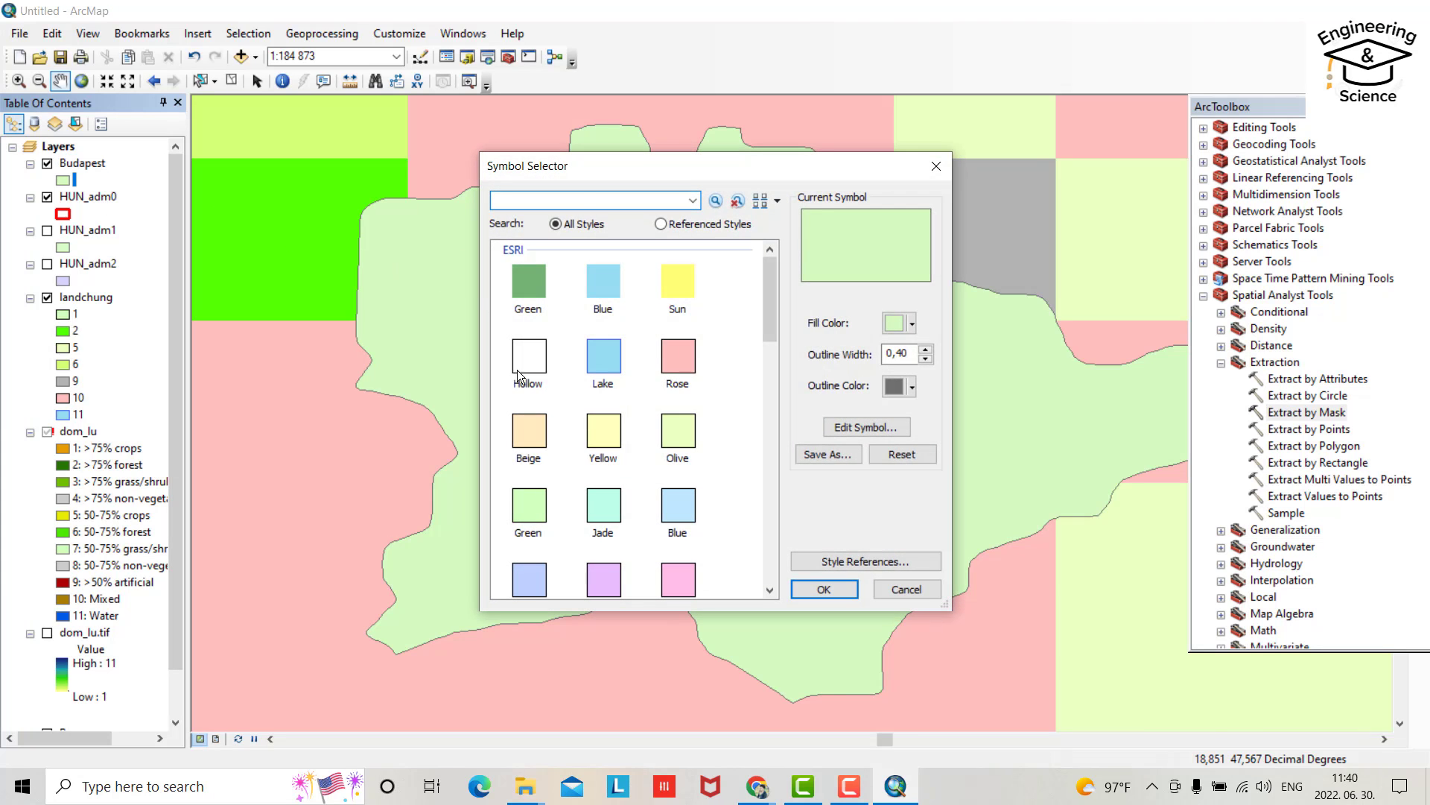
left_click(913, 385)
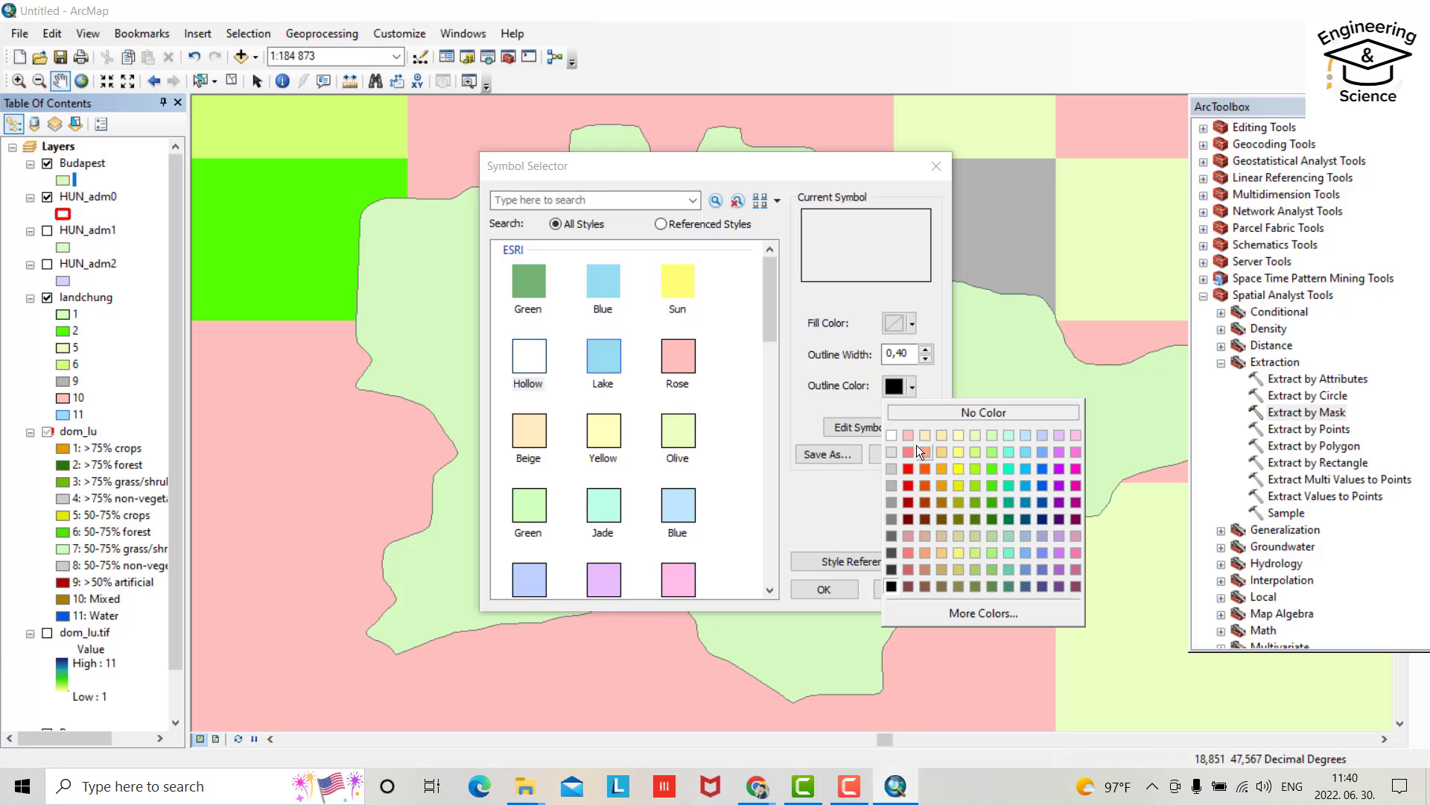
left_click(908, 468)
left_click(926, 352)
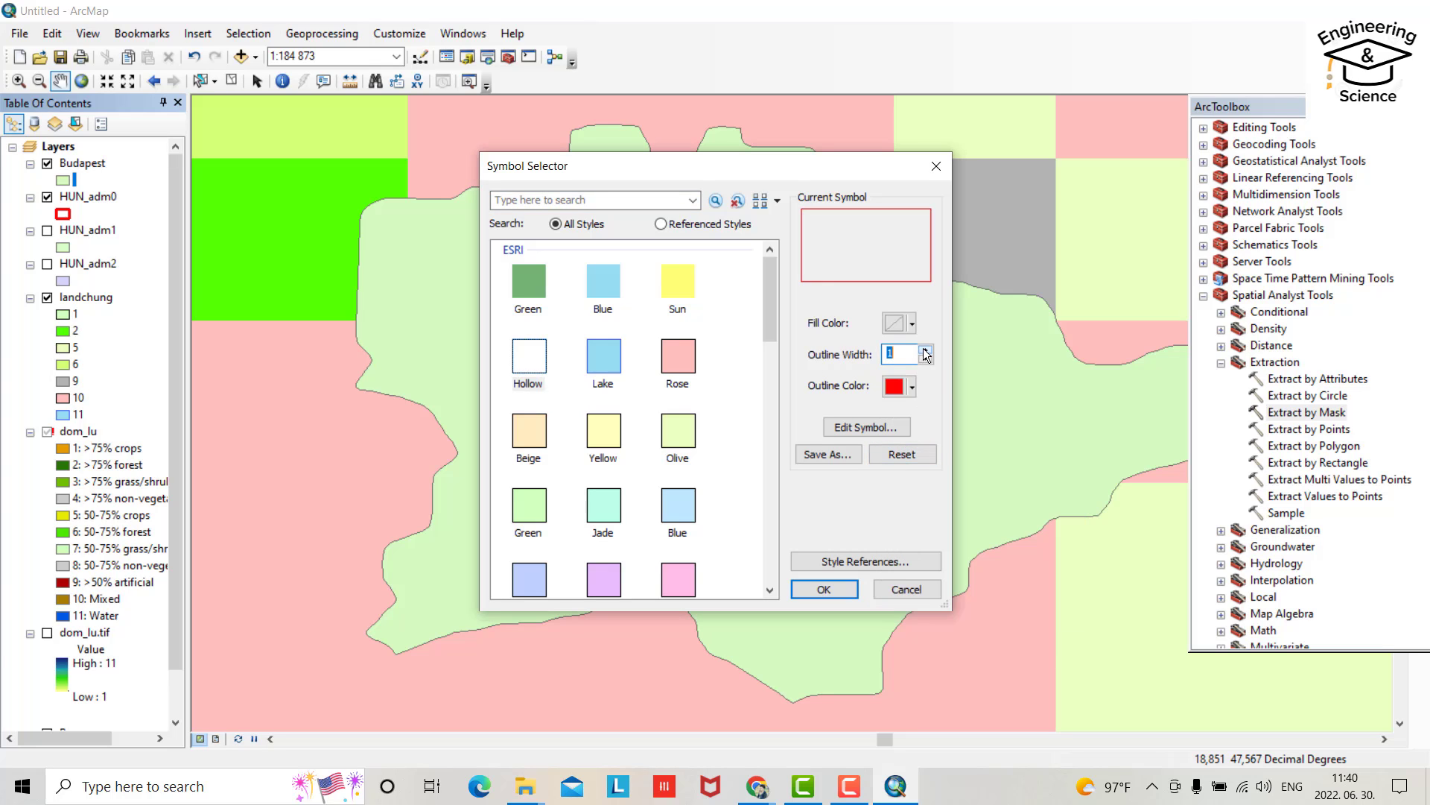
left_click(824, 589)
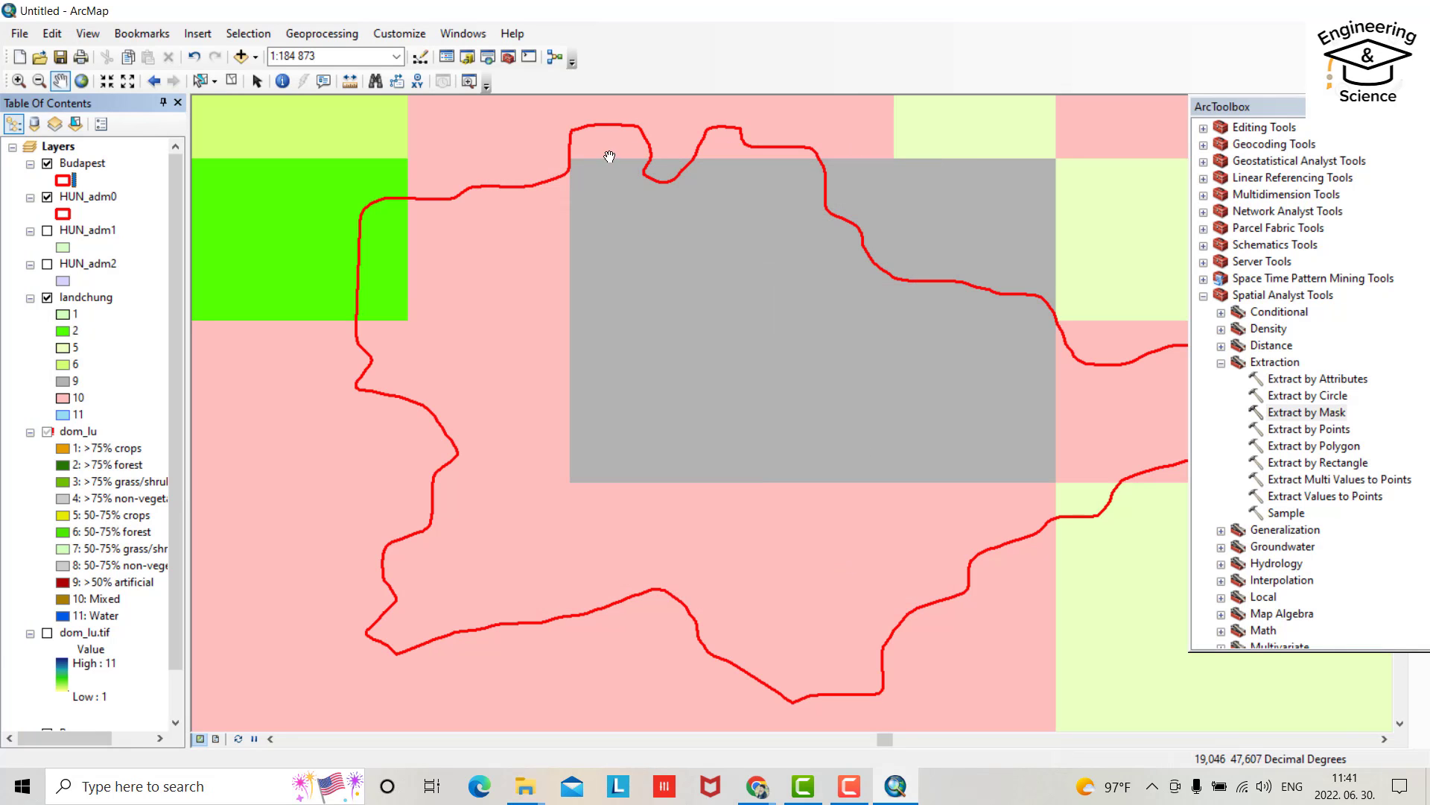
left_click(323, 34)
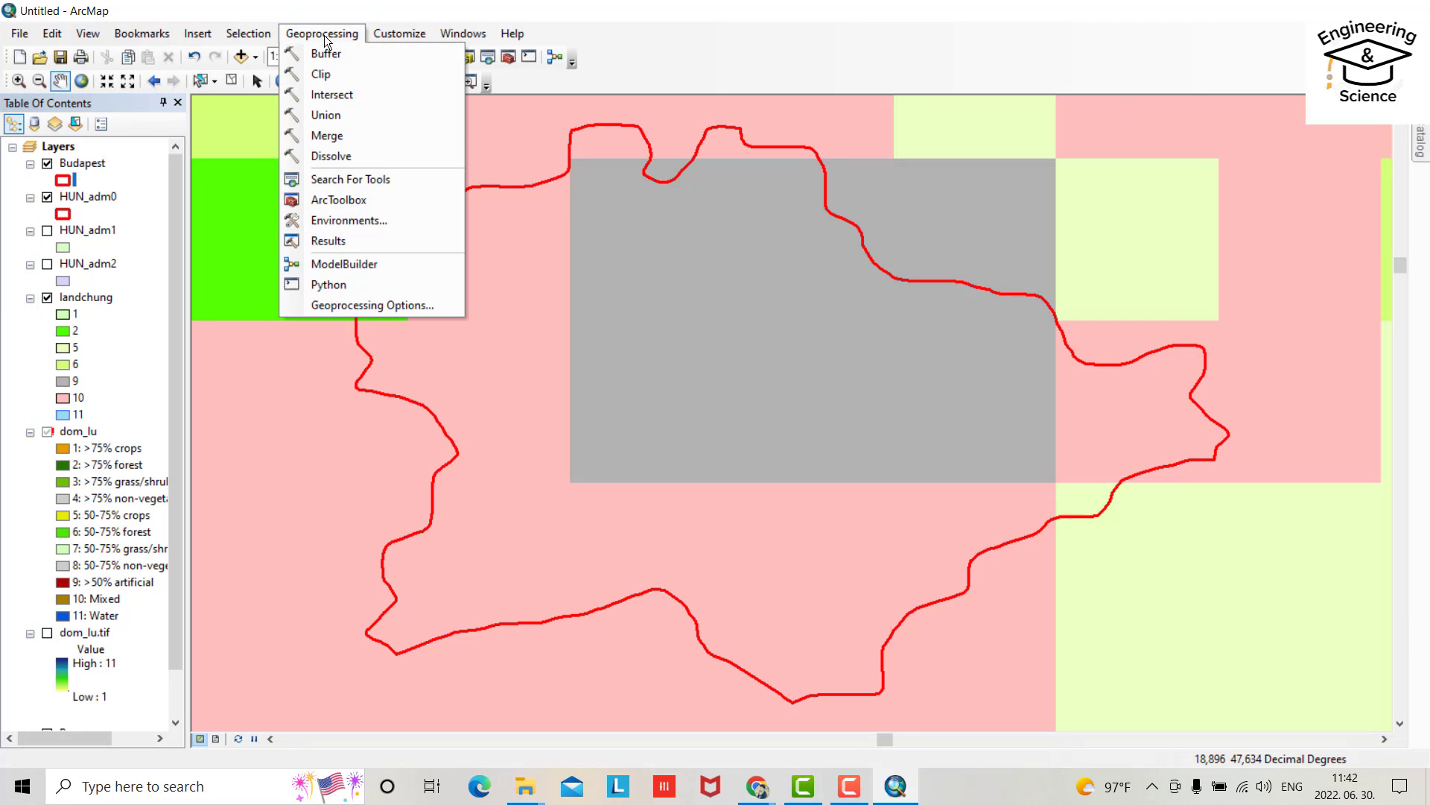
Step: Open Extract by Mask from the Spatial Analyst Tools in ArcToolbox
left_click(331, 201)
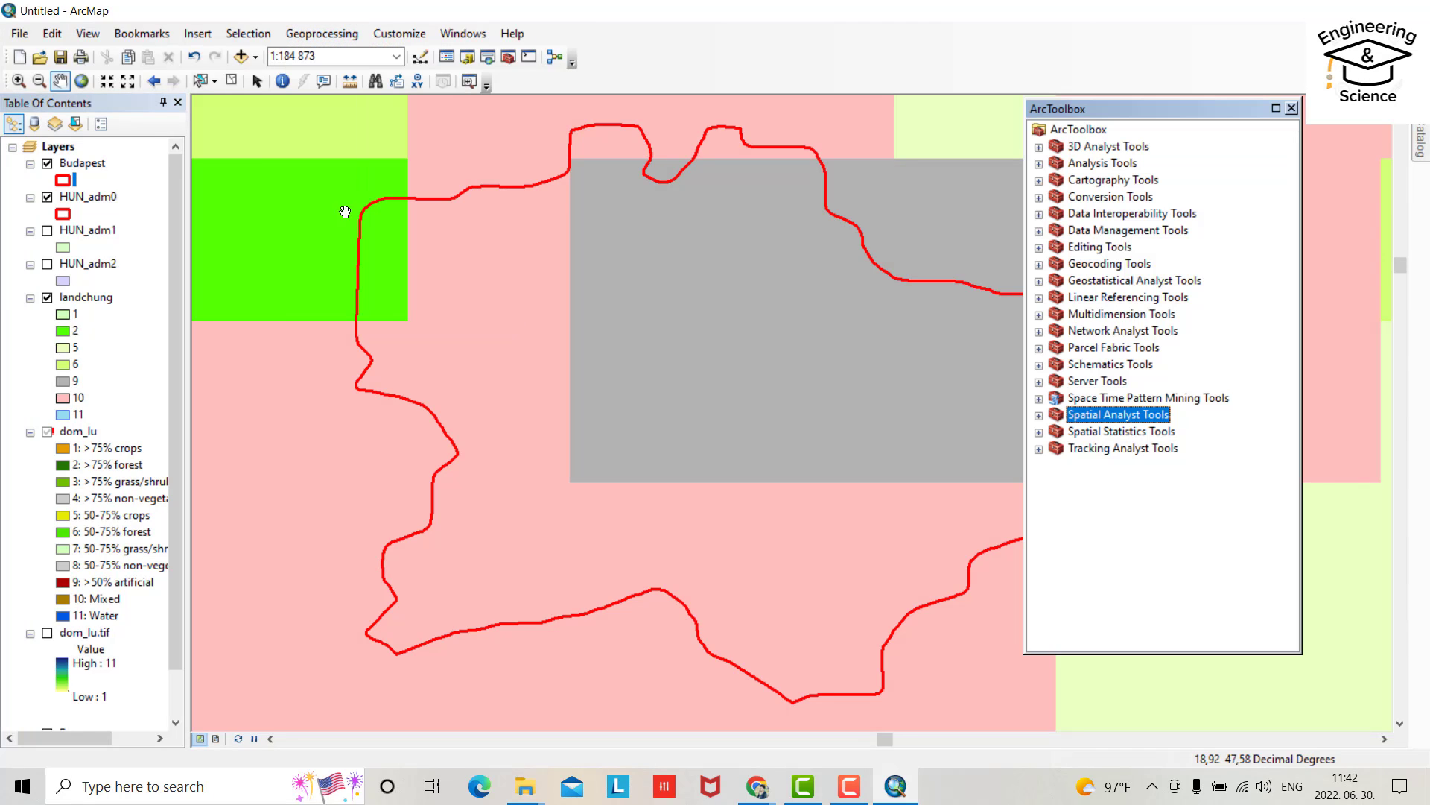
left_click(1039, 415)
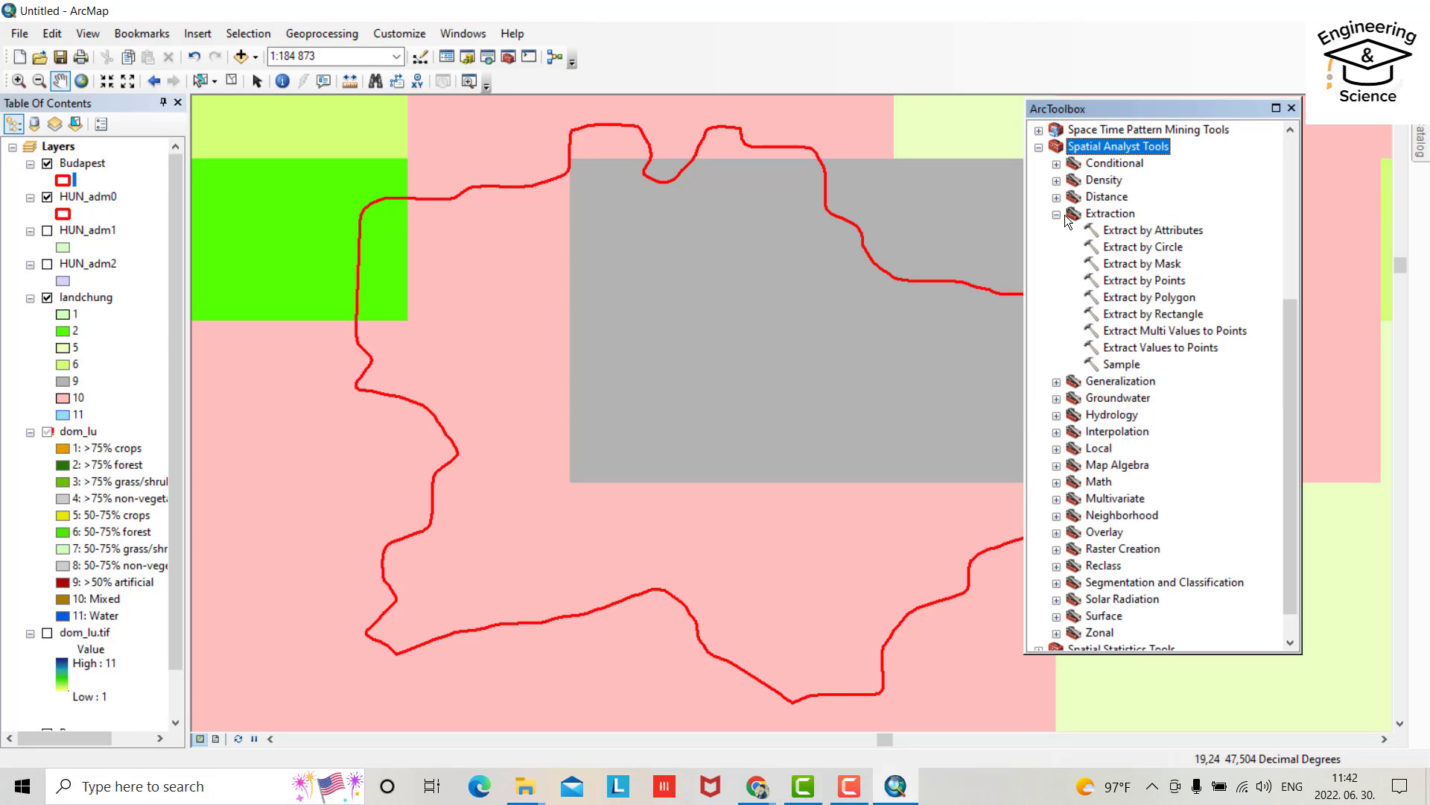
double_click(1133, 264)
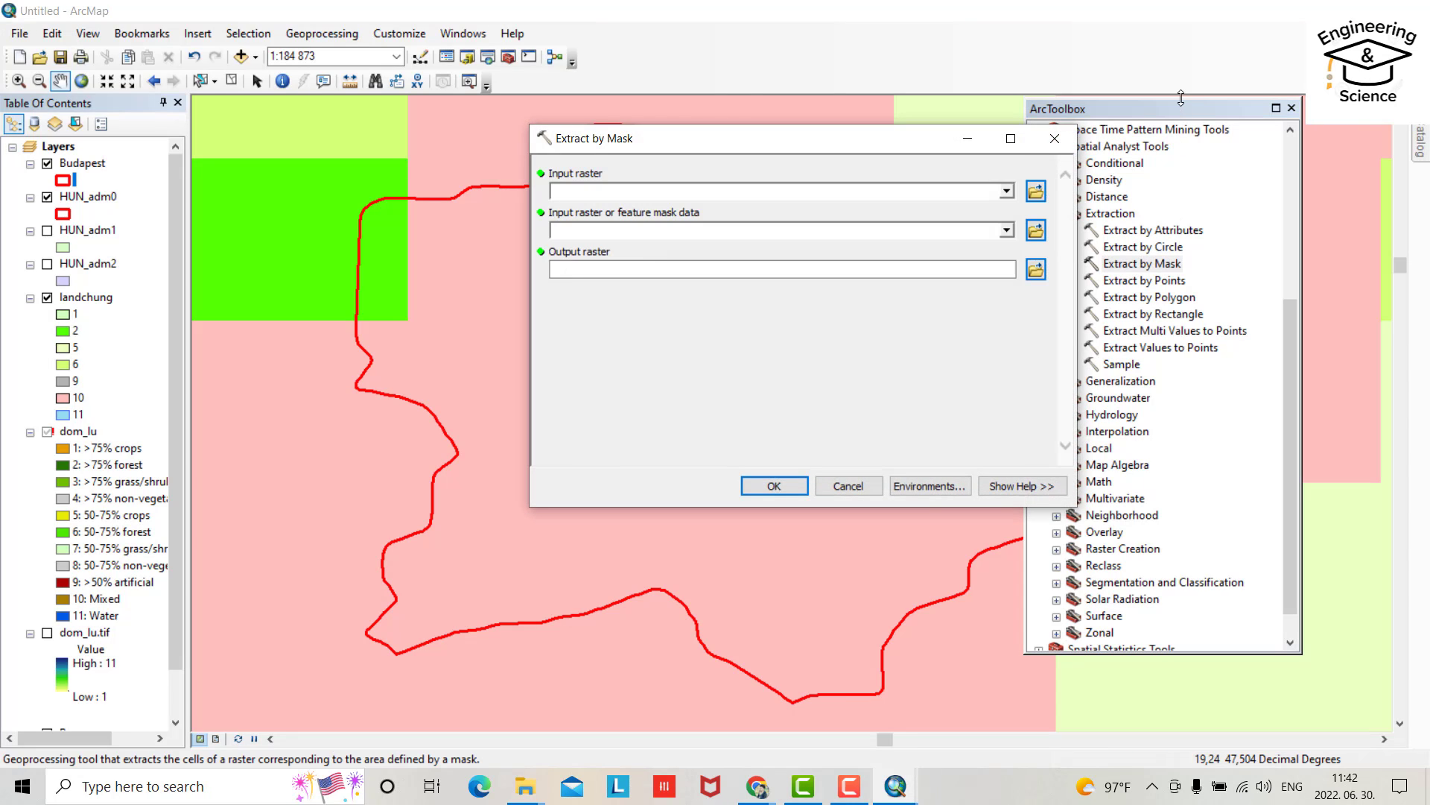
left_click_drag(1180, 98, 1306, 110)
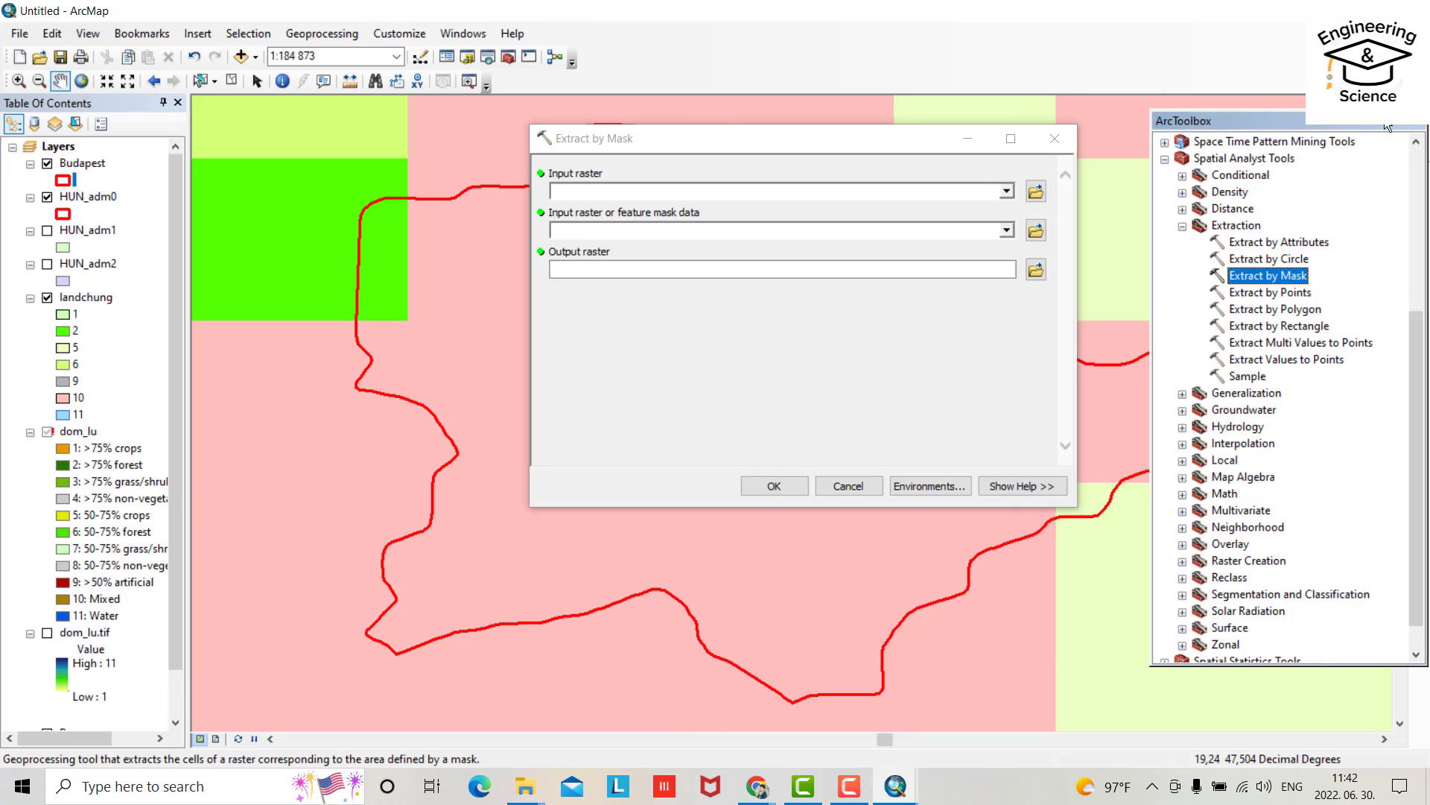
Step: Extract landchung by the Budapest mask into a new raster named budaland
left_click(678, 192)
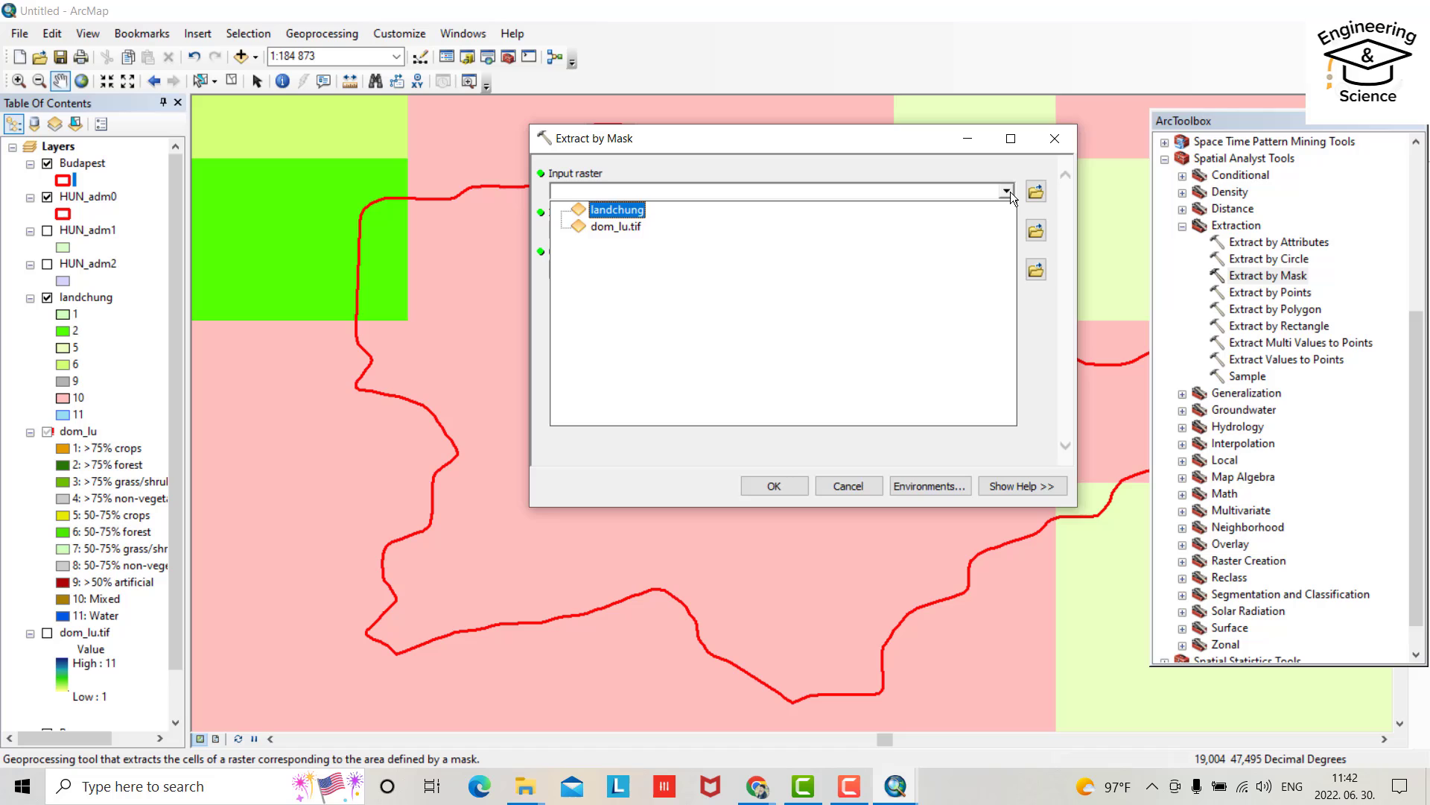
left_click(615, 210)
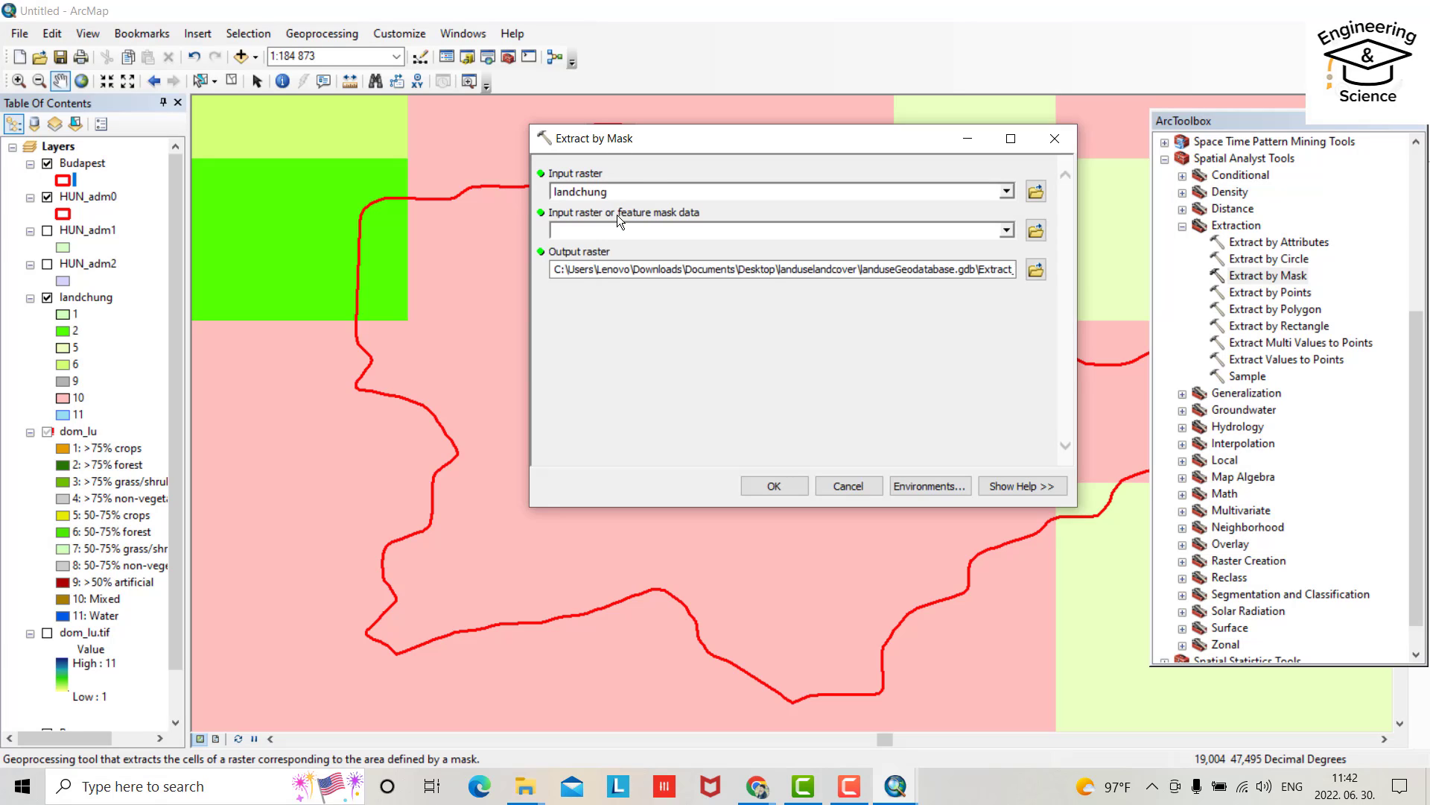
left_click(1006, 231)
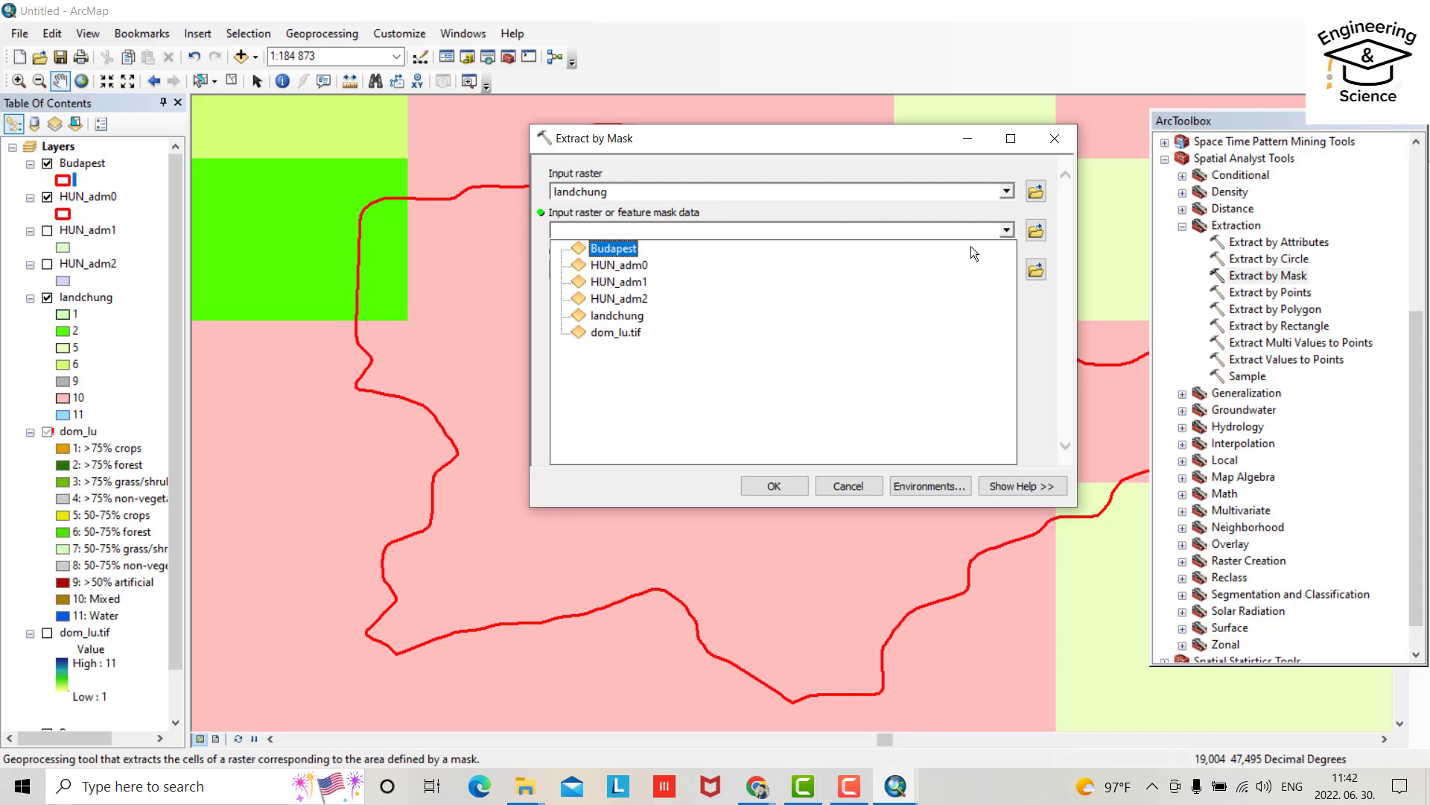
left_click(613, 249)
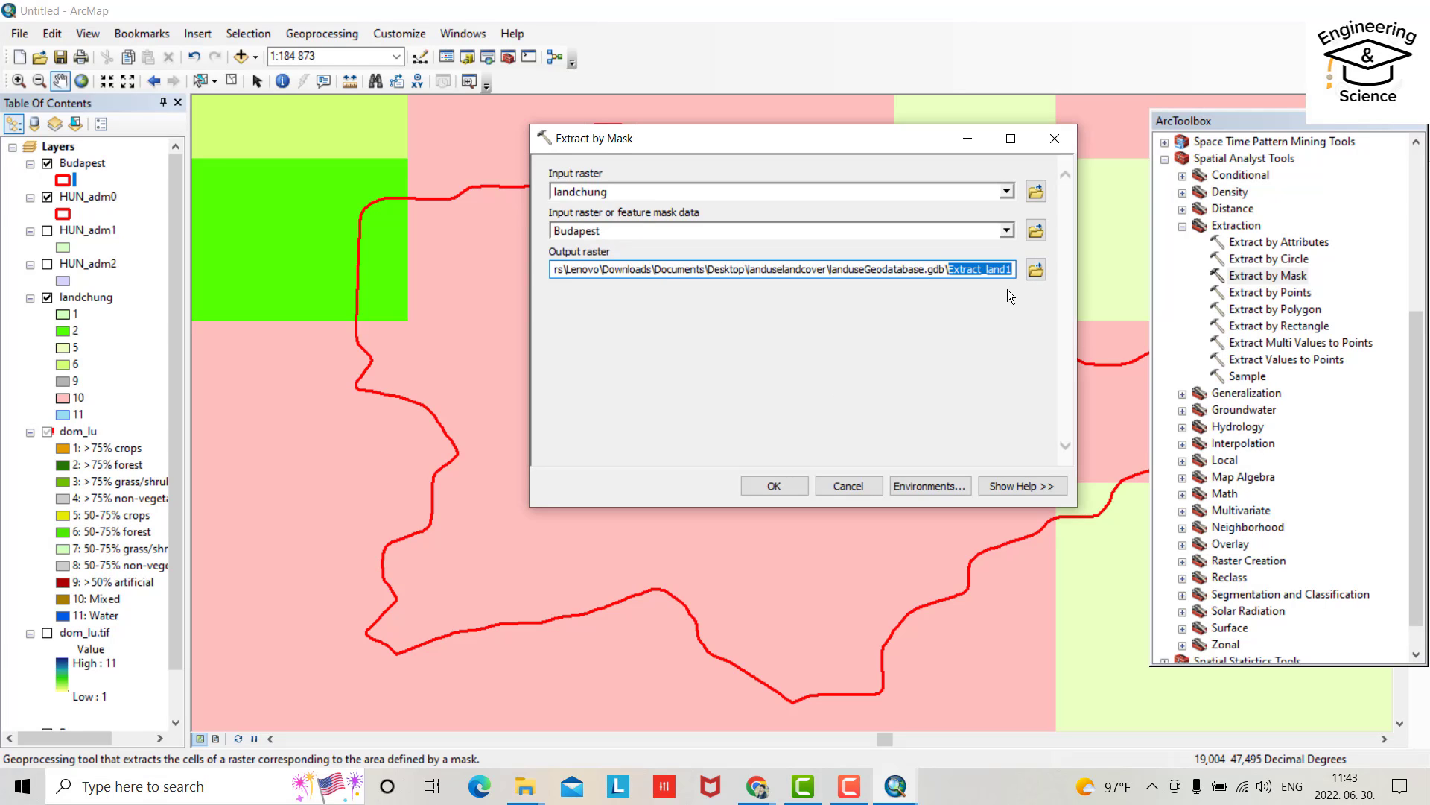
type("bud")
type("a")
type("pest")
key("BackSpace")
key("BackSpace")
key("BackSpace")
key("BackSpace")
type("land")
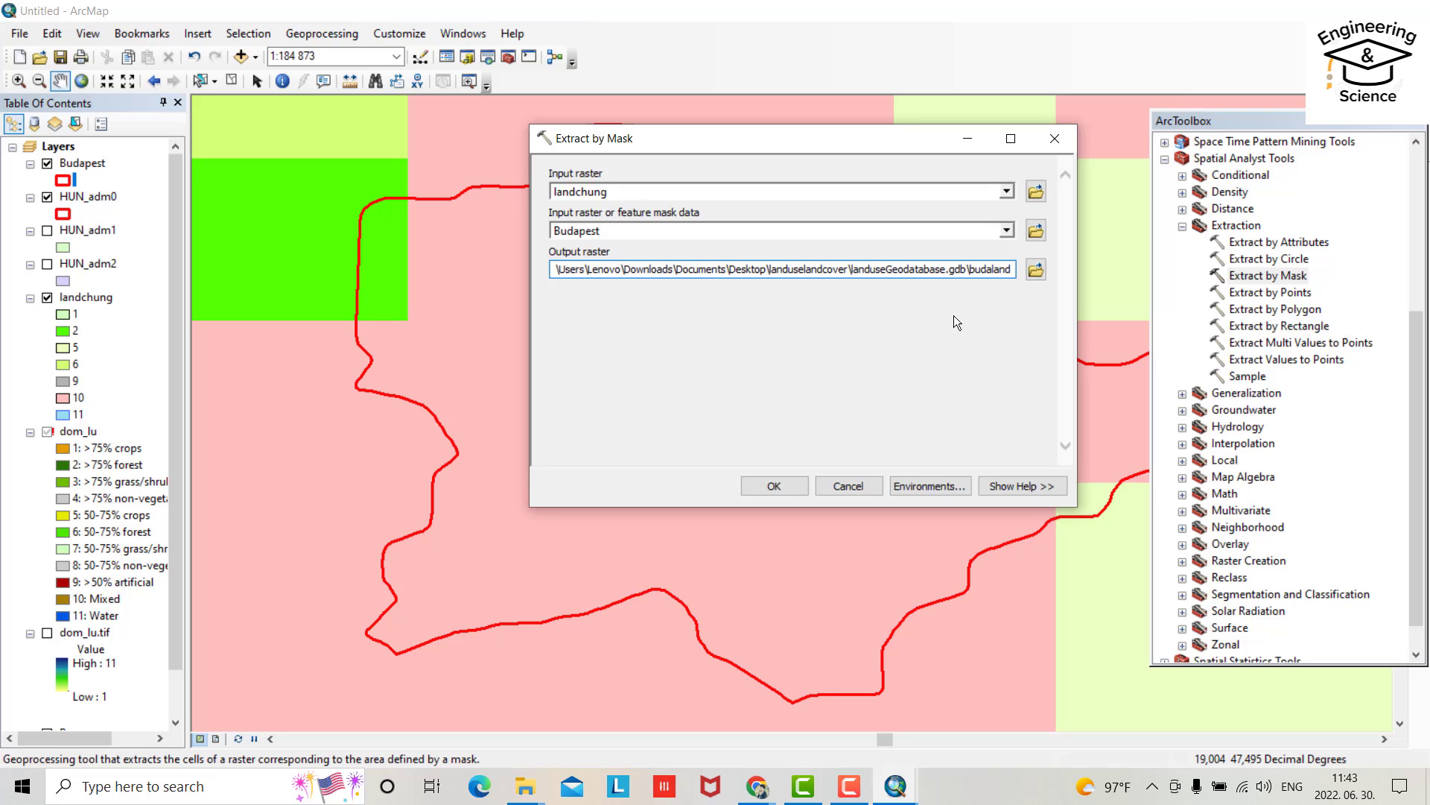
left_click(785, 486)
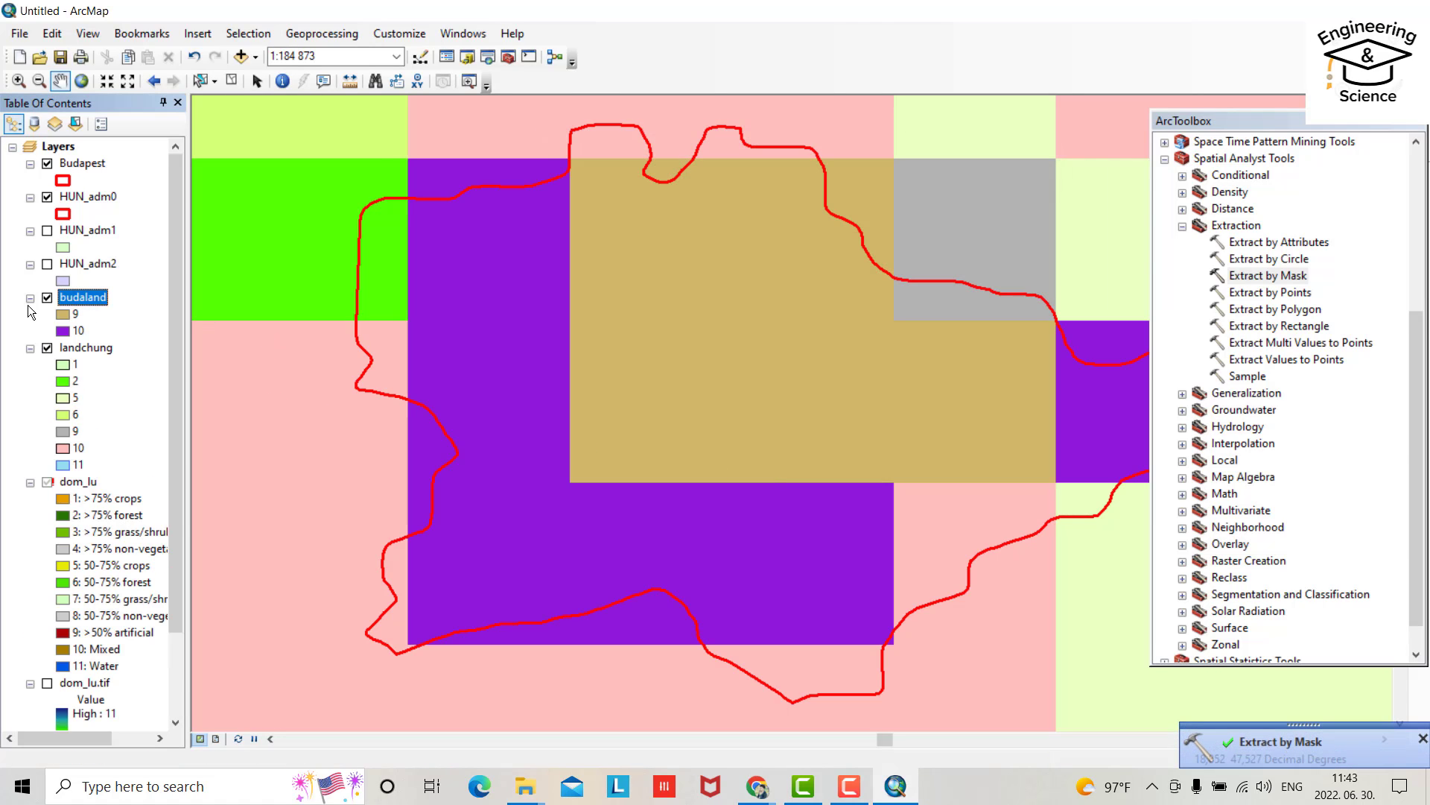
Step: Turn off the landchung layer so only budaland classes 9 and 10 show inside the red Budapest outline
left_click(47, 347)
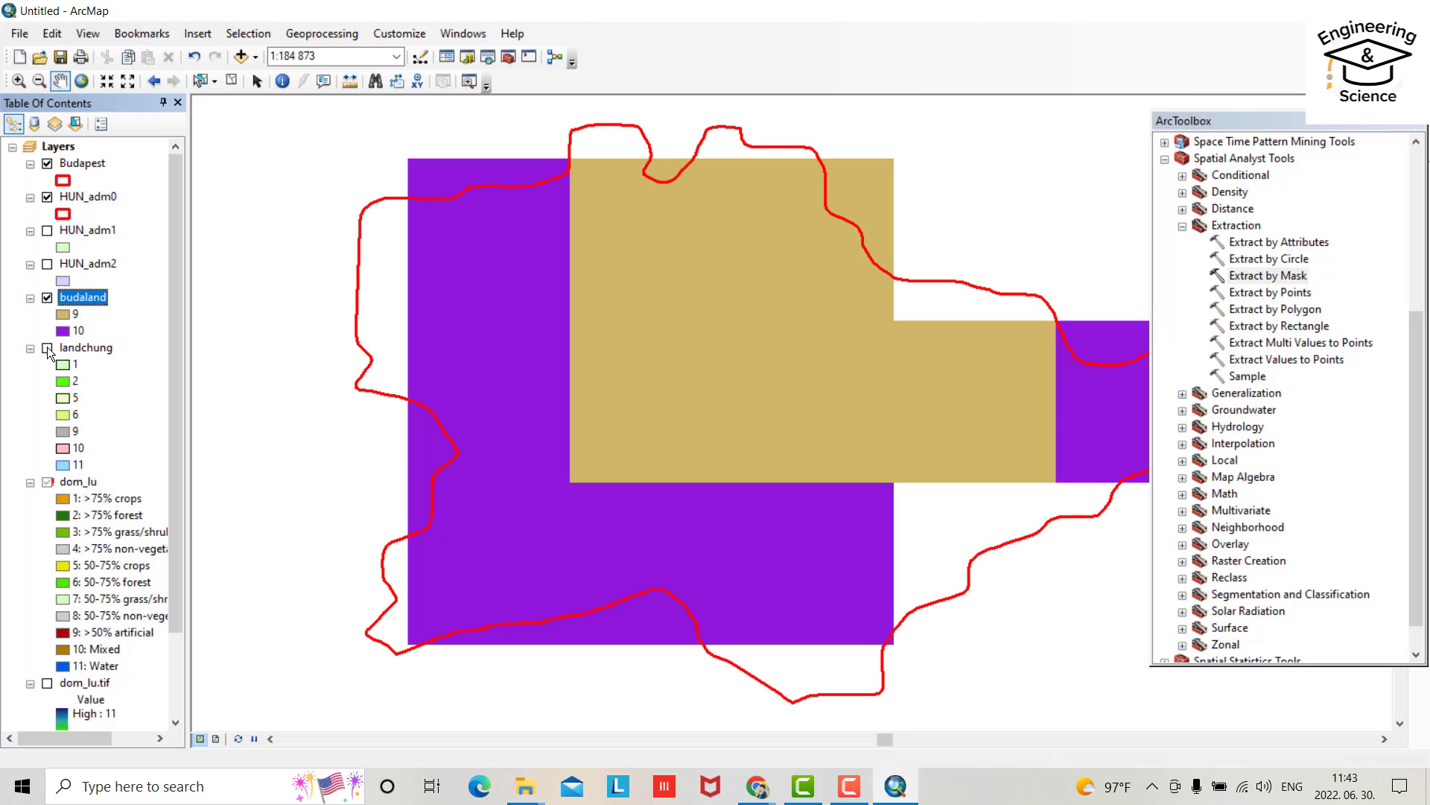
scroll(625, 388, "up", 1)
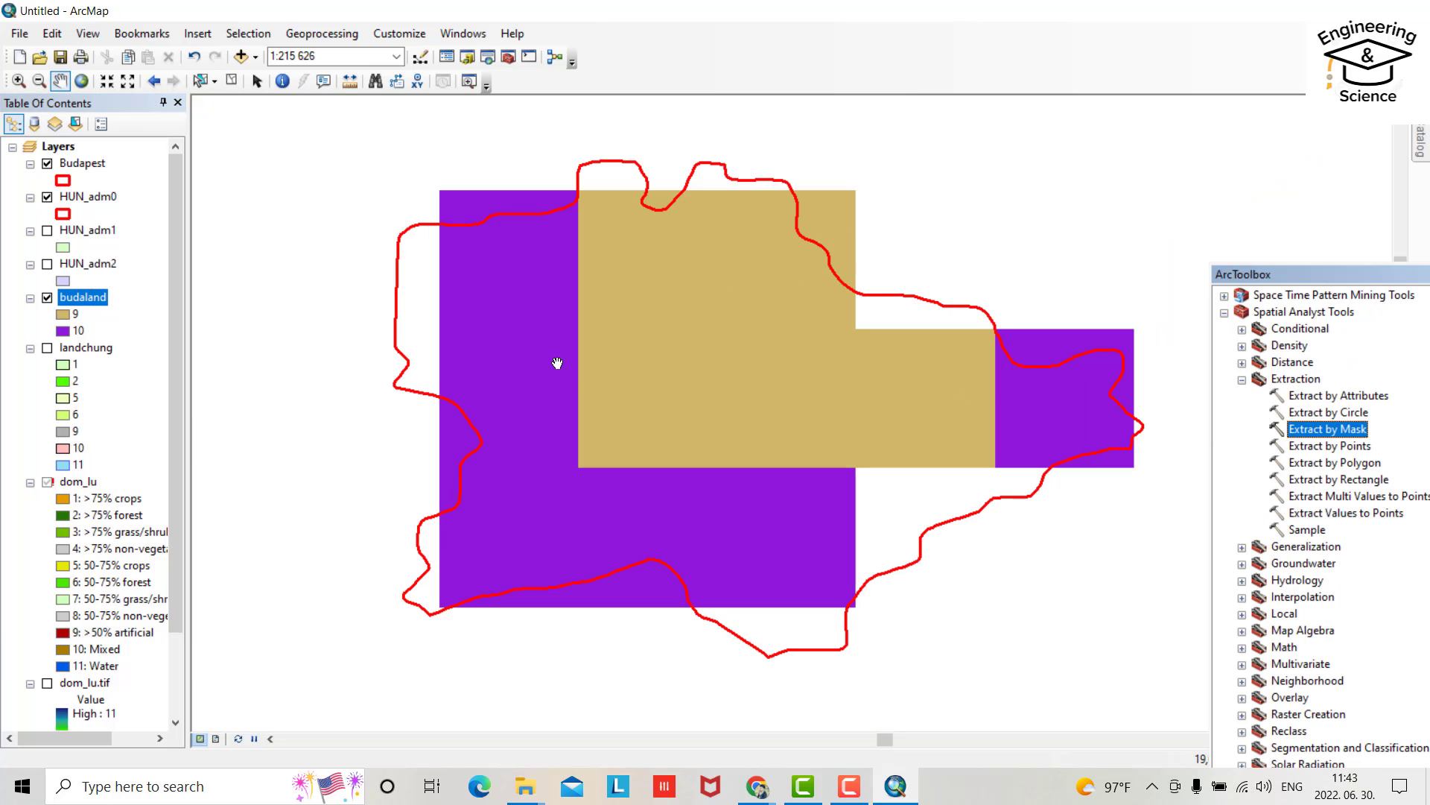